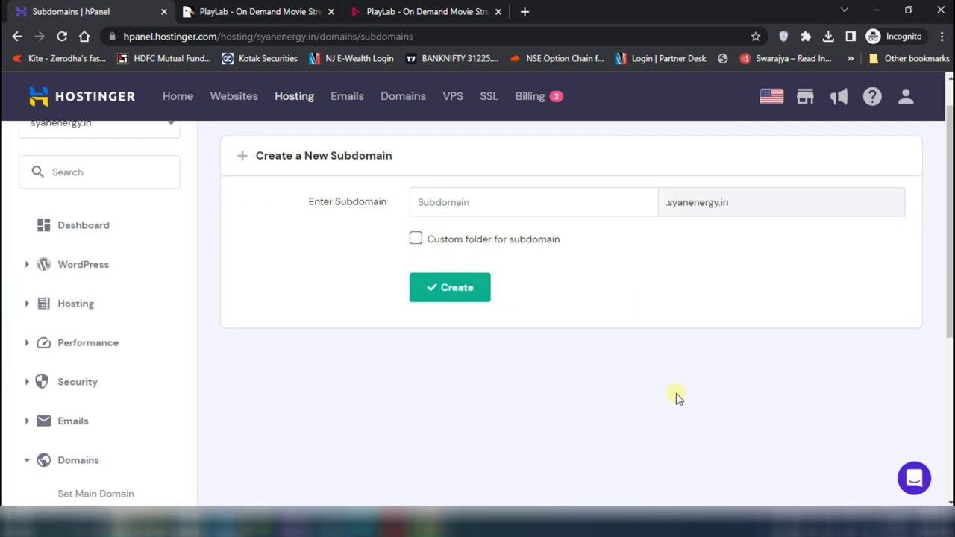
Create the subdomain 'playlab' under syanenergy.in
click(441, 242)
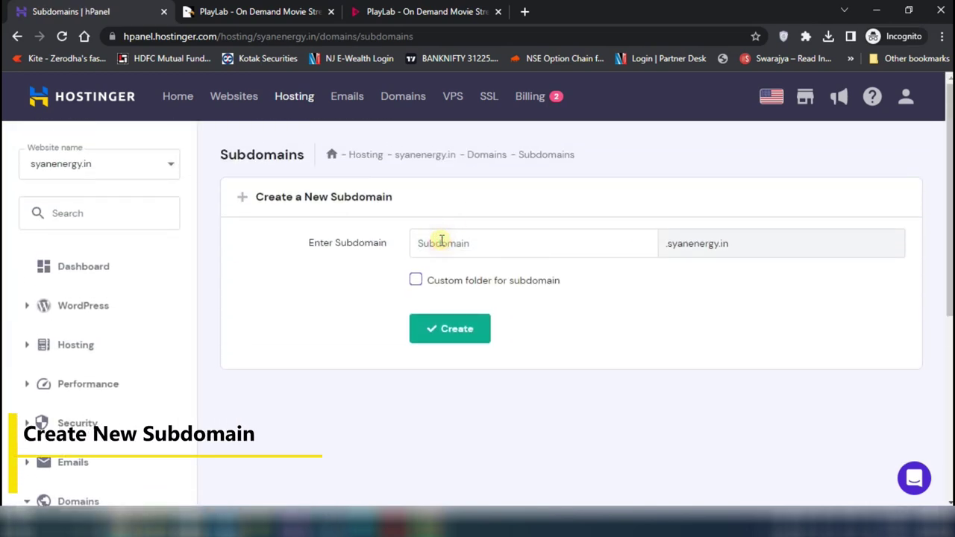
text(playlab)
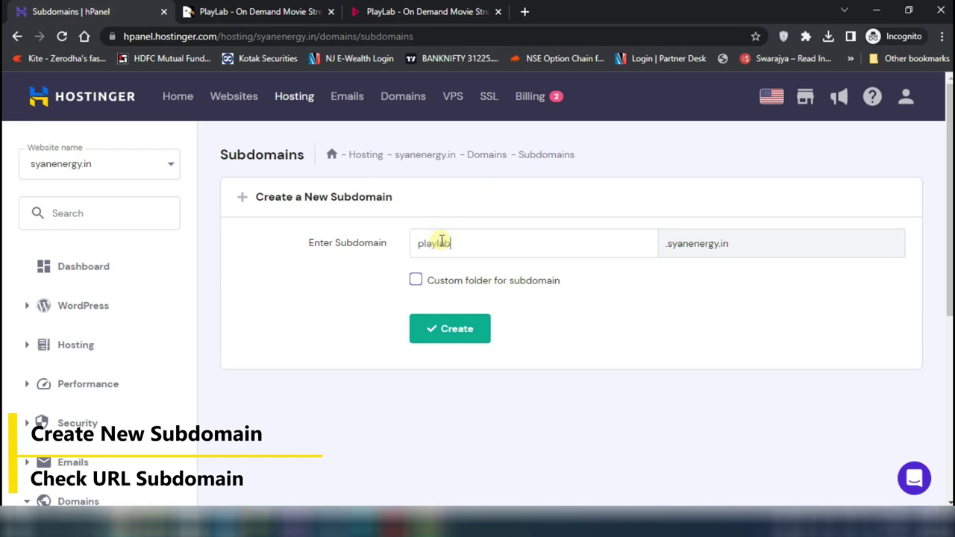
click(467, 334)
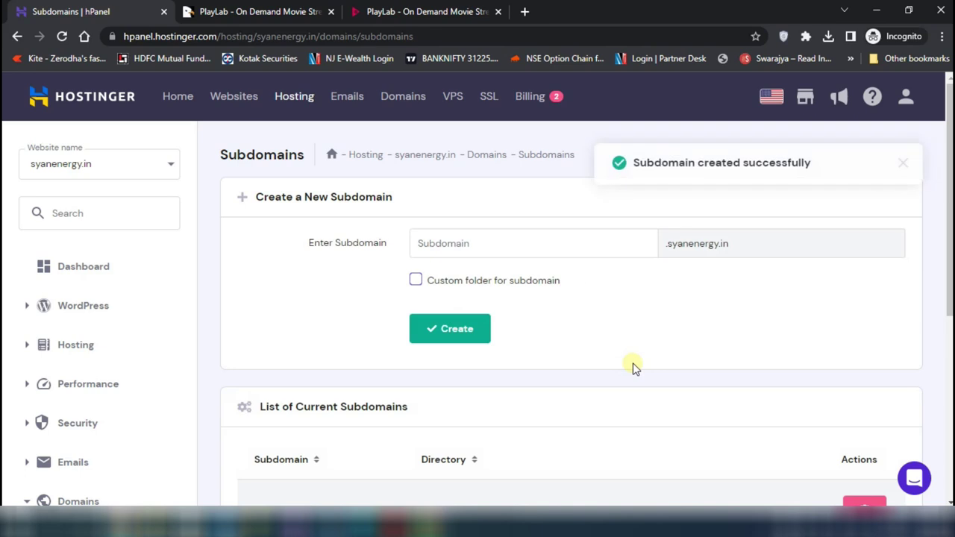
Open playlab.syanenergy.in in a new tab to confirm Hostinger's default page loads
scroll(633, 368, down, 2)
drag(255, 404, 362, 405)
right_click(362, 405)
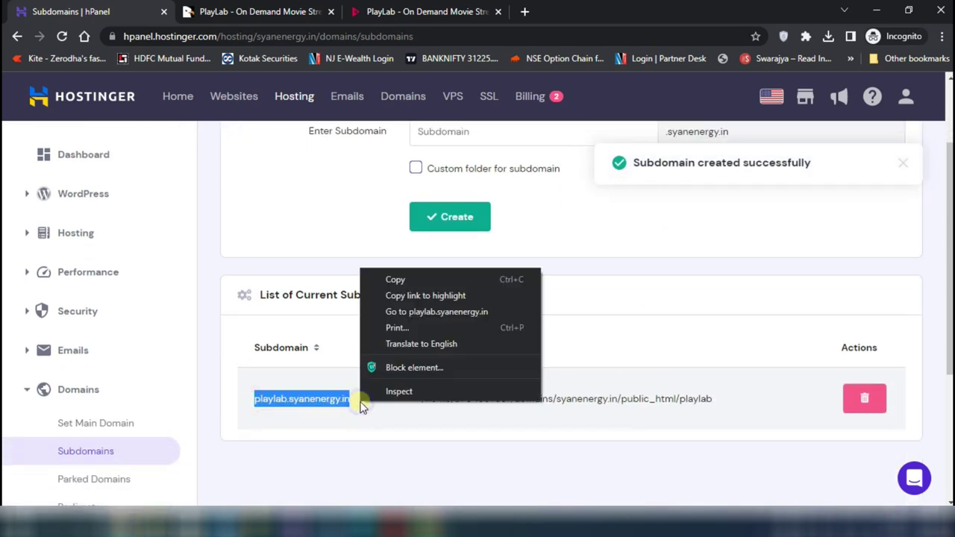
click(484, 314)
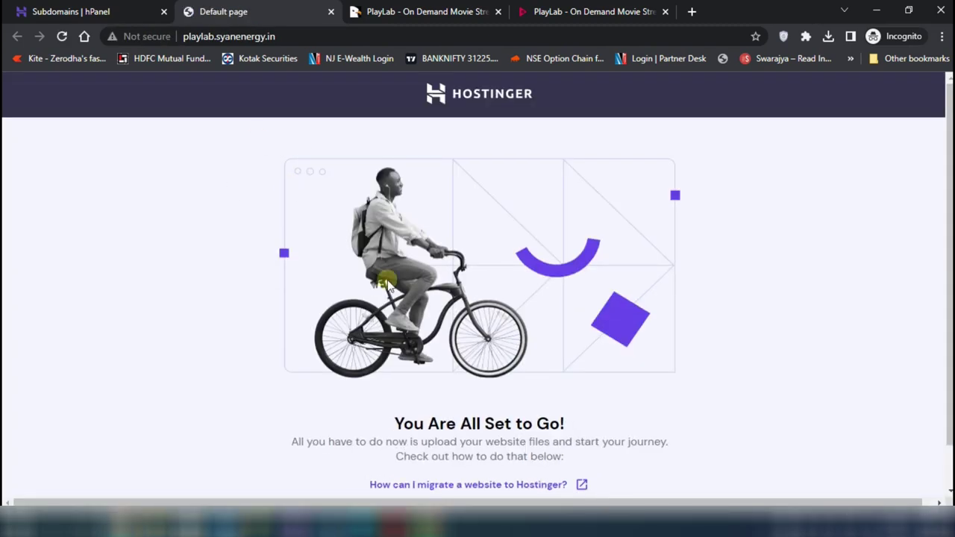
click(110, 9)
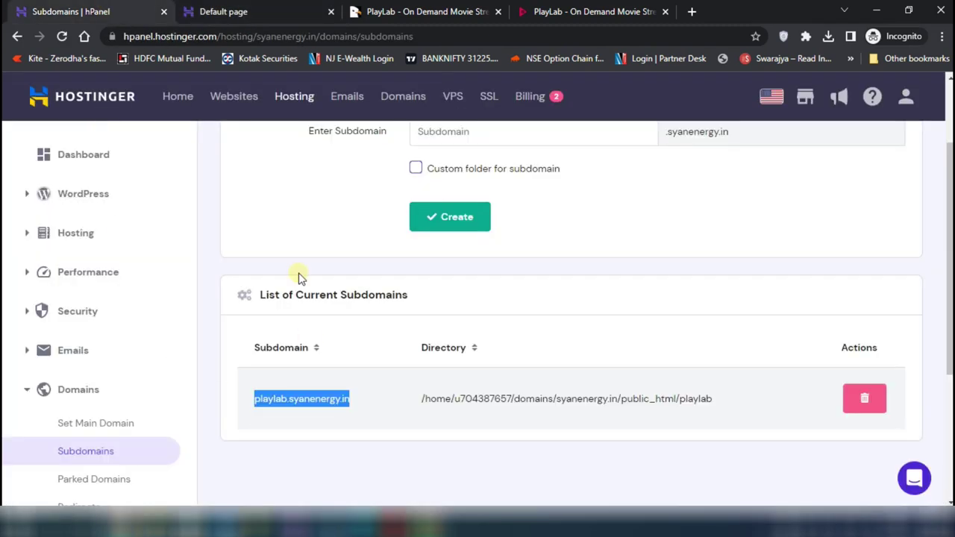
scroll(229, 404, down, 3)
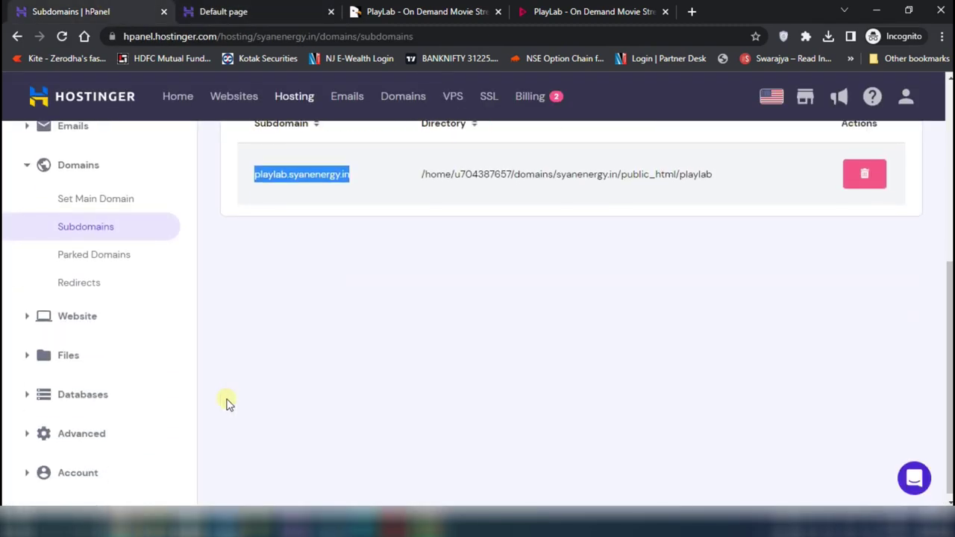
click(89, 332)
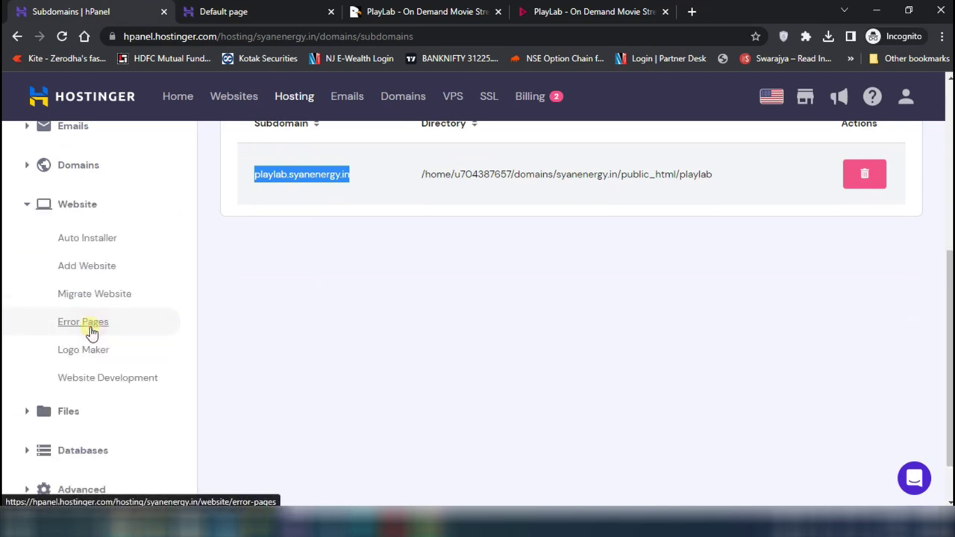
In Auto Installer, choose the Other option and open the application list
click(104, 238)
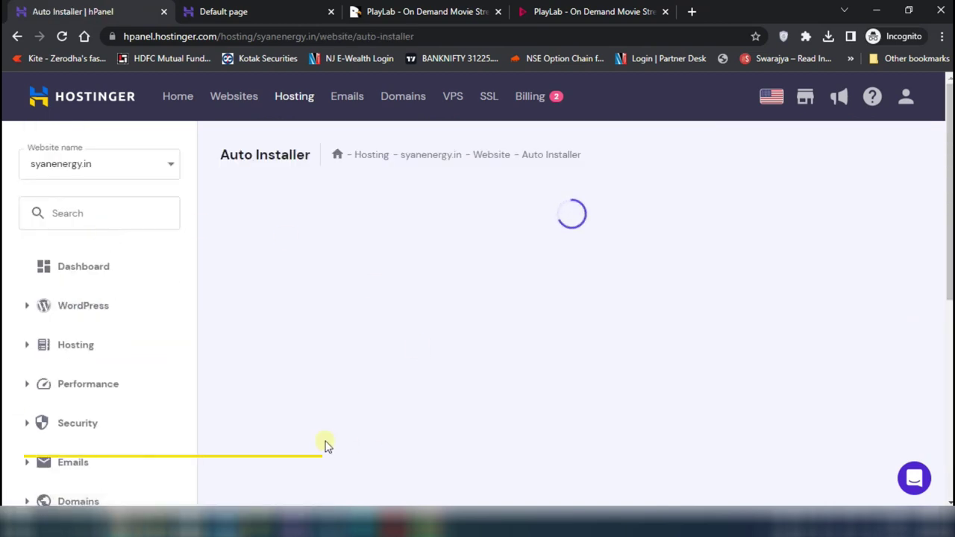
scroll(741, 426, down, 2)
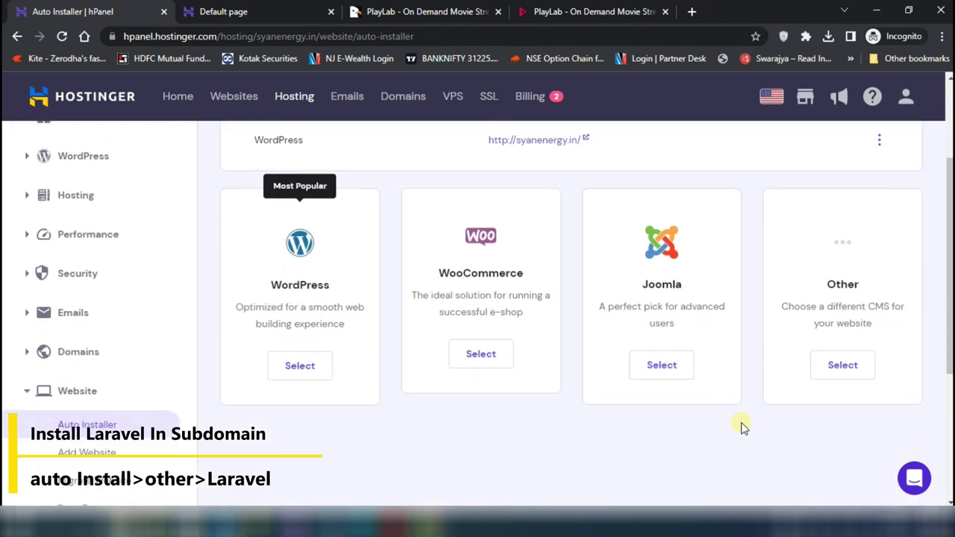
click(842, 364)
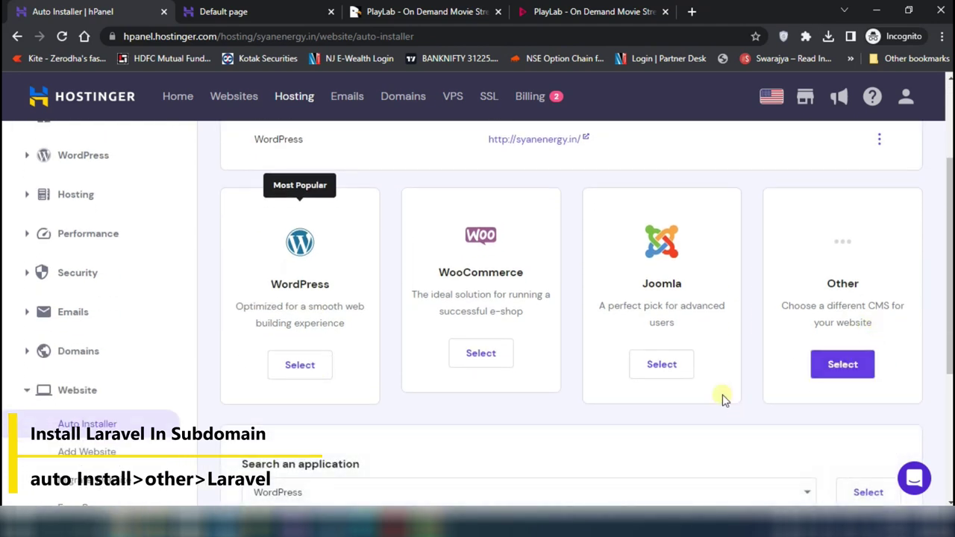
scroll(650, 416, down, 1)
scroll(650, 415, down, 2)
click(373, 326)
scroll(373, 373, down, 5)
Confirm in the PlayLab docs and CodeCanyon page that PlayLab is a Laravel-based script
click(555, 11)
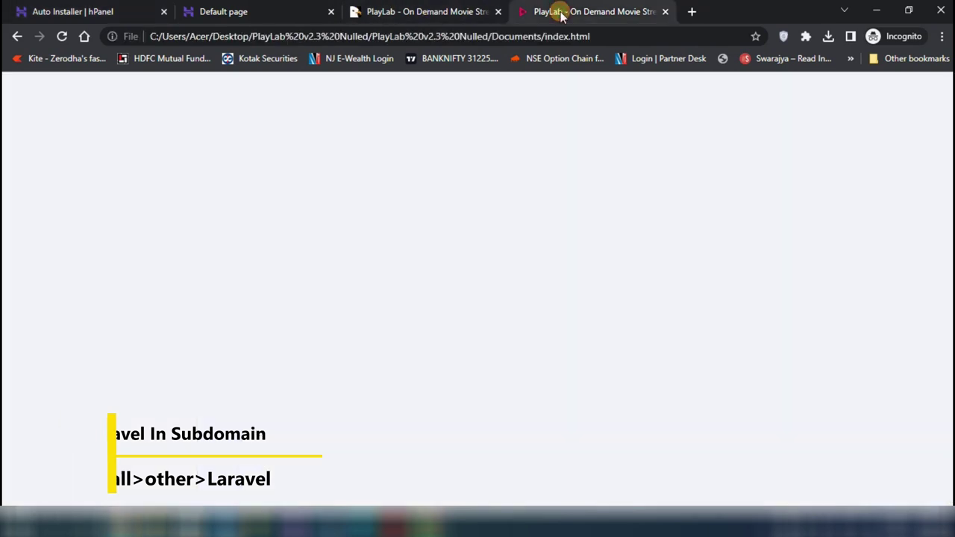
drag(220, 194, 377, 196)
click(297, 195)
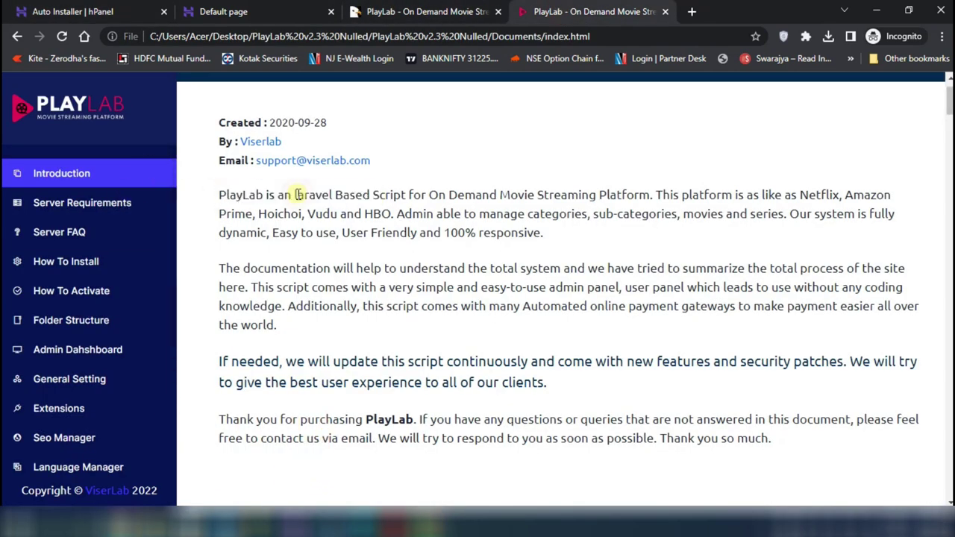
drag(294, 194, 407, 196)
click(377, 12)
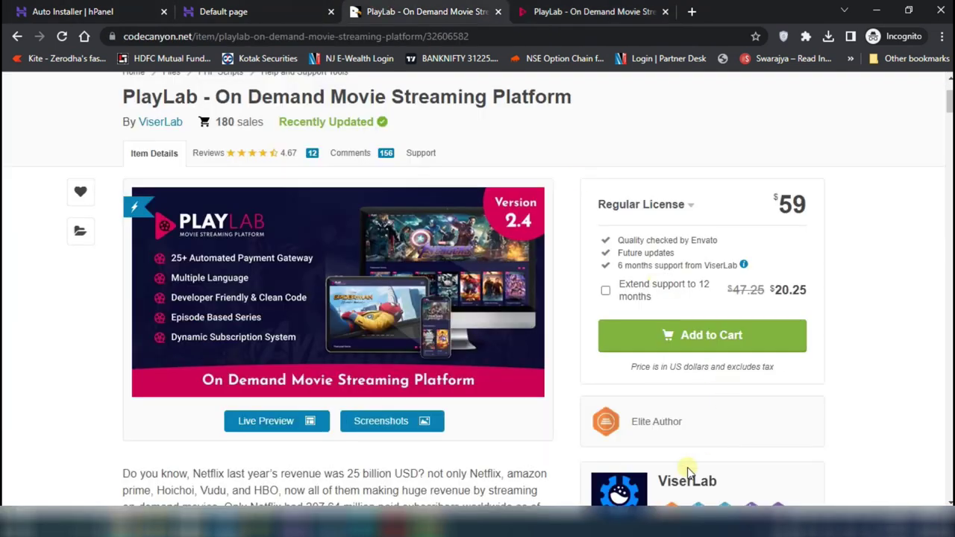
scroll(900, 398, down, 4)
scroll(900, 397, down, 2)
click(702, 280)
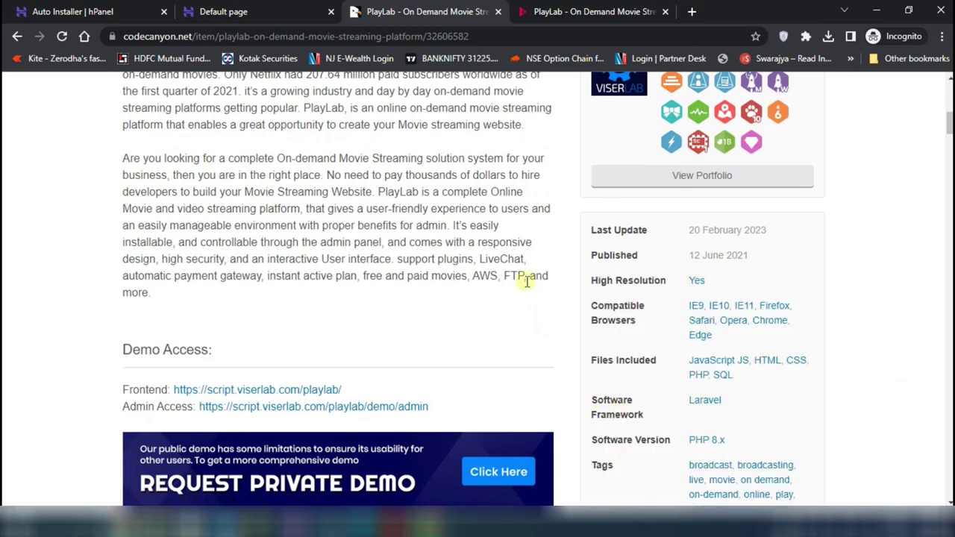
click(112, 12)
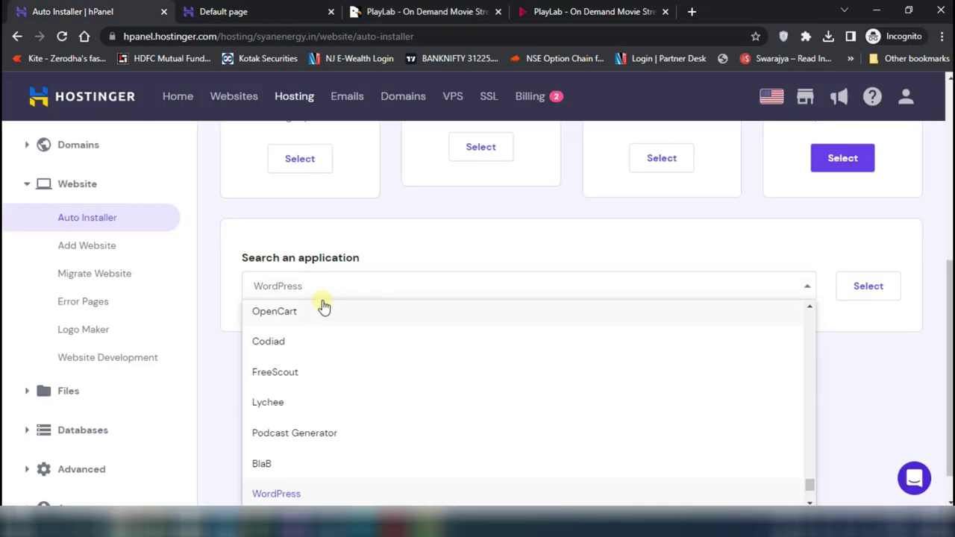
Install Laravel 9.19.0 on playlab.syanenergy.in with website credentials and a new database
text(lar)
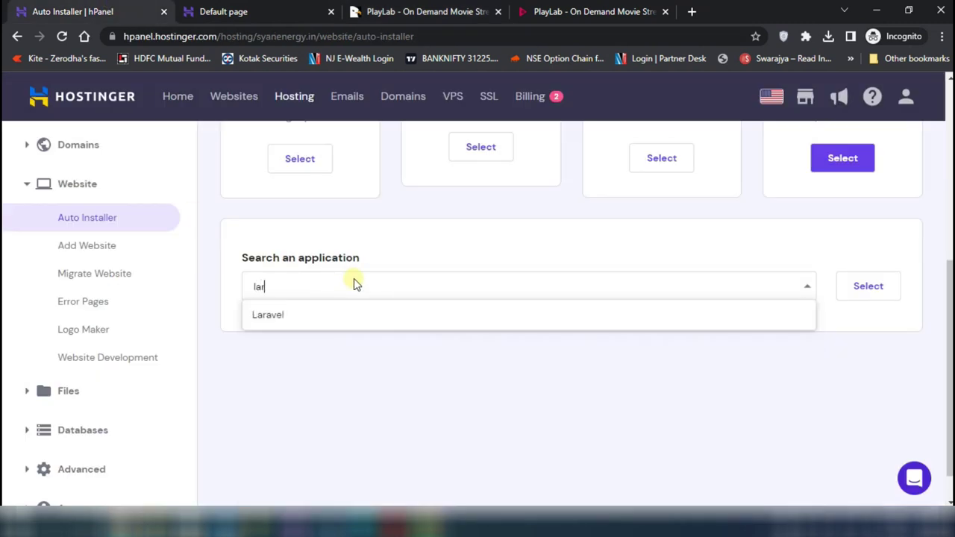
click(295, 316)
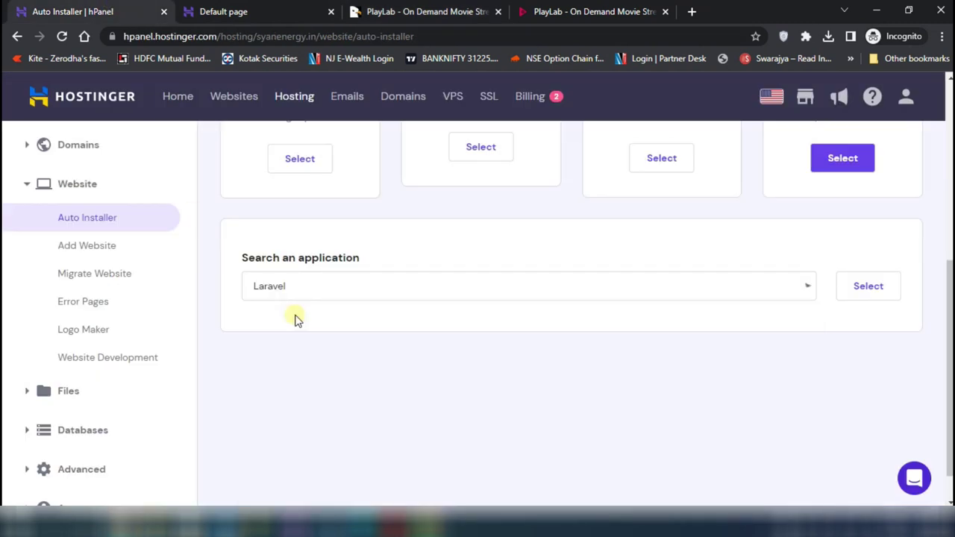
click(869, 286)
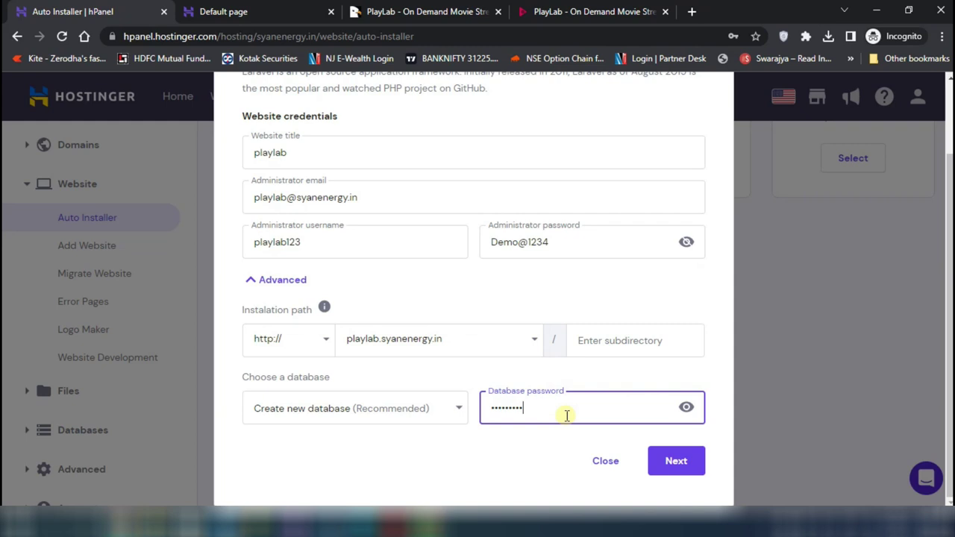
click(687, 408)
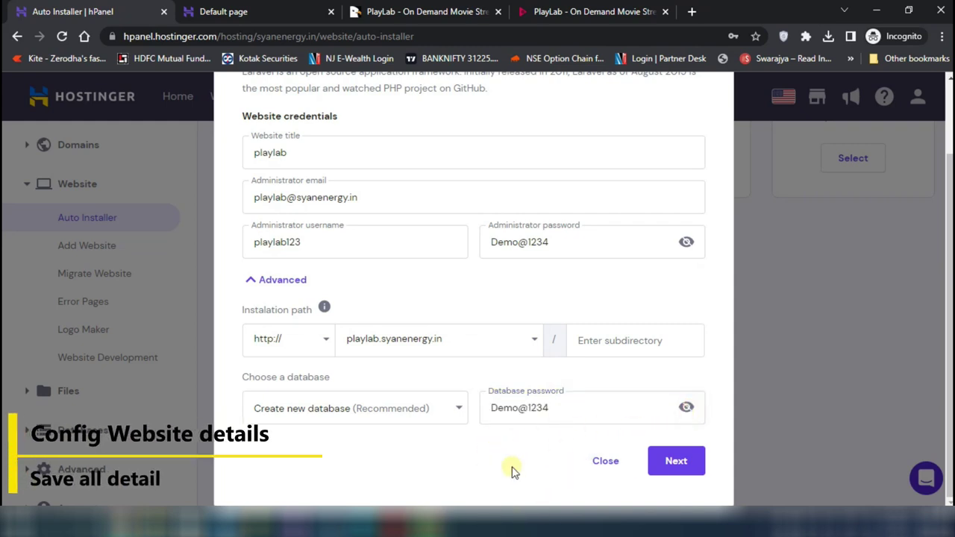
click(690, 464)
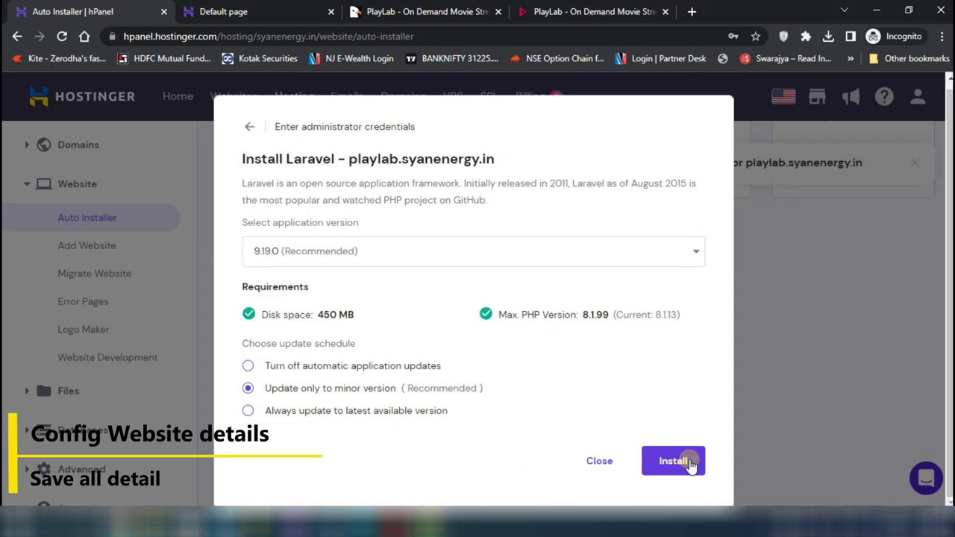
click(676, 470)
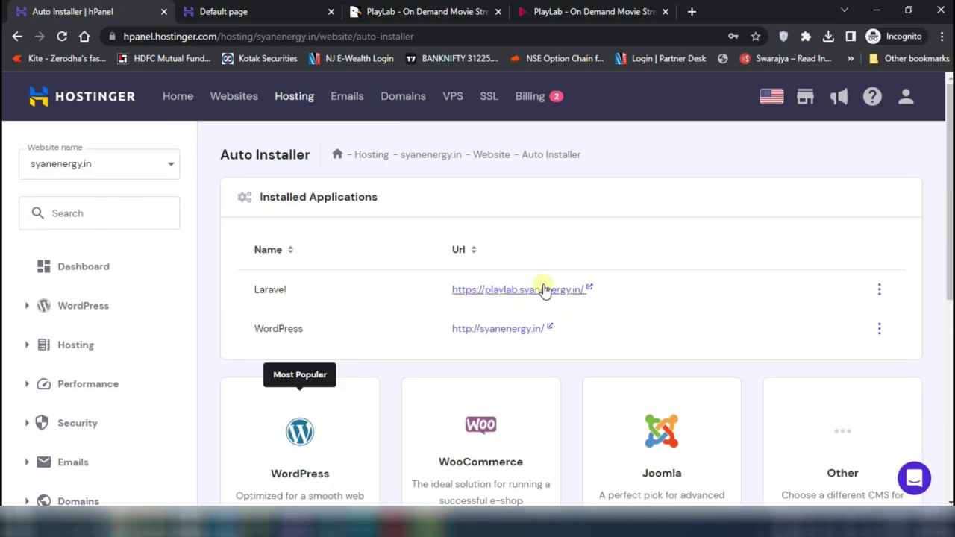
Open playlab.syanenergy.in in a new tab to view the Laravel v9.19.0 welcome page
right_click(543, 288)
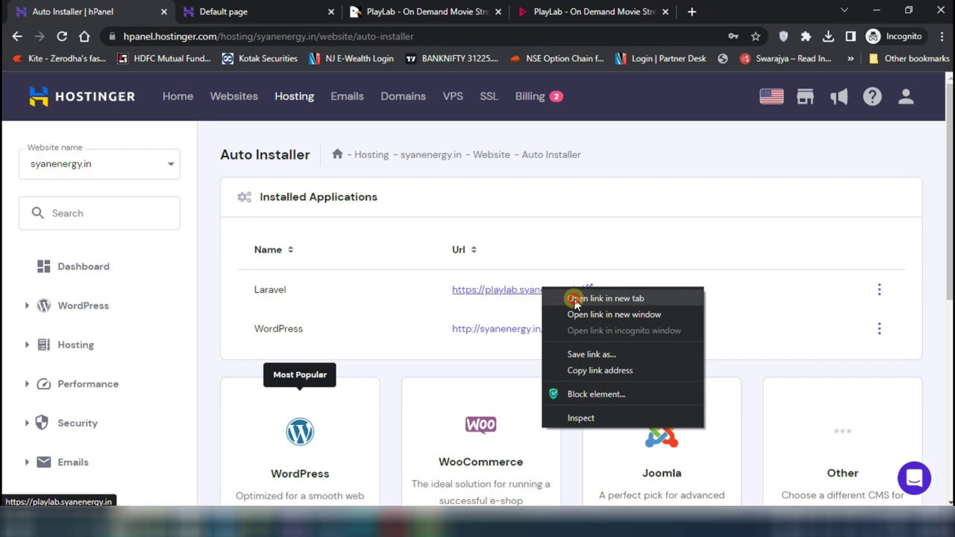
click(604, 299)
click(366, 12)
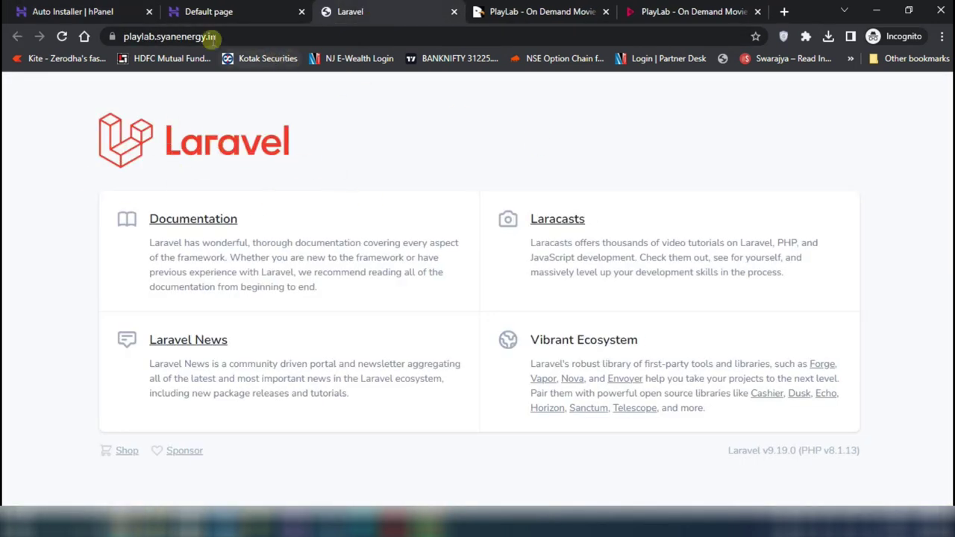
click(75, 12)
scroll(181, 412, down, 5)
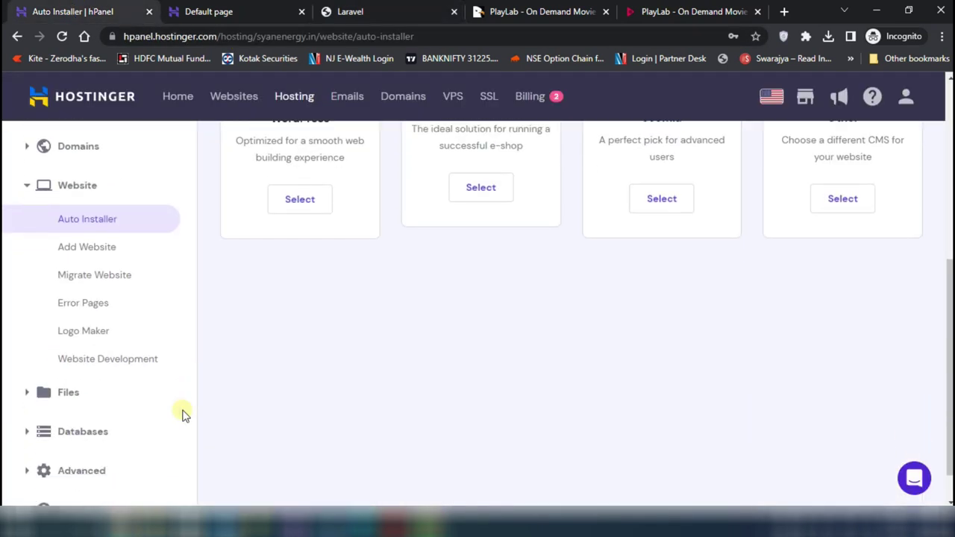
click(42, 350)
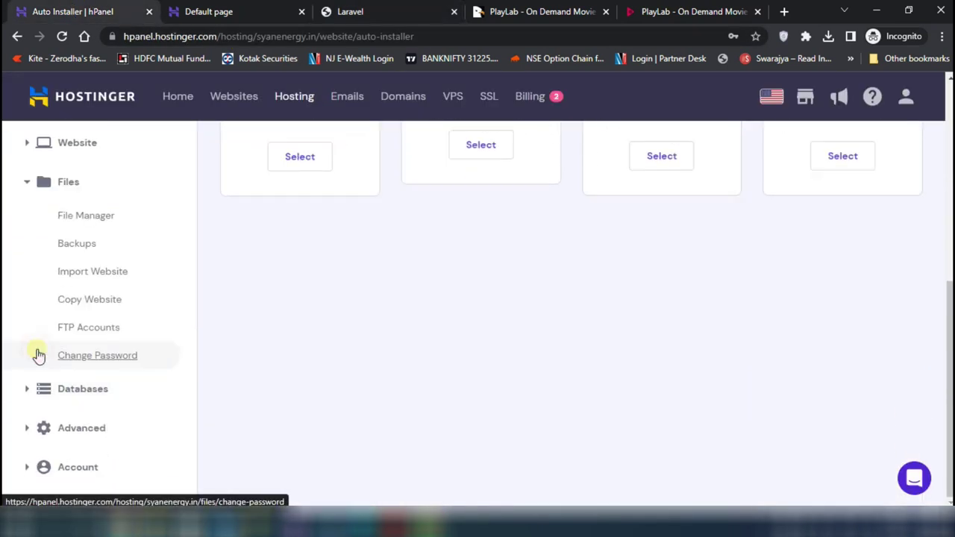
Open the File Manager for syanenergy.in and go to public_html/playlab
click(85, 215)
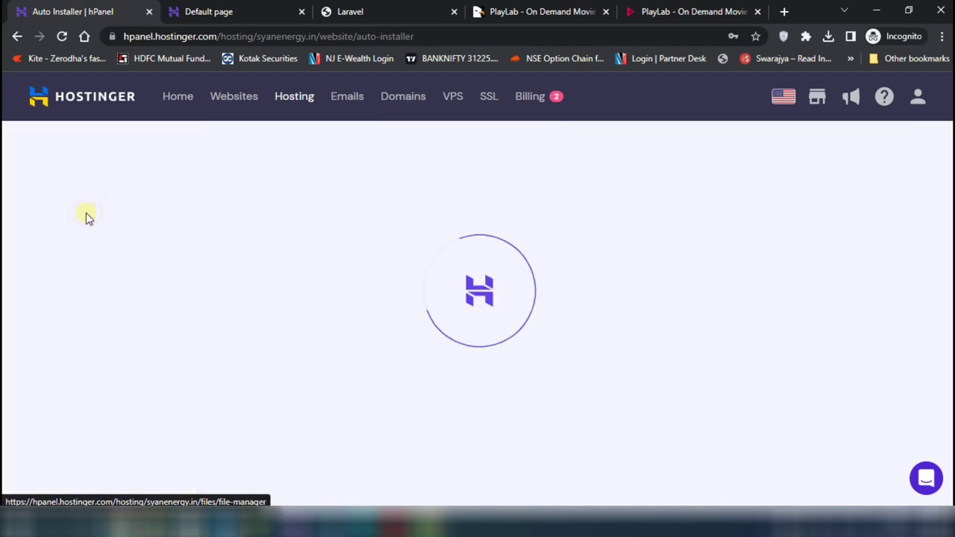
click(360, 217)
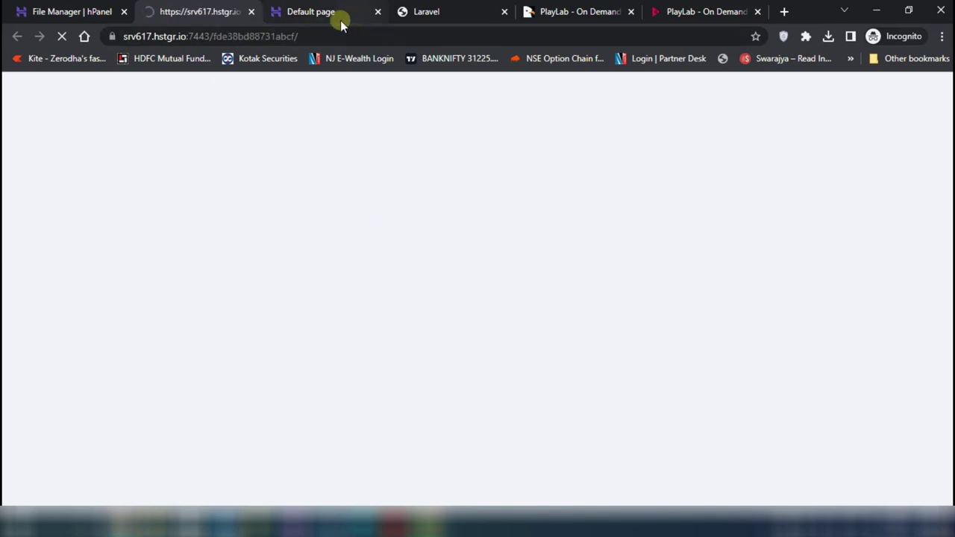
click(378, 11)
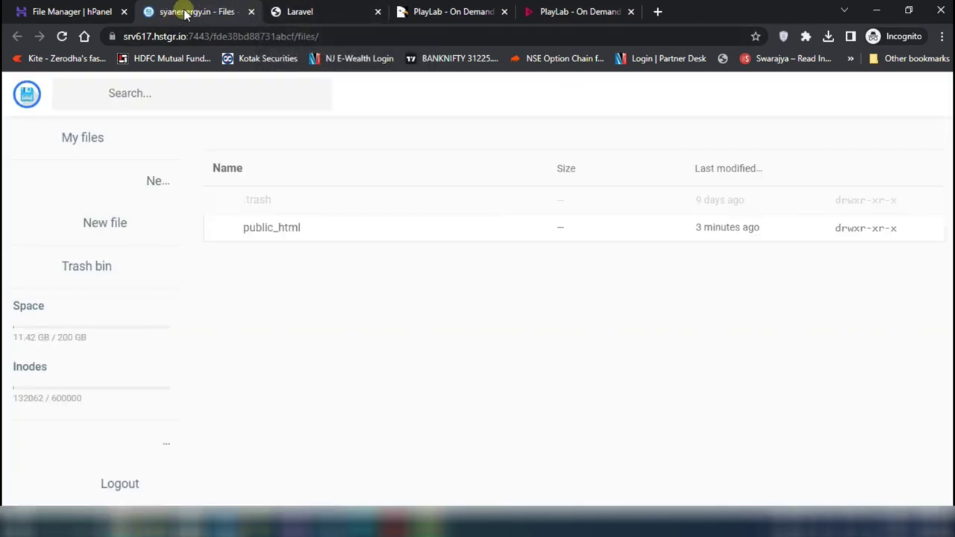
double_click(299, 233)
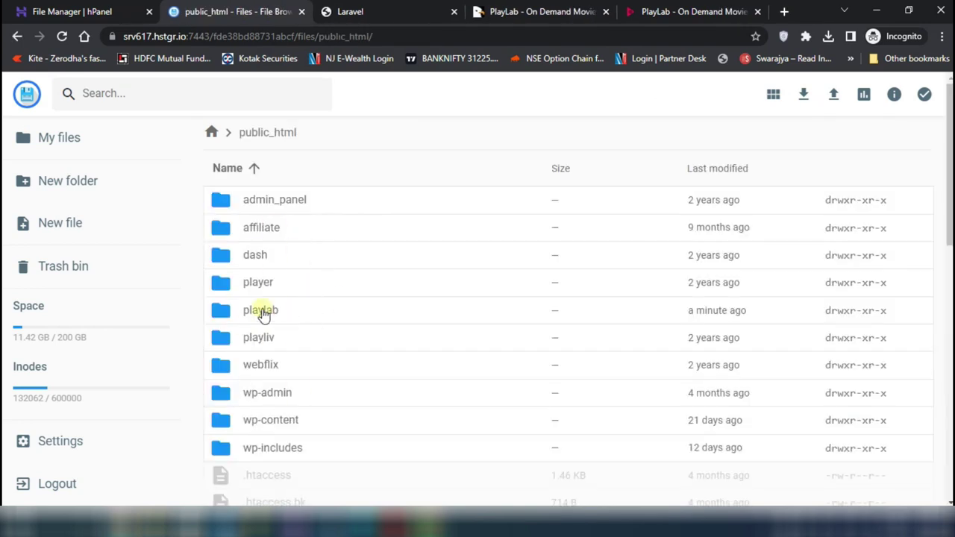
double_click(262, 314)
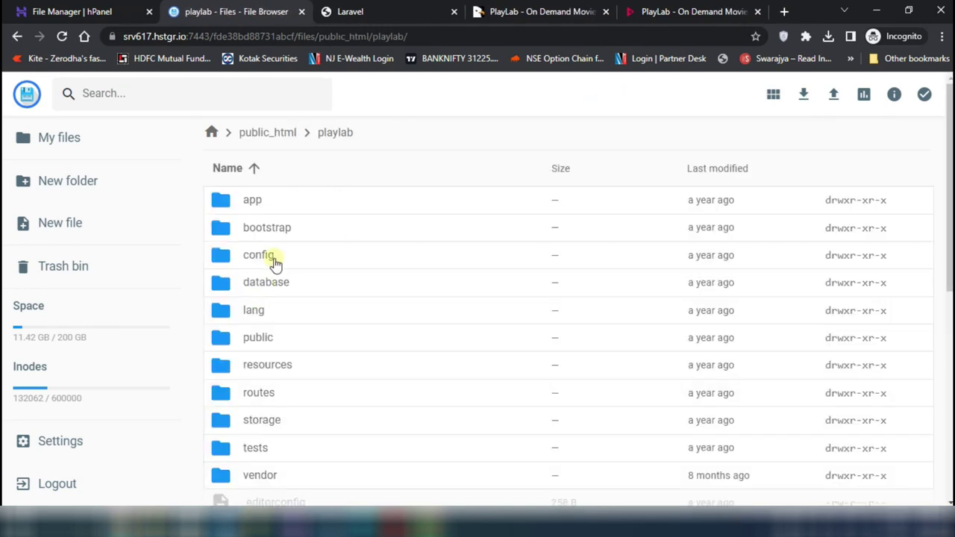
Create a new folder named 'cd' inside public_html/playlab
key(alt+Tab)
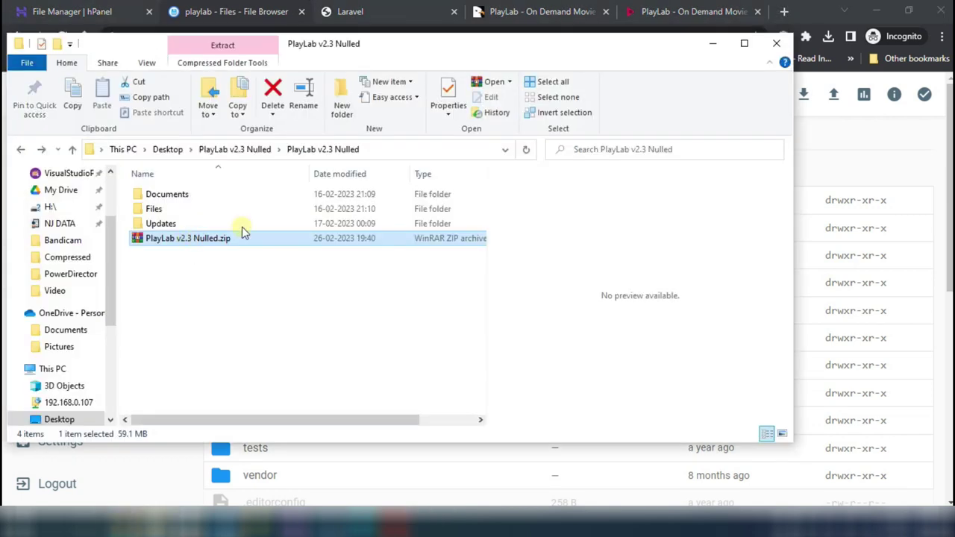
click(879, 135)
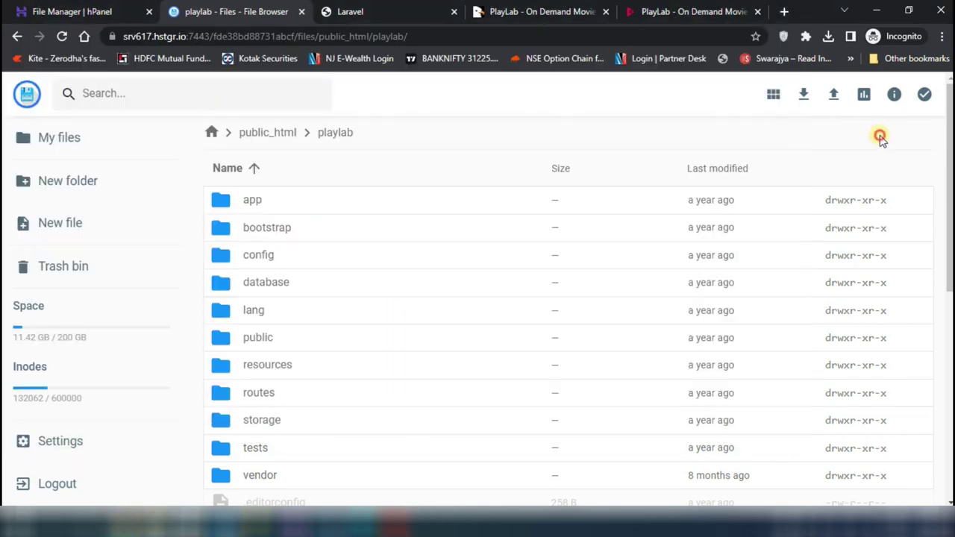
click(61, 182)
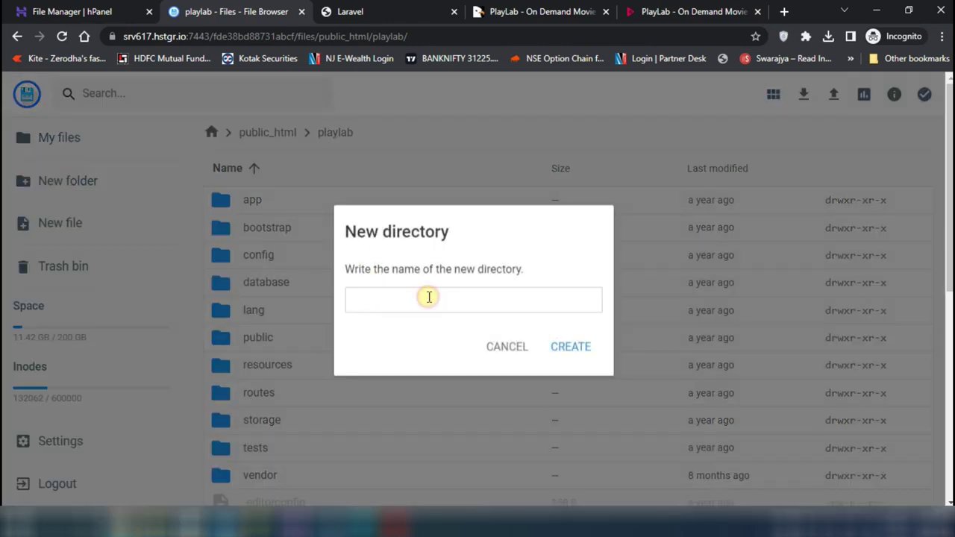
text(dem)
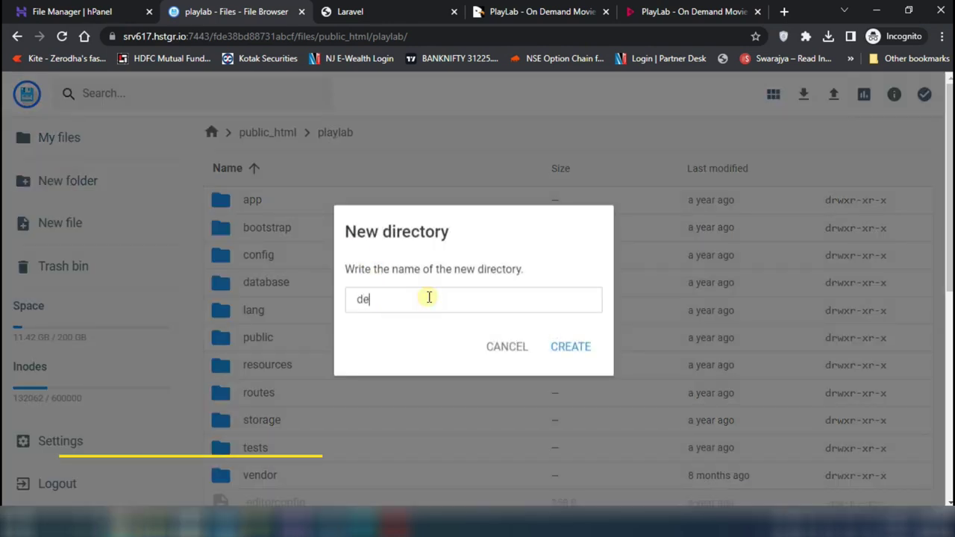
key(BackSpace)
key(BackSpace)
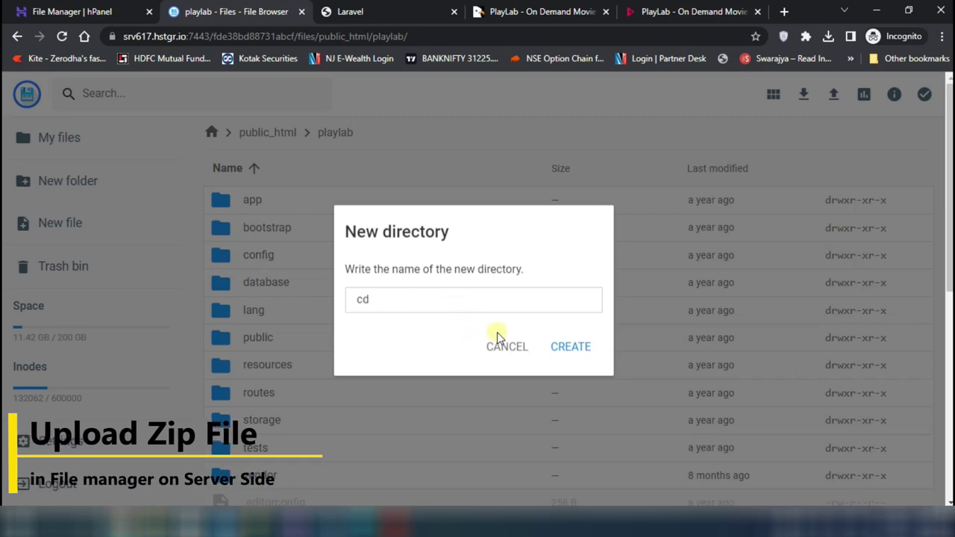
click(574, 356)
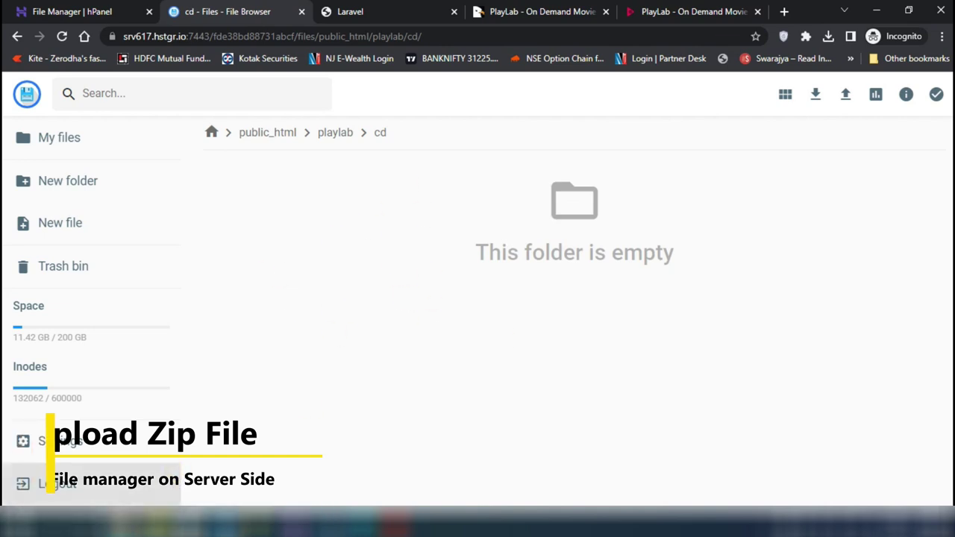
Upload PlayLab v2.3 Nulled.zip from the local folder into cd
key(alt+Tab)
drag(237, 239, 588, 462)
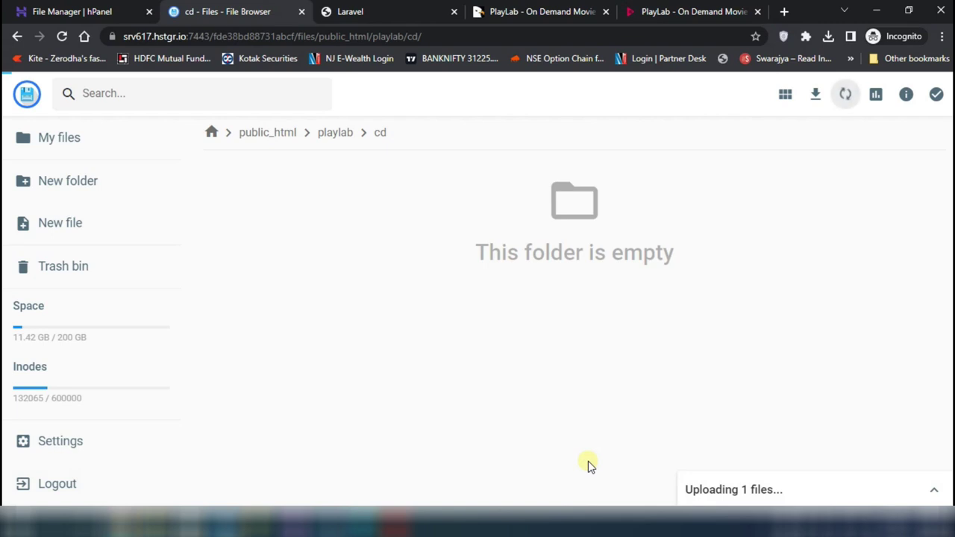
click(933, 489)
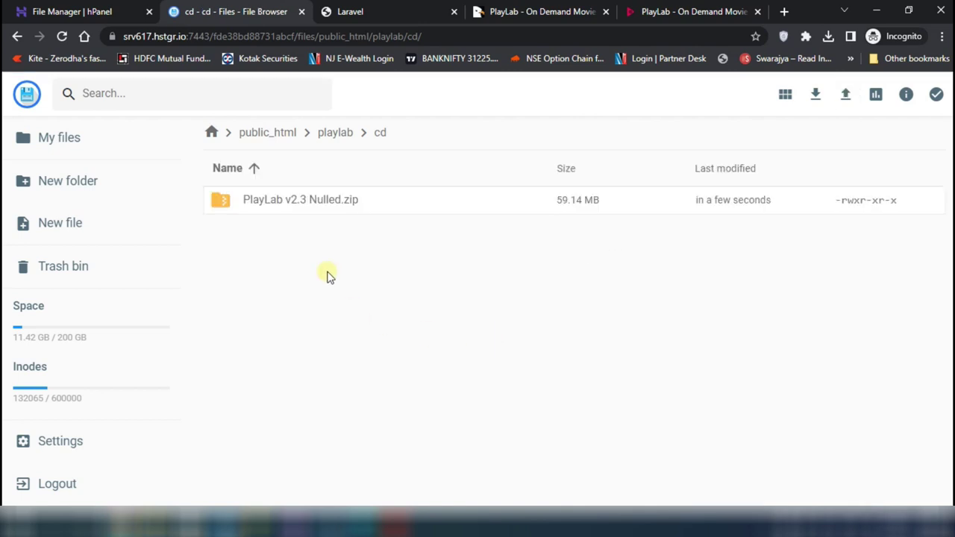
Extract the zip into a folder named 'playlab' and open it
click(420, 206)
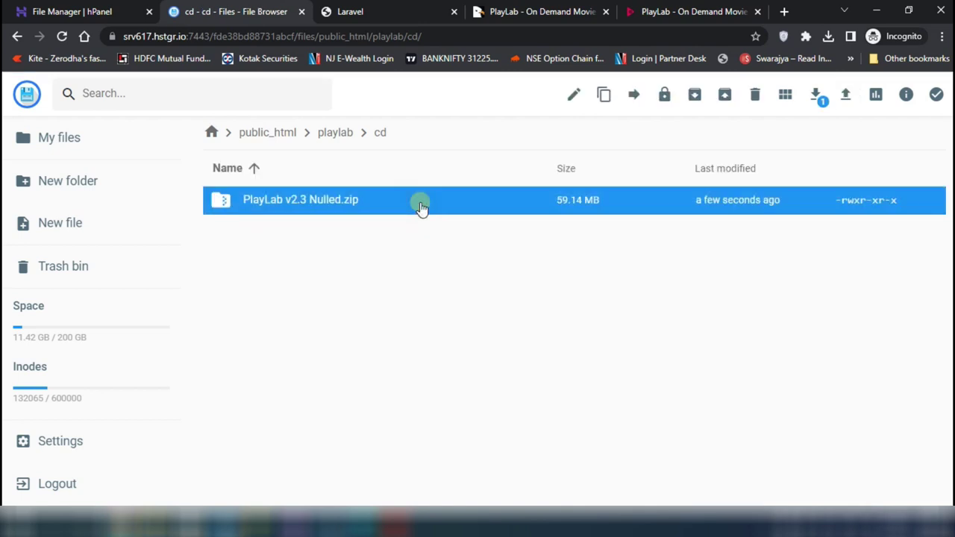
click(726, 95)
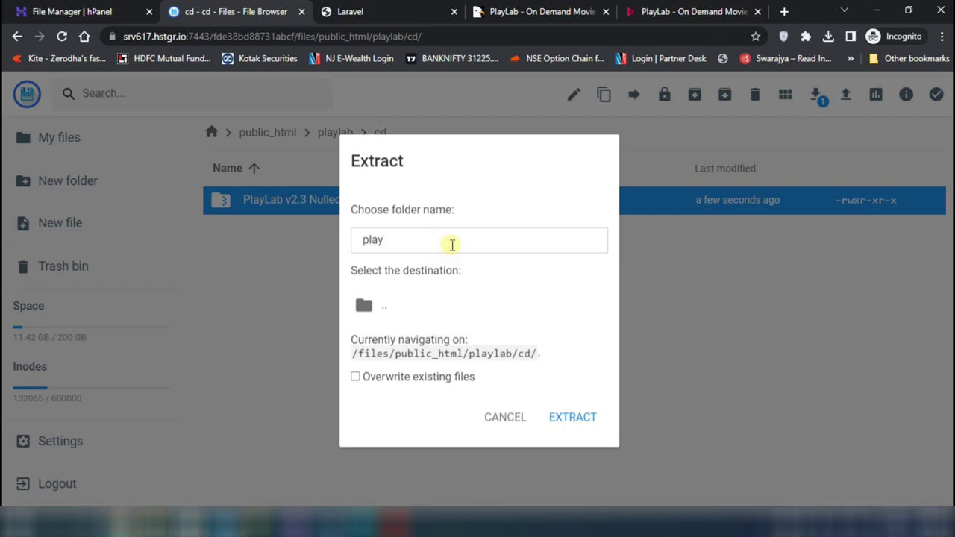
text(playlab)
click(573, 418)
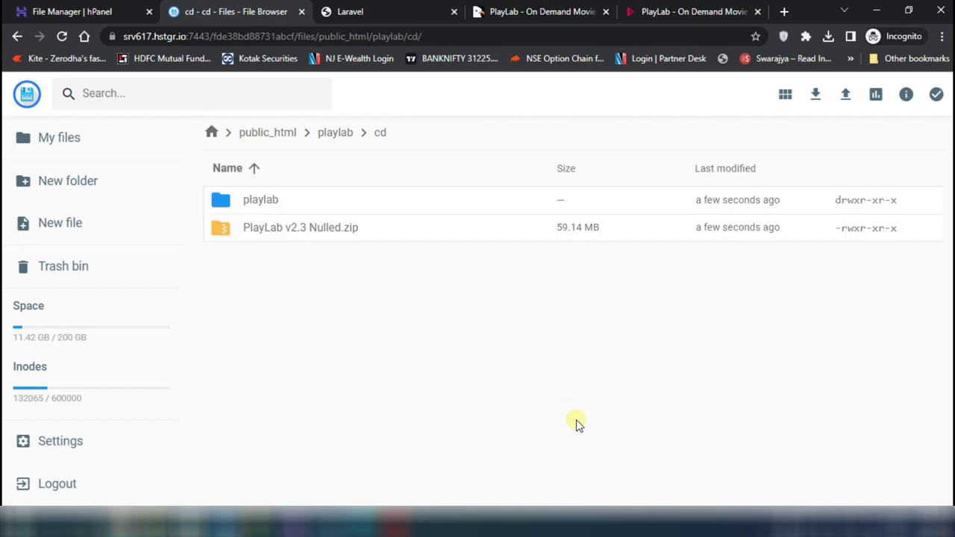
double_click(286, 207)
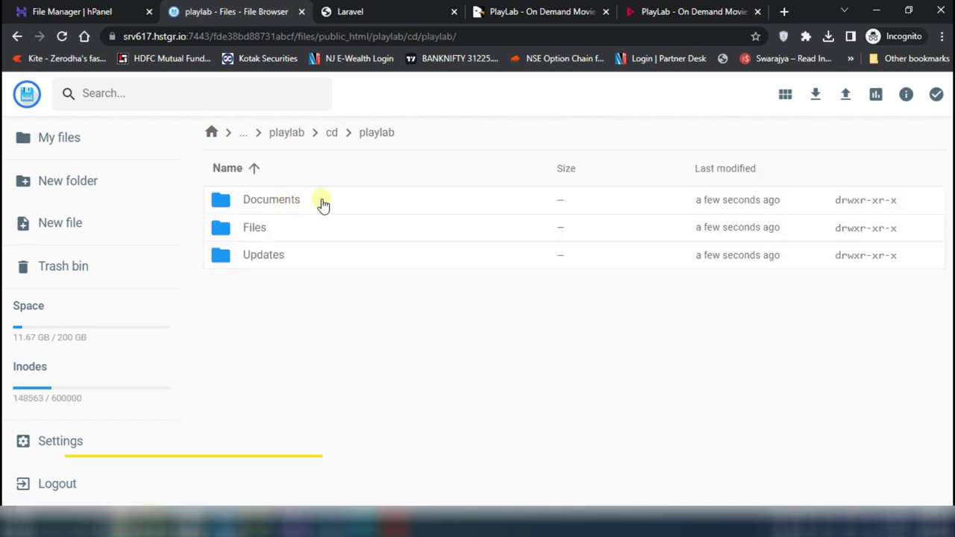
click(319, 200)
Move assets, core, install, .htaccess and index.php from Files to /public_html/playlab/, replacing existing files
double_click(258, 232)
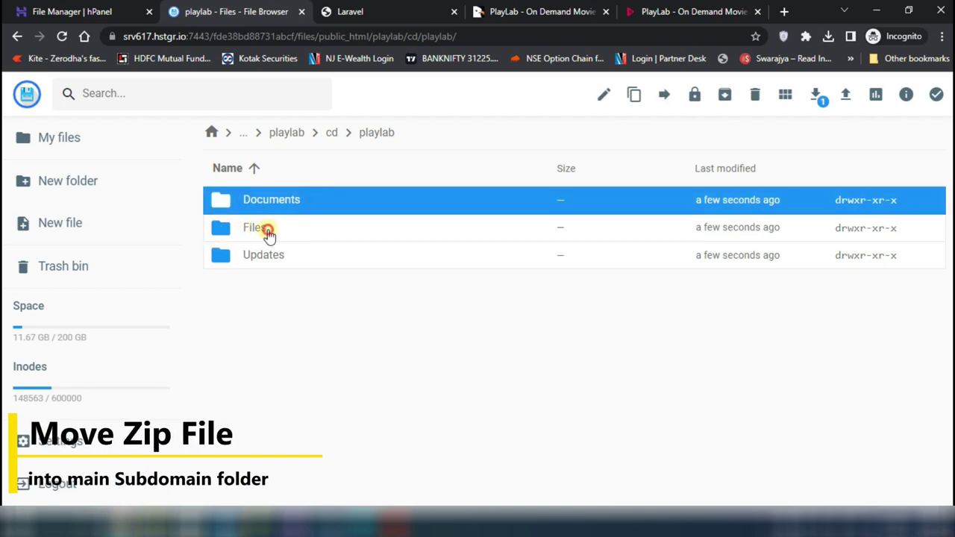
click(304, 211)
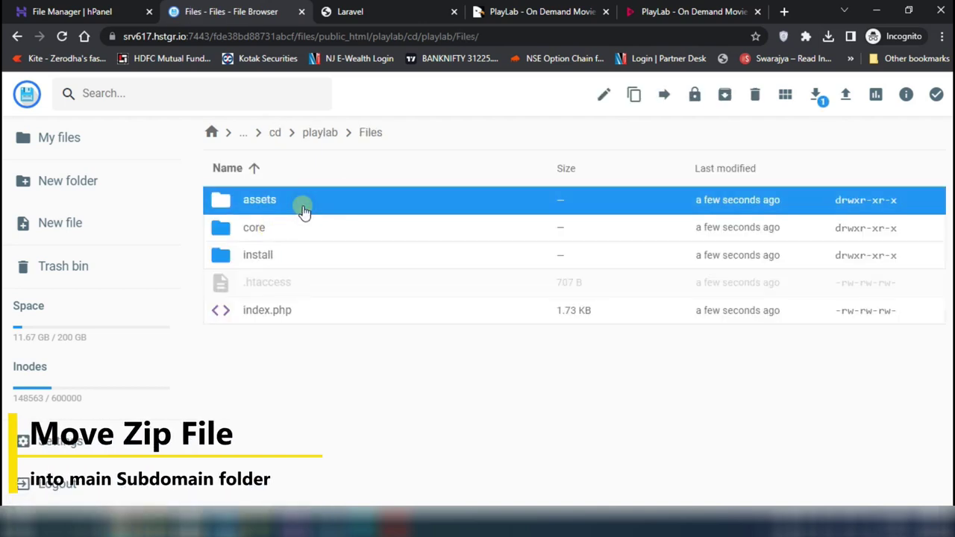
key(ctrl+a)
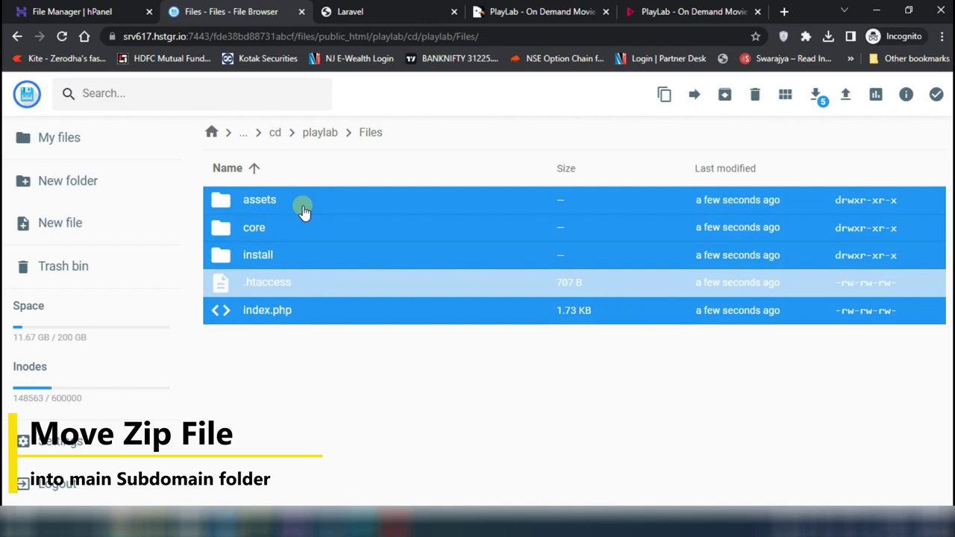
click(694, 94)
double_click(371, 215)
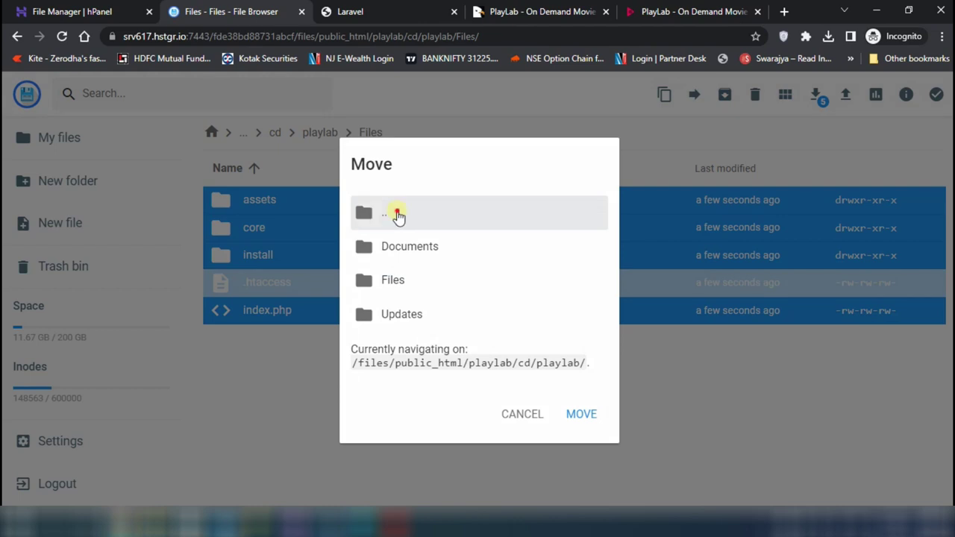
double_click(398, 215)
double_click(380, 250)
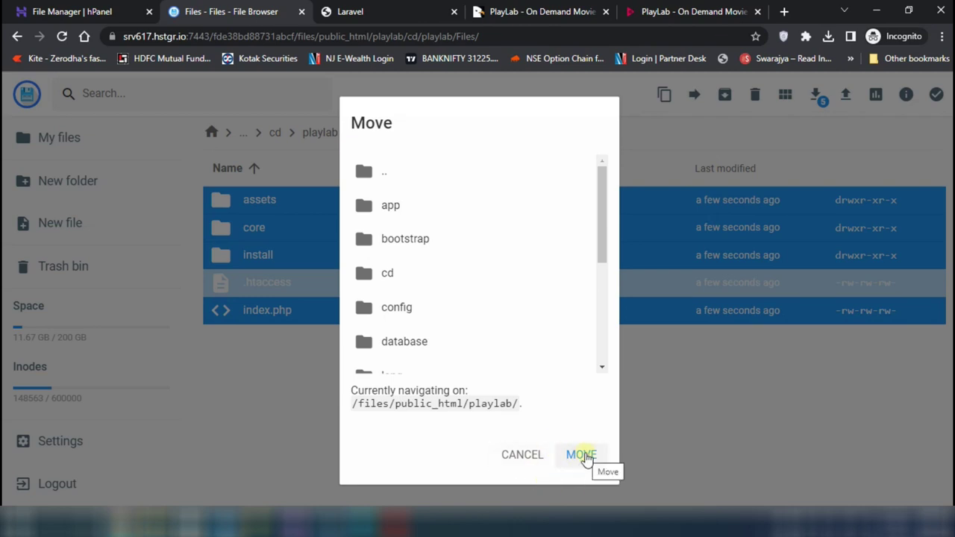
click(584, 455)
click(582, 347)
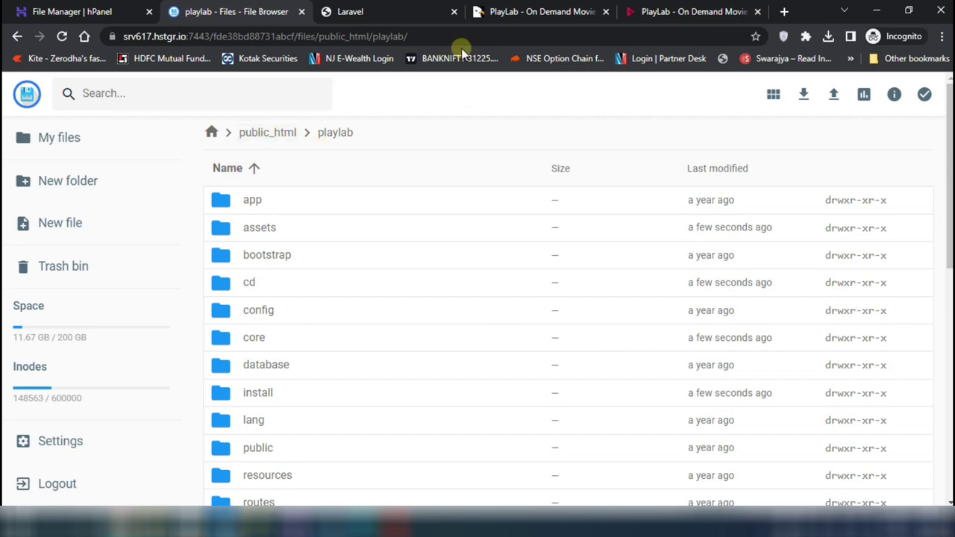
click(379, 14)
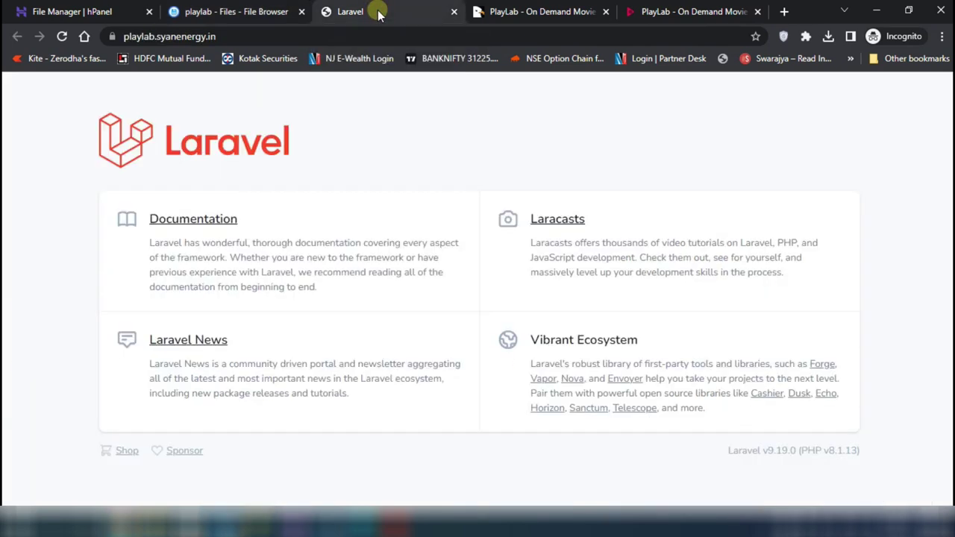
Highlight 'PHP Version 8.1' under Server Requirements in the PlayLab documentation
click(701, 12)
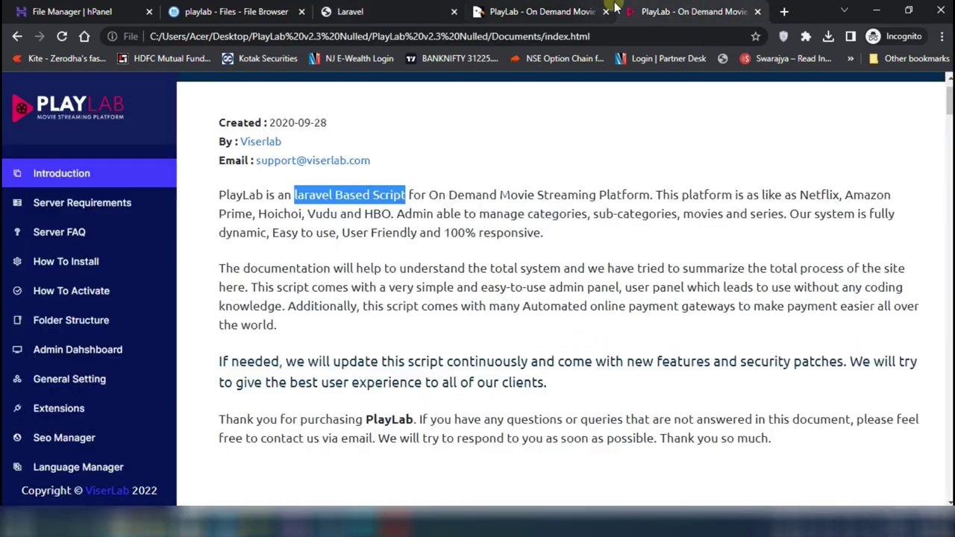
scroll(496, 292, down, 15)
scroll(496, 293, up, 8)
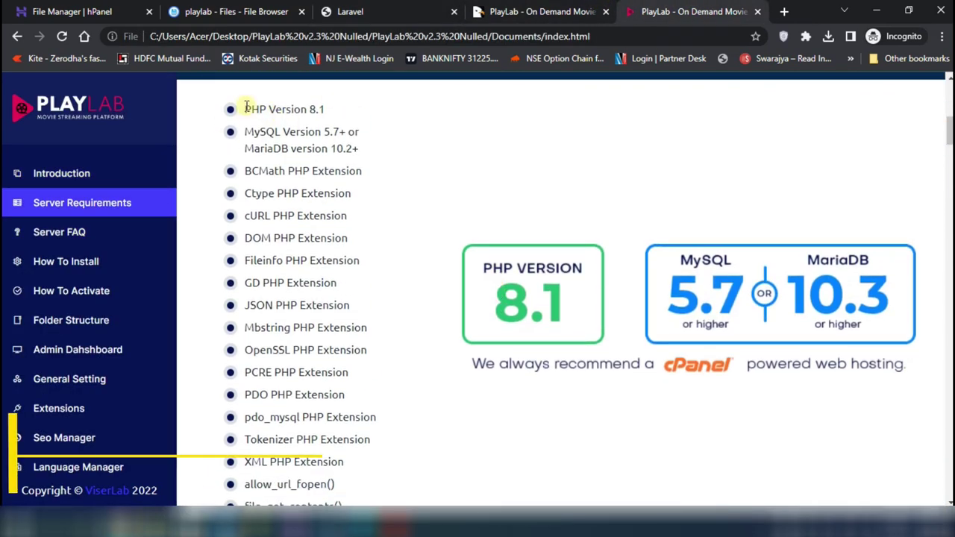
drag(246, 109, 325, 110)
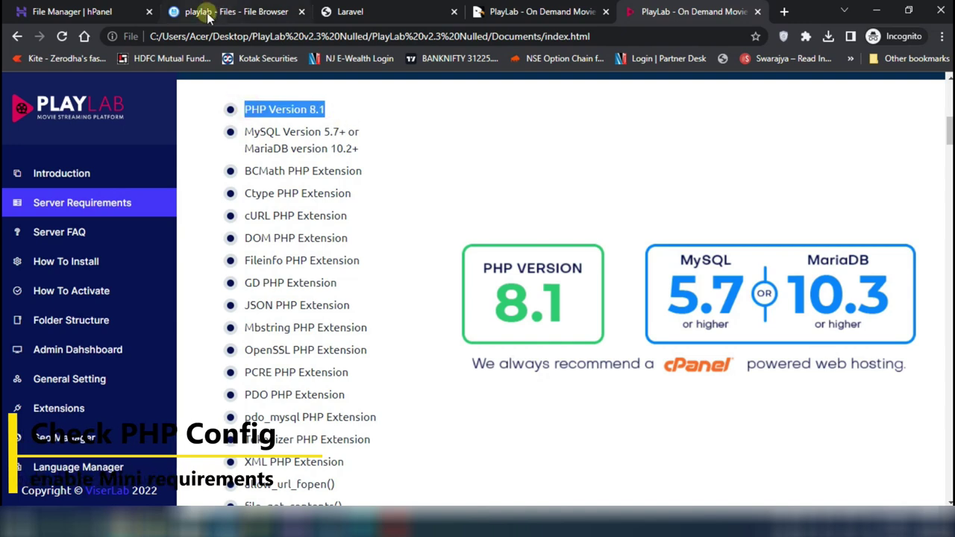
Open PHP Configuration under Advanced to check PHP 8.1 and its enabled extensions
click(87, 10)
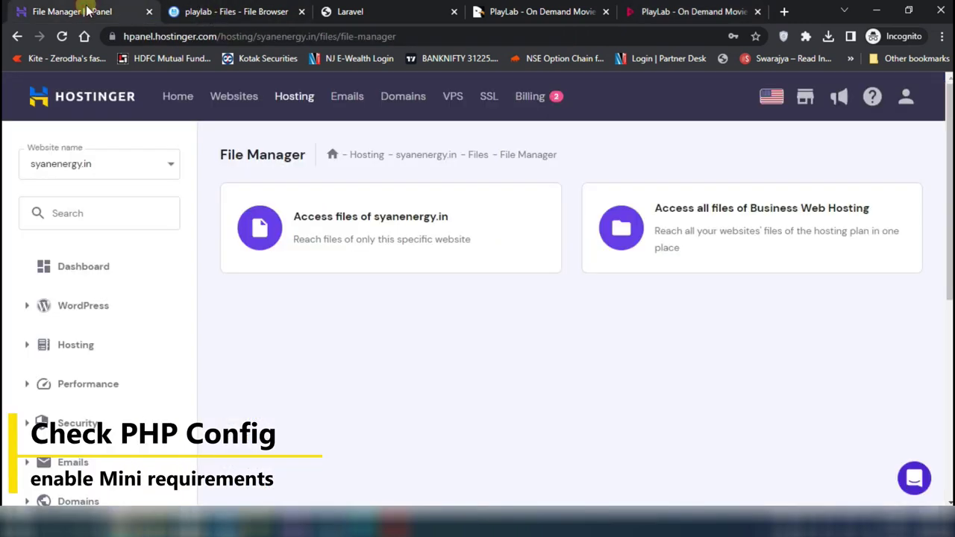
scroll(187, 384, down, 5)
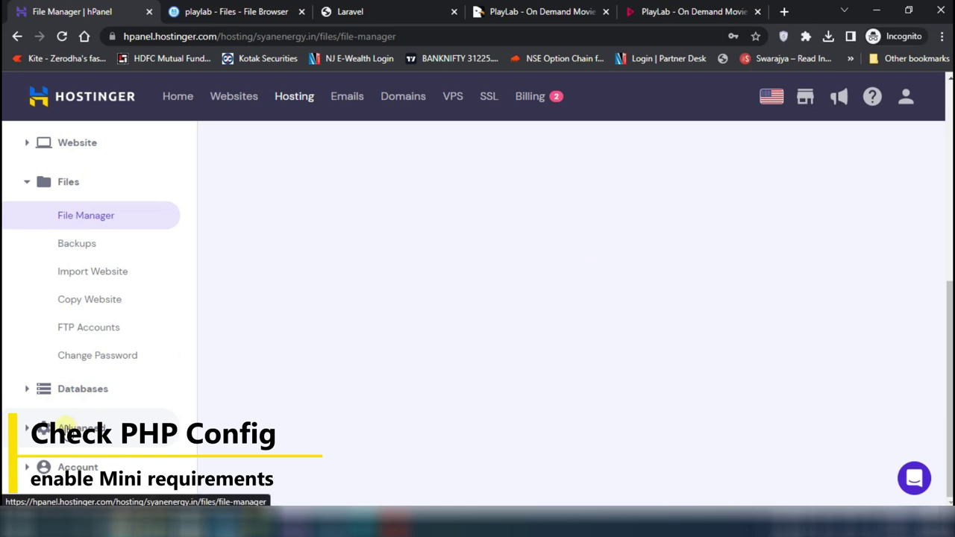
click(66, 427)
click(103, 331)
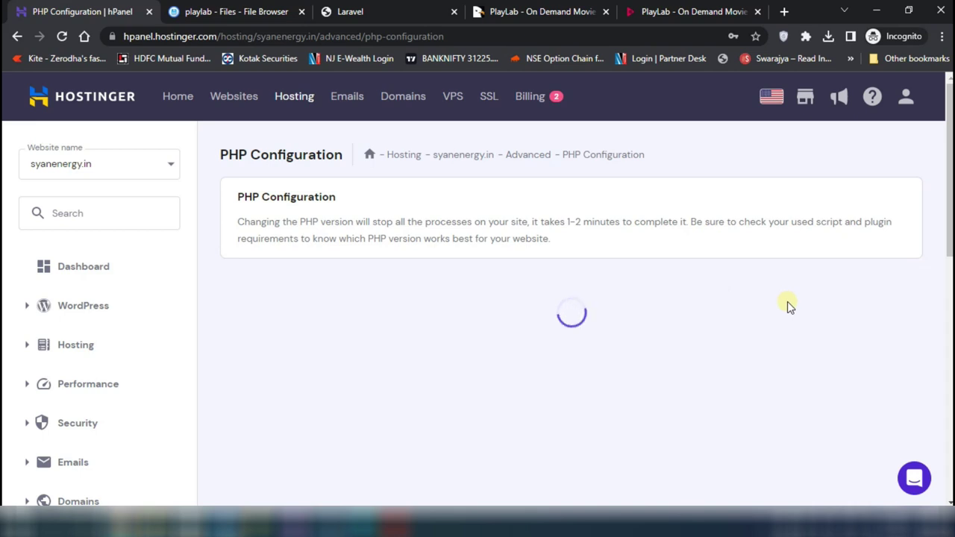
scroll(788, 306, down, 3)
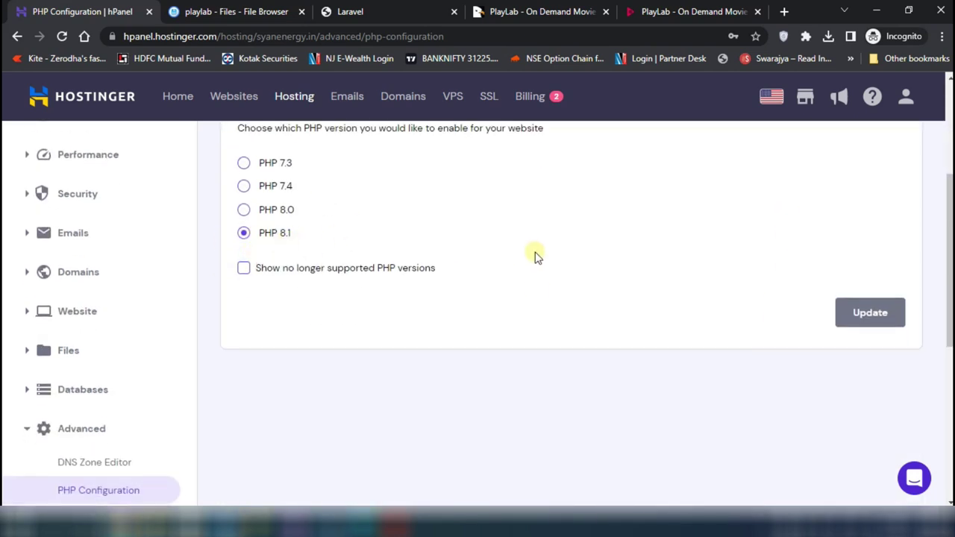
scroll(534, 255, up, 3)
click(362, 291)
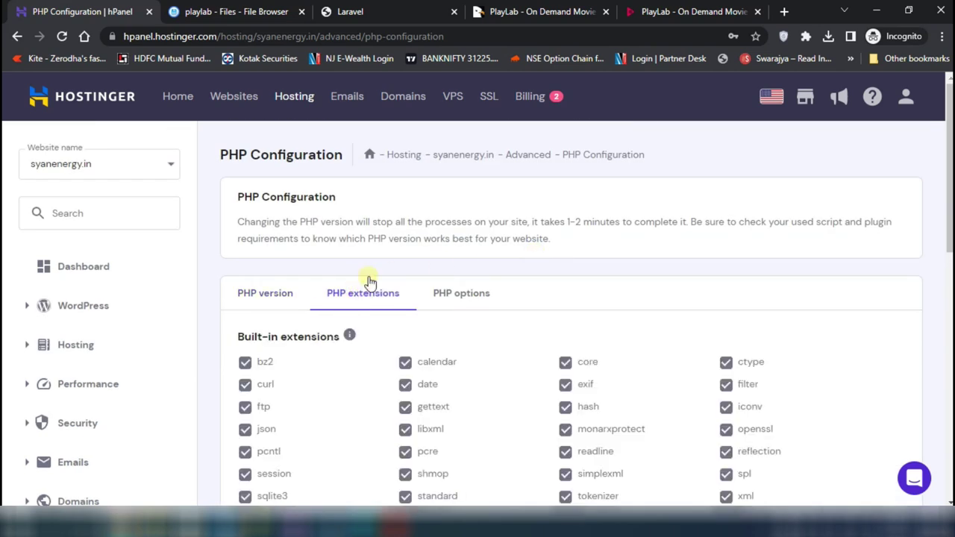
click(679, 11)
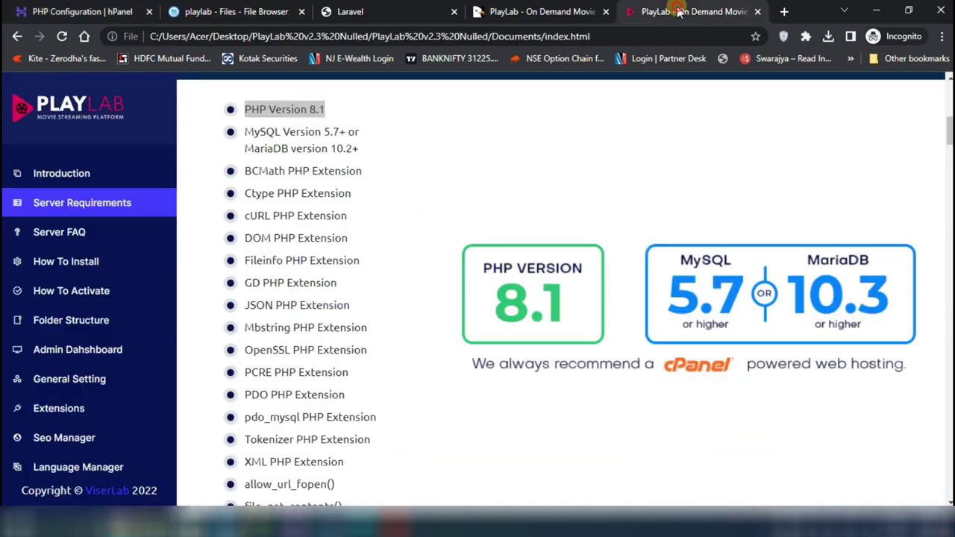
click(290, 166)
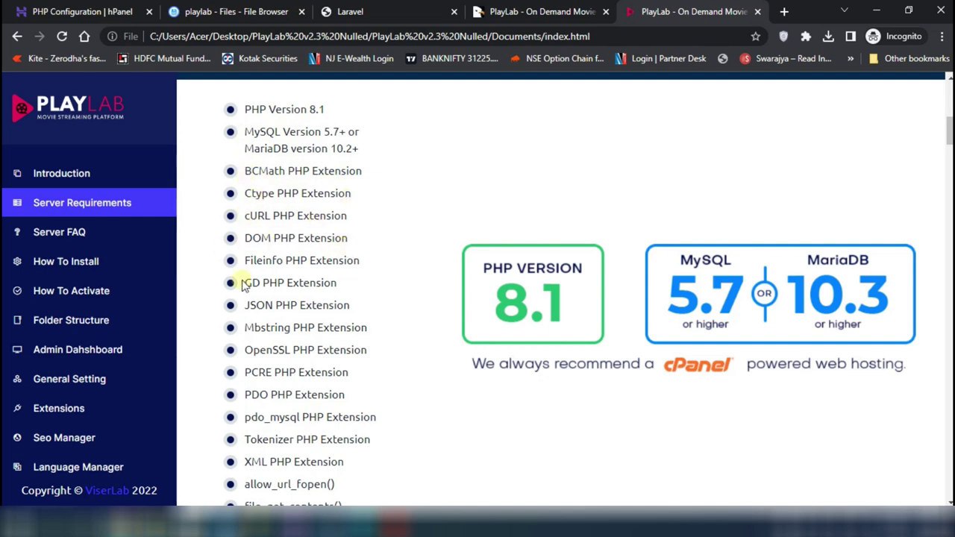
scroll(336, 389, down, 2)
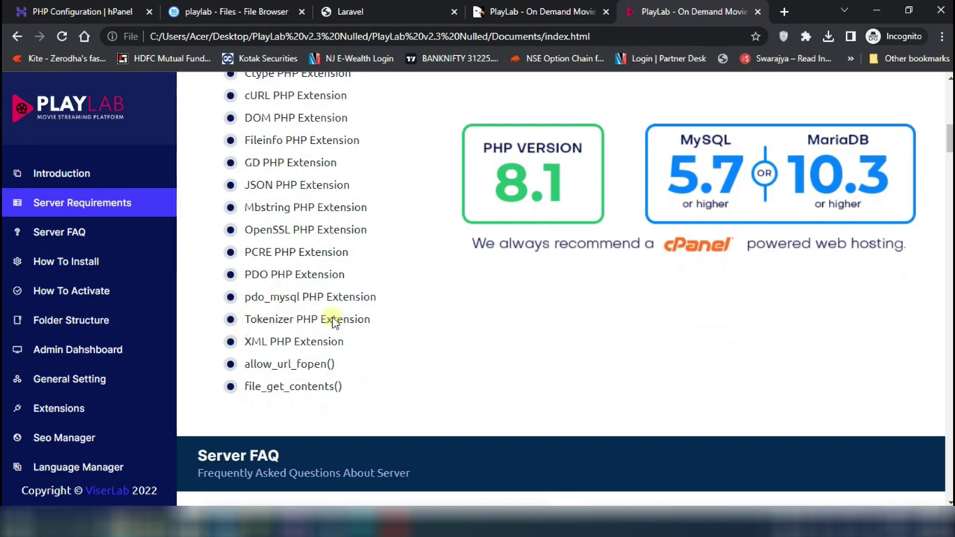
click(80, 12)
scroll(584, 317, down, 10)
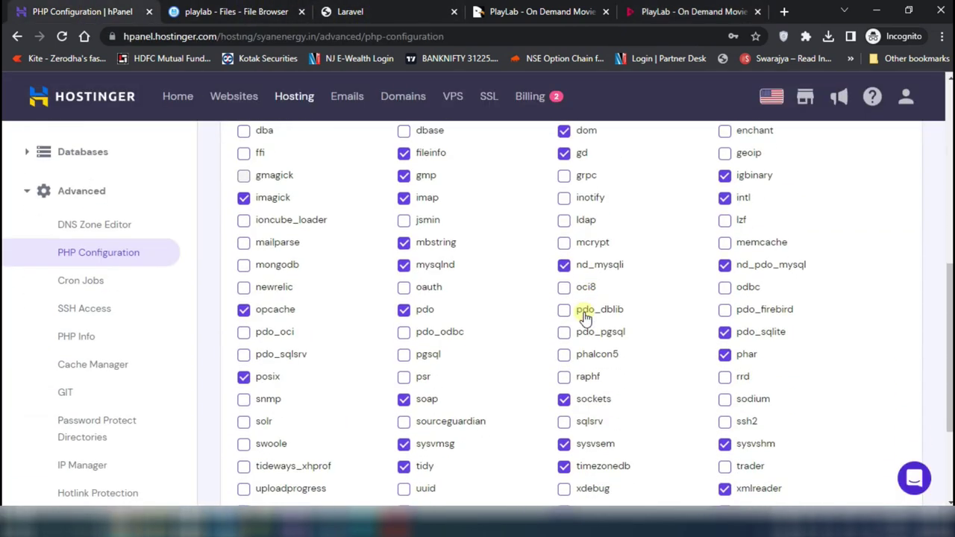
scroll(585, 317, up, 3)
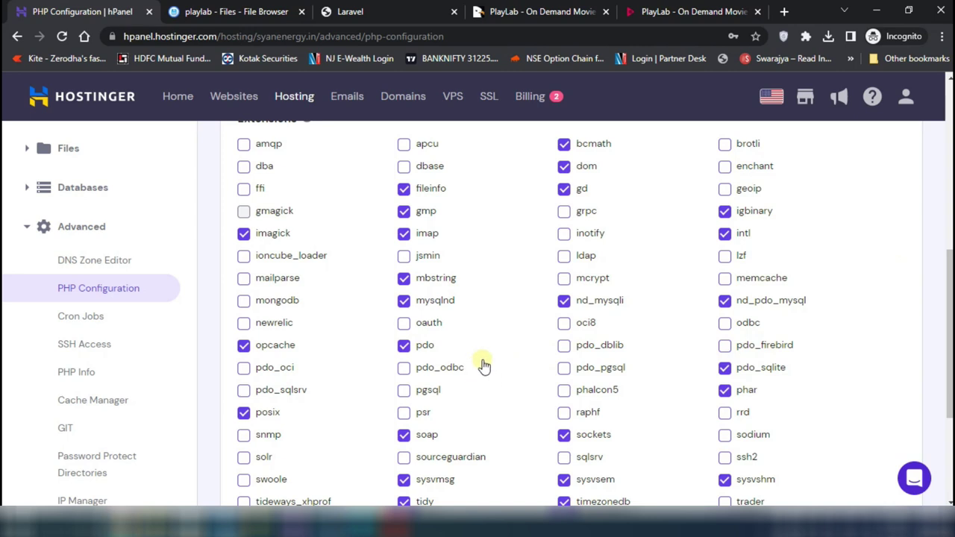
click(203, 7)
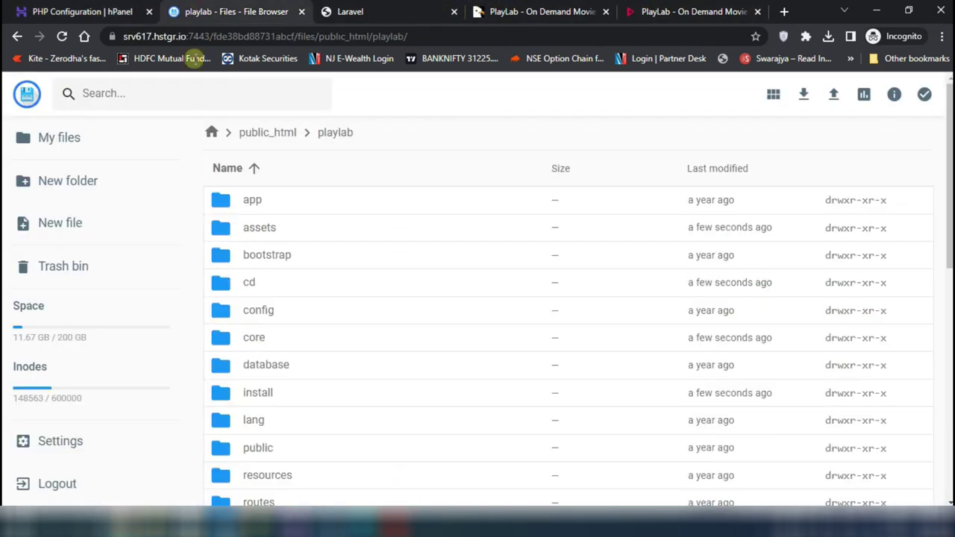
click(657, 9)
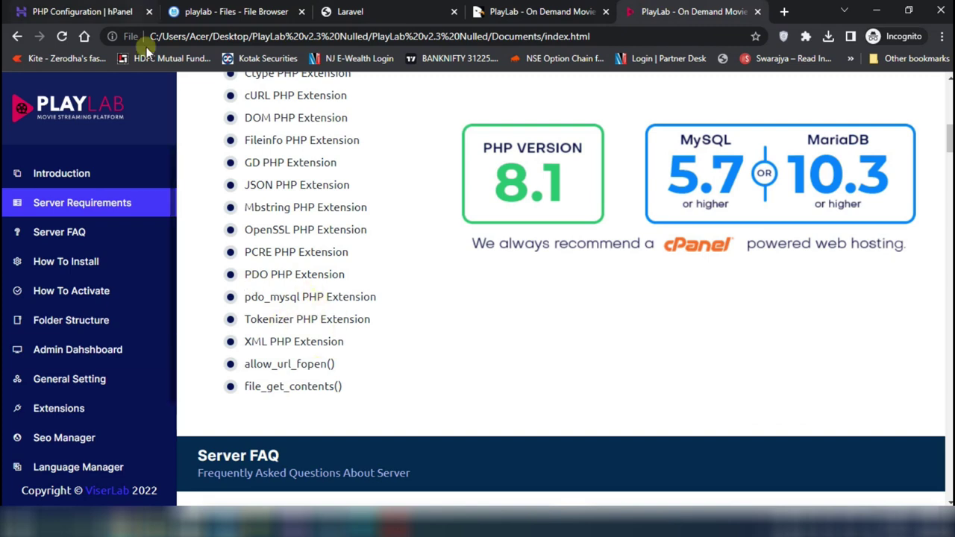
scroll(274, 252, up, 2)
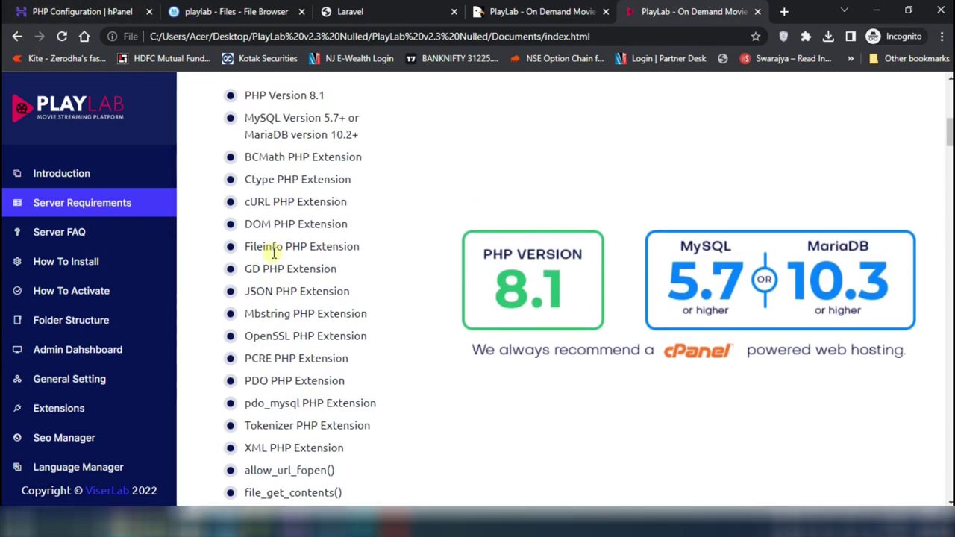
scroll(274, 252, down, 1)
scroll(274, 252, down, 1)
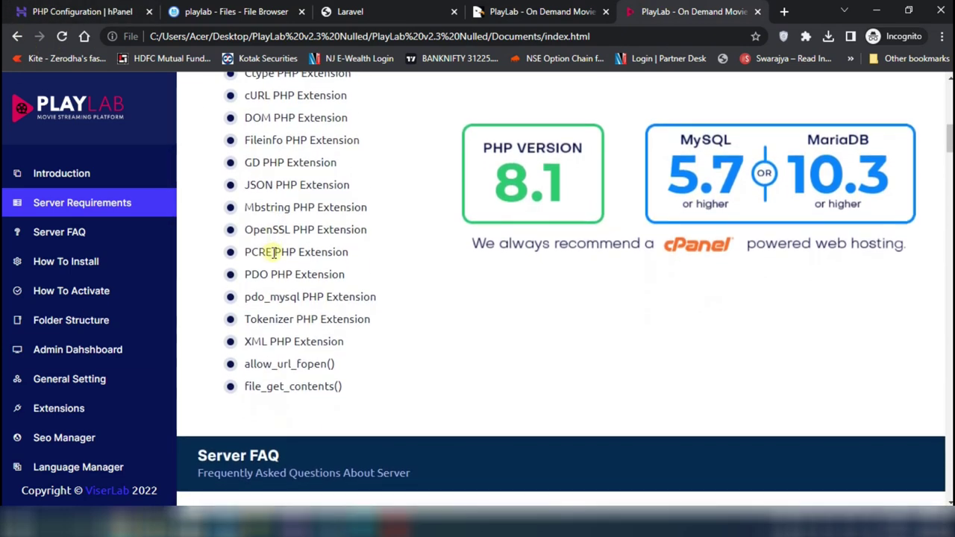
click(86, 11)
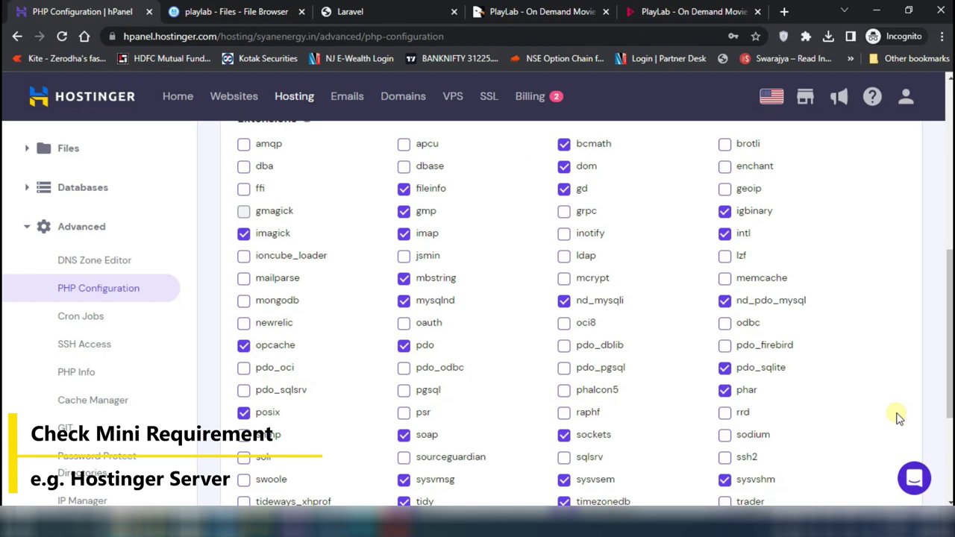
scroll(802, 350, down, 1)
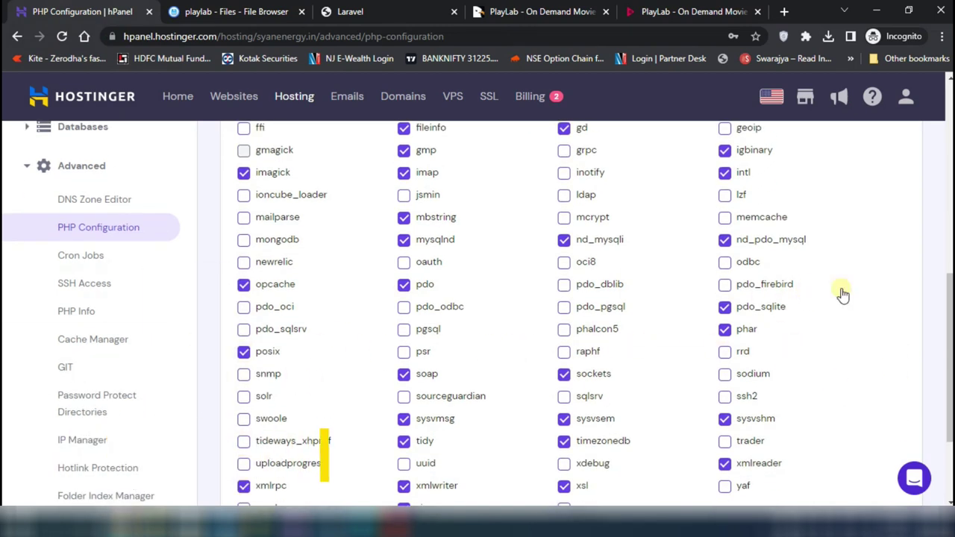
scroll(841, 294, down, 2)
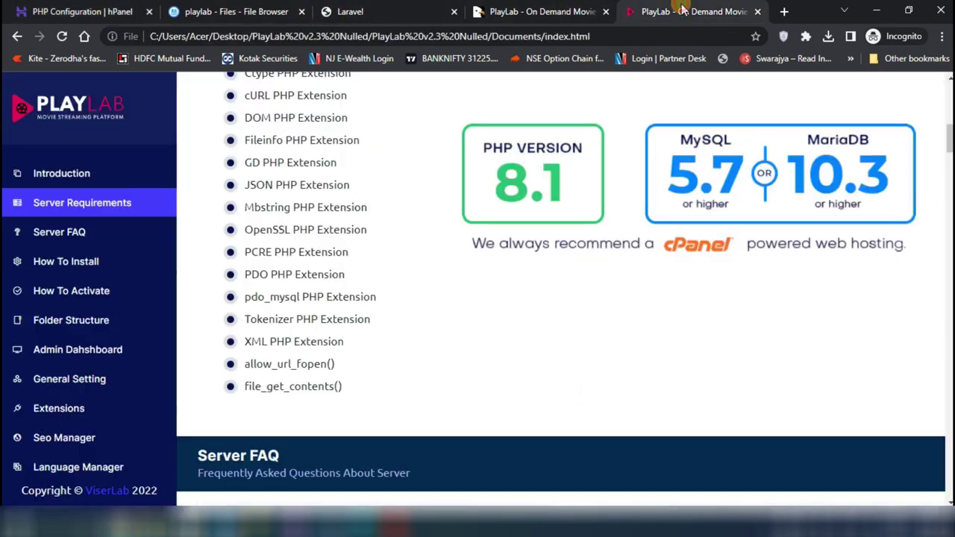
click(680, 10)
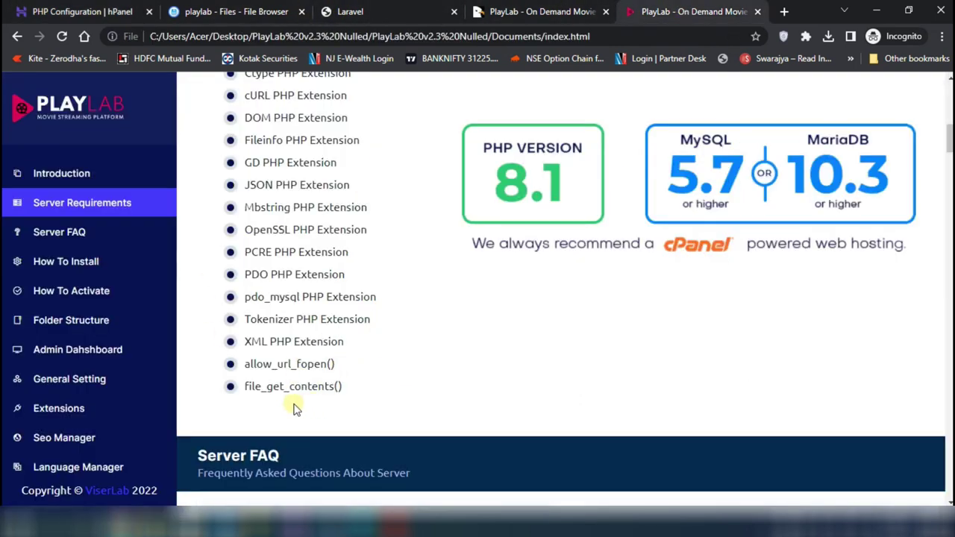
click(68, 10)
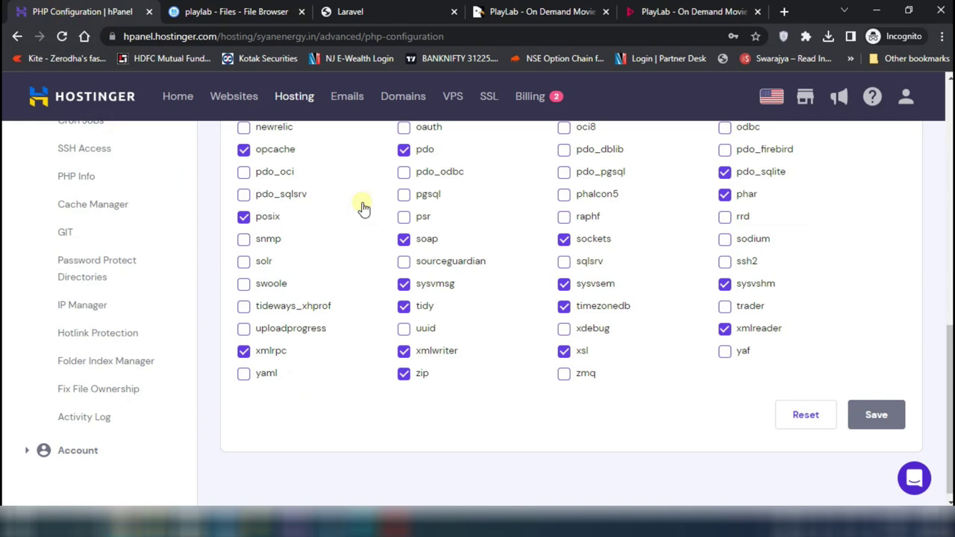
scroll(580, 329, up, 3)
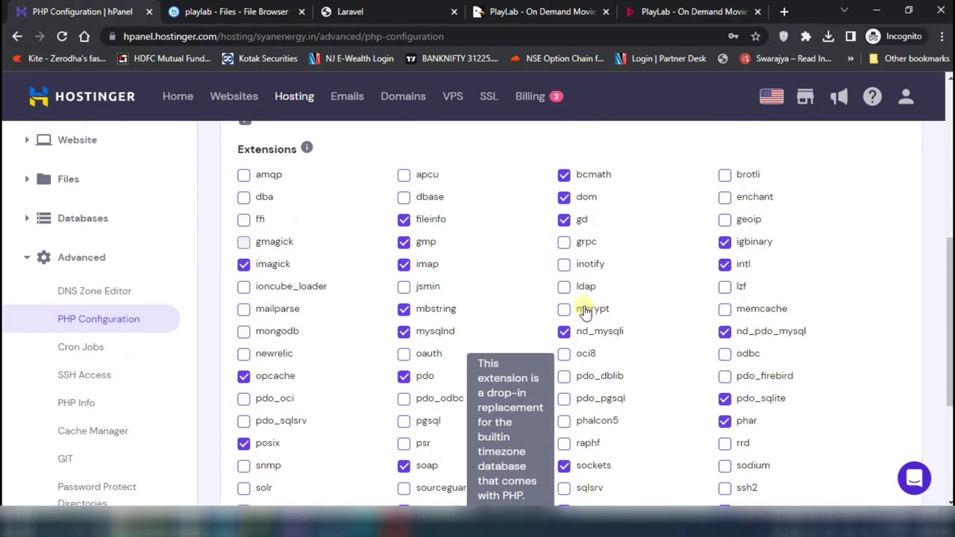
scroll(584, 314, down, 1)
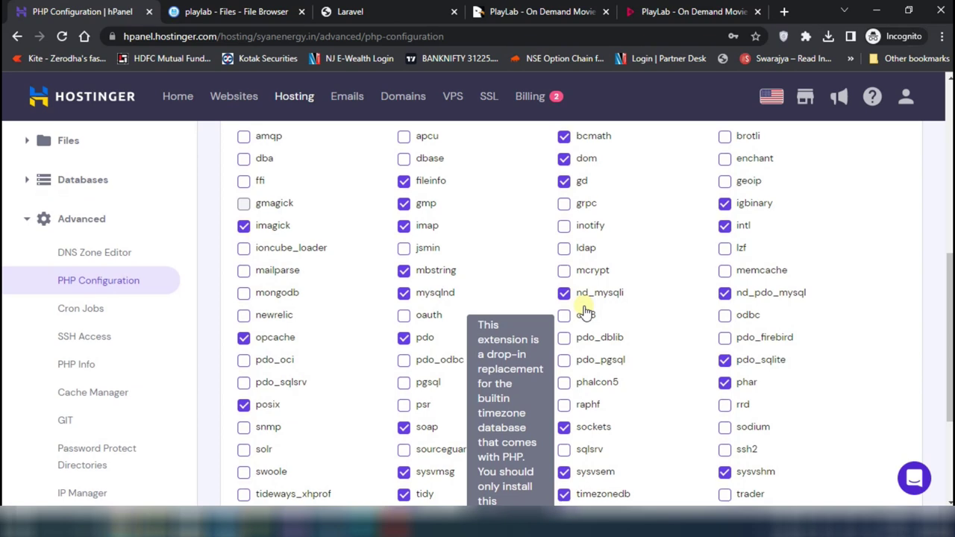
scroll(584, 313, up, 10)
scroll(584, 314, down, 2)
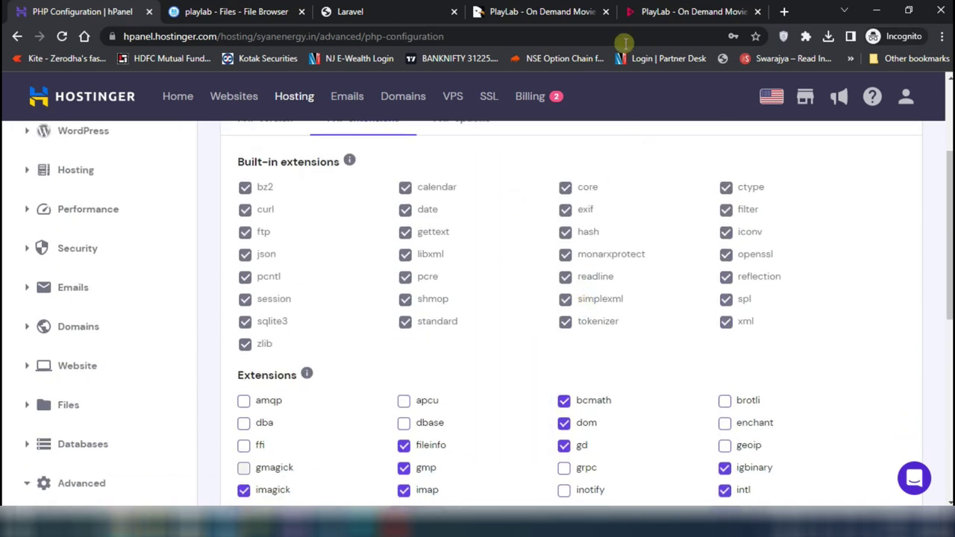
click(677, 17)
scroll(422, 336, down, 5)
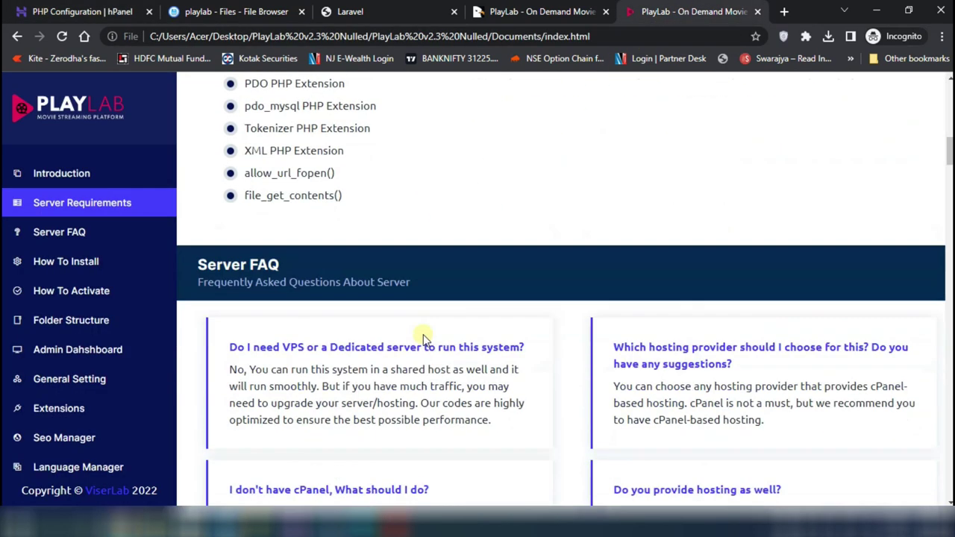
Scroll the PlayLab documentation down to the How To Install section
scroll(422, 336, down, 8)
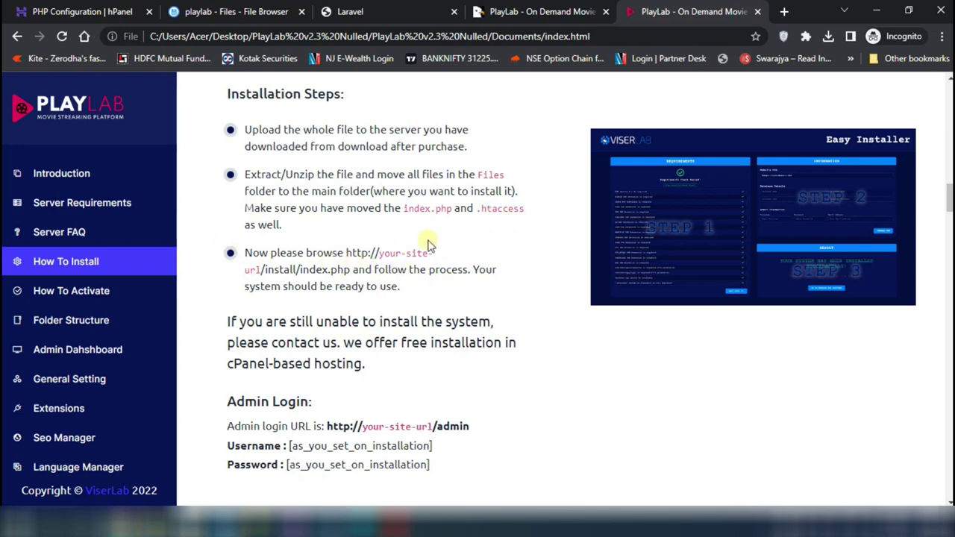
click(342, 11)
Reload playlab.syanenergy.in and load its /install page to reach the Easy Installer terms
click(297, 33)
key(Return)
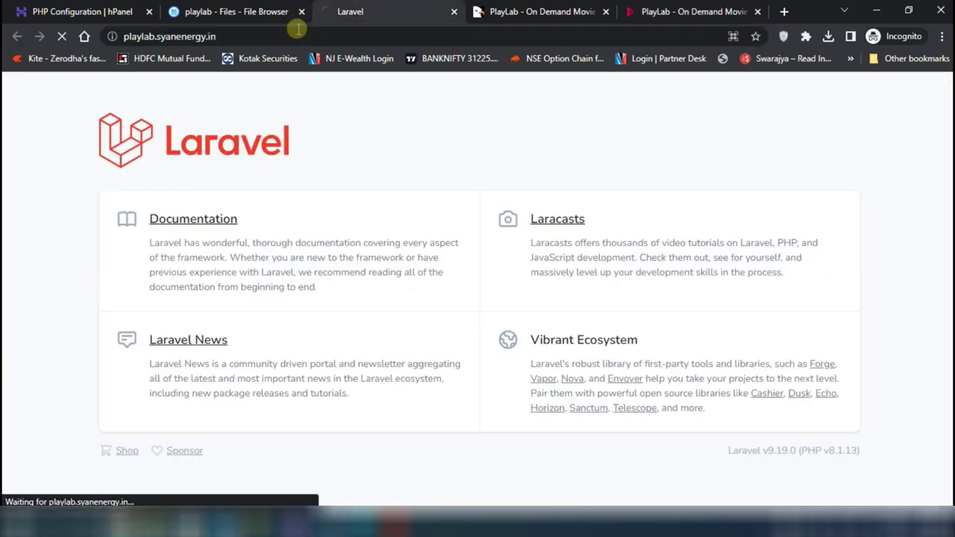
double_click(346, 37)
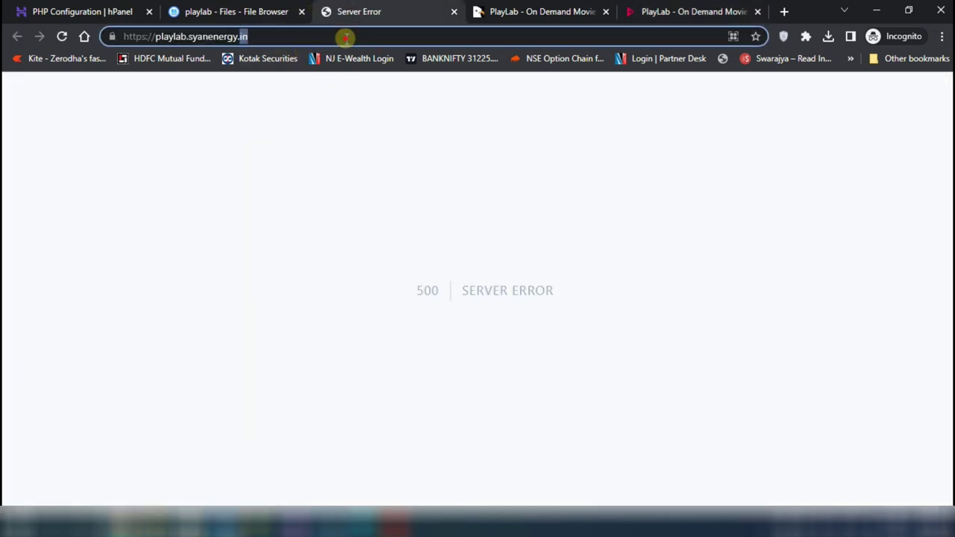
text(/)
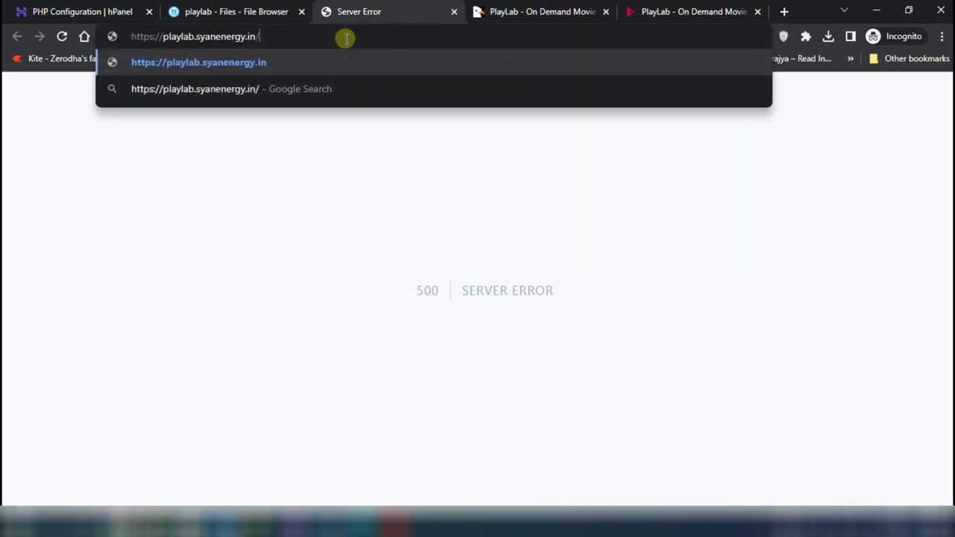
text(install)
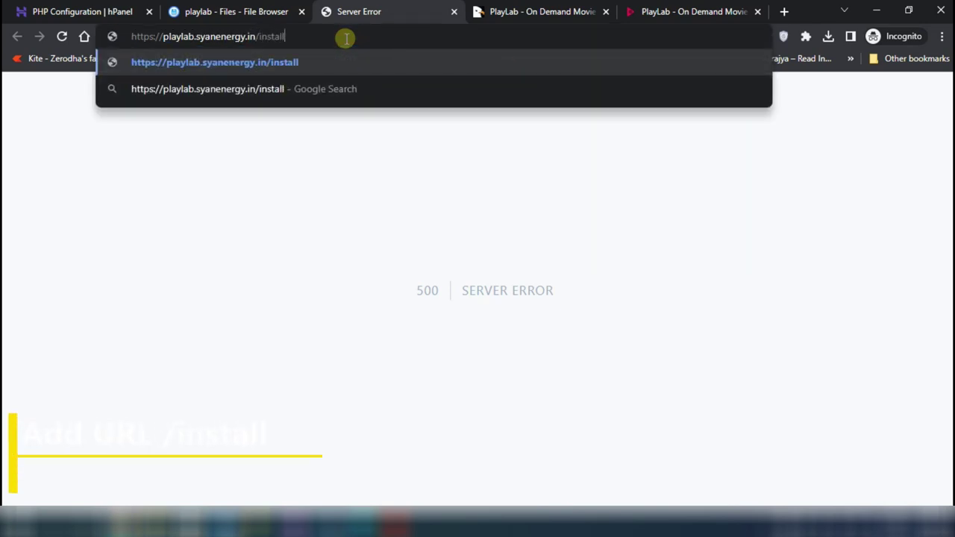
key(Return)
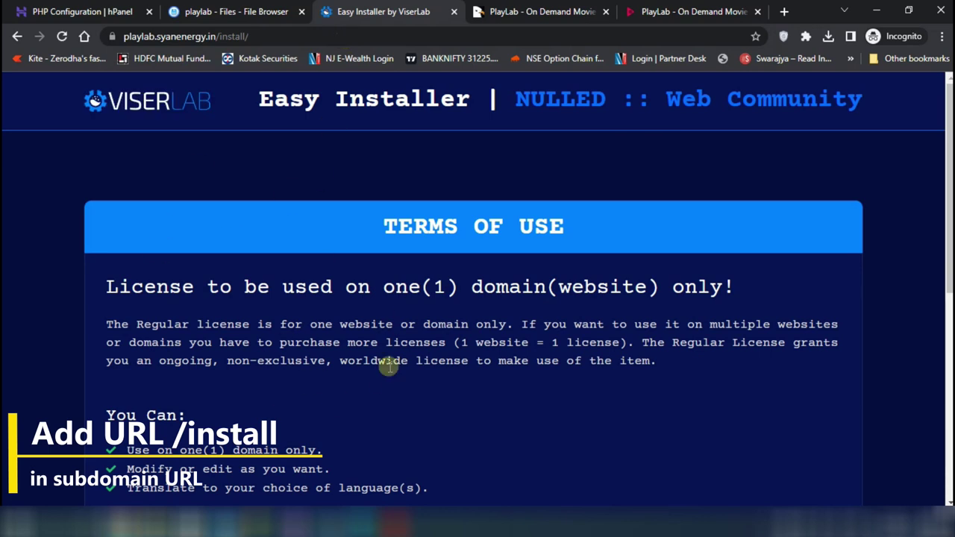
Accept the installer terms and review the five folders flagged for 0775 permission, then return to the playlab files
scroll(389, 366, down, 5)
scroll(389, 367, down, 1)
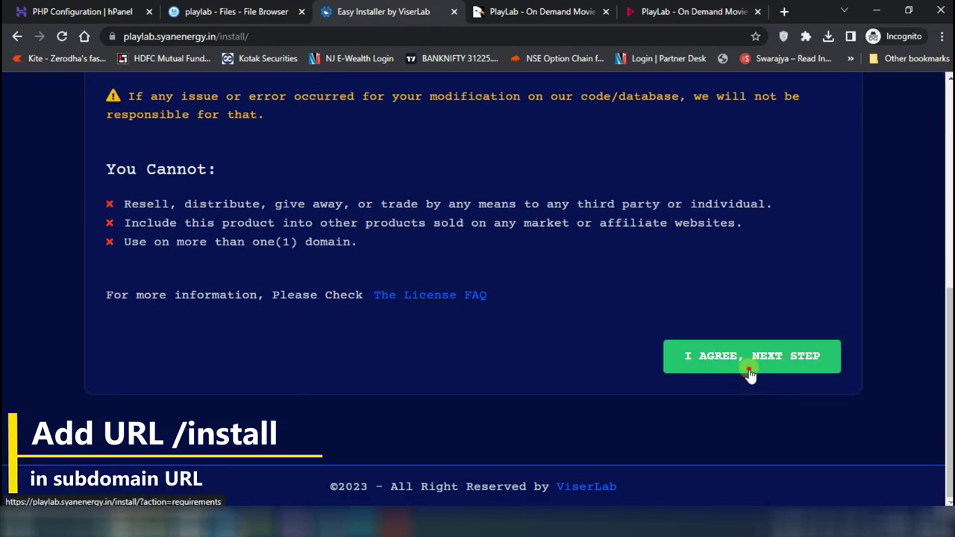
click(785, 365)
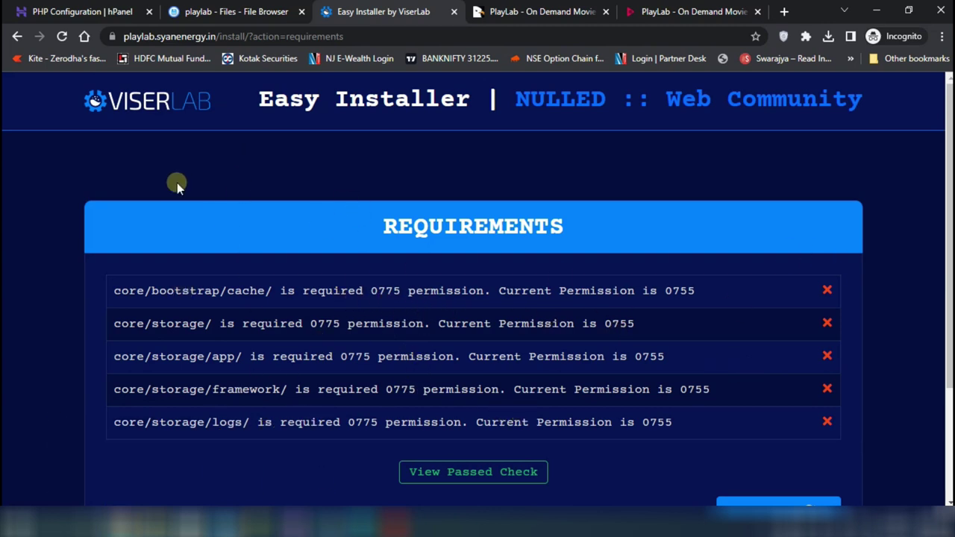
click(239, 11)
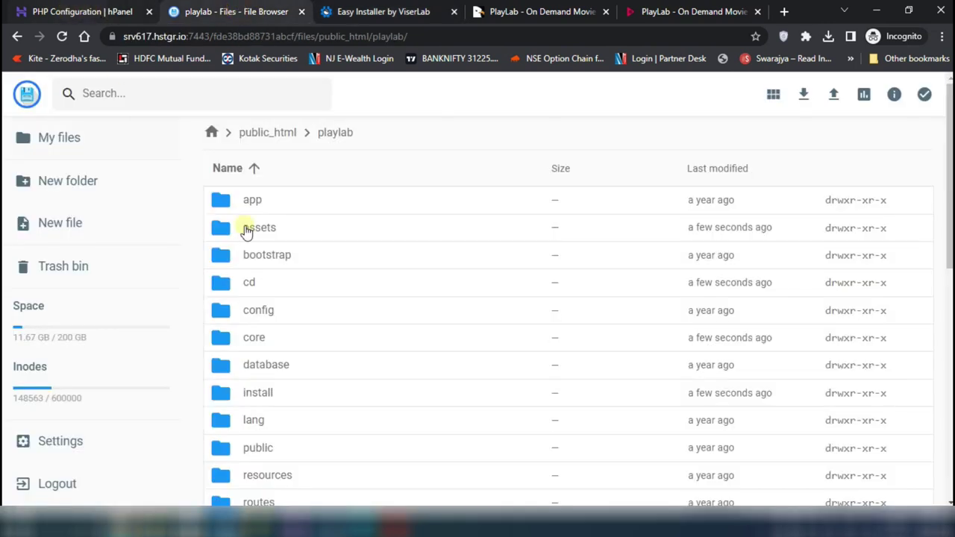
Set the playlab folder to 777 (rwxrwxrwx), applied recursively to directories and files
click(263, 136)
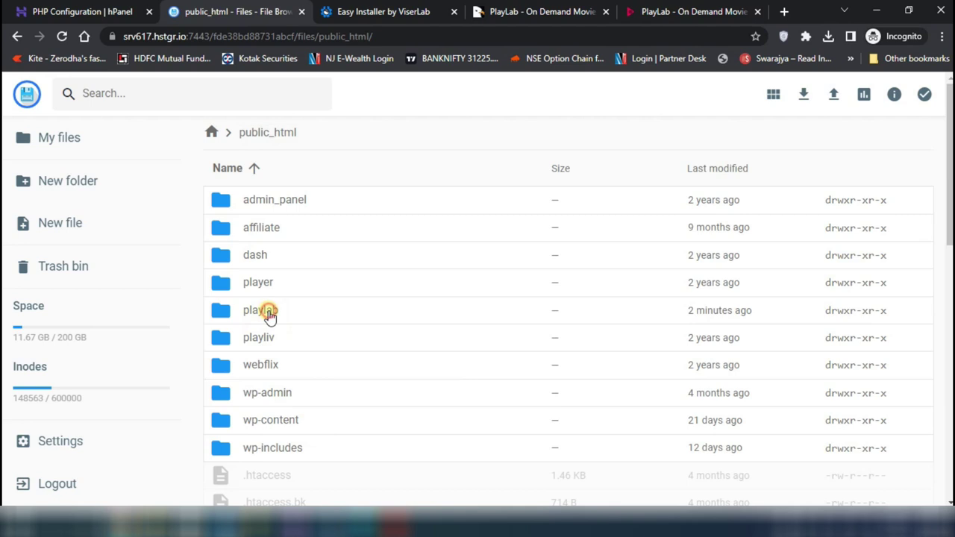
click(270, 313)
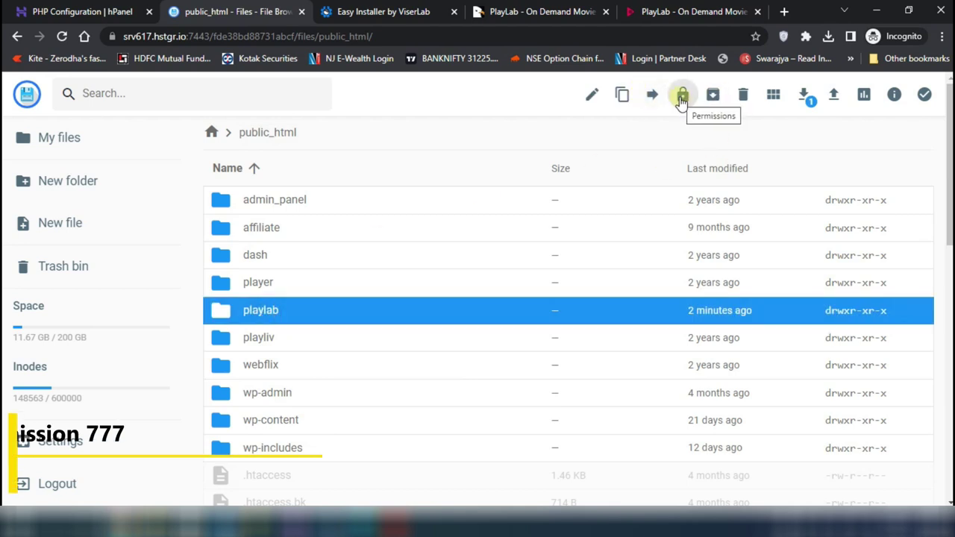
click(681, 97)
click(472, 234)
click(350, 313)
click(566, 436)
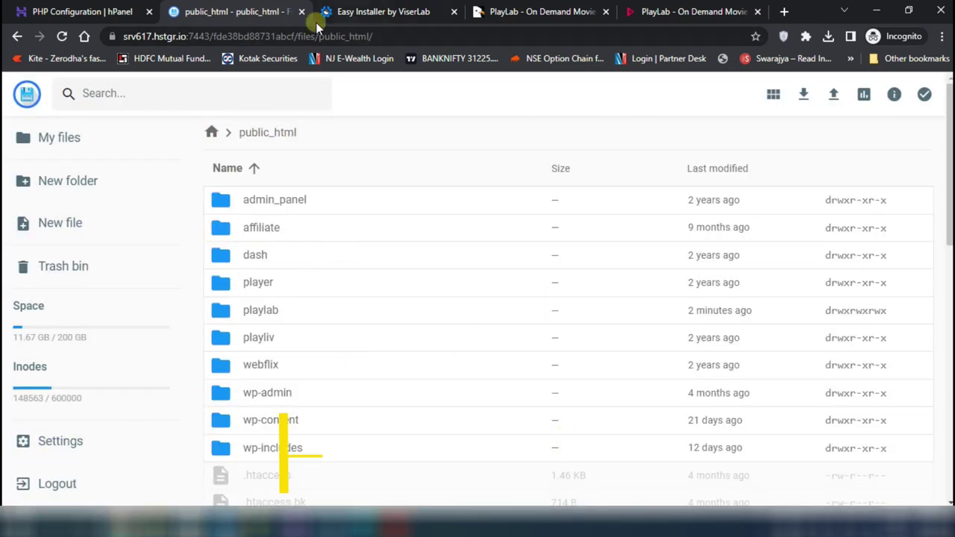
Recheck the installer requirements until all pass, then continue to the Information step
click(358, 12)
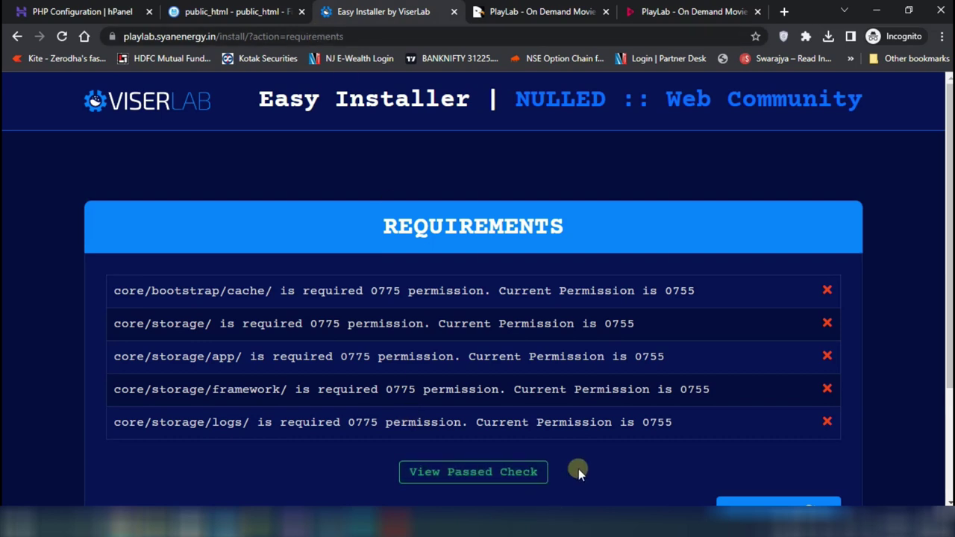
scroll(629, 458, down, 2)
click(435, 316)
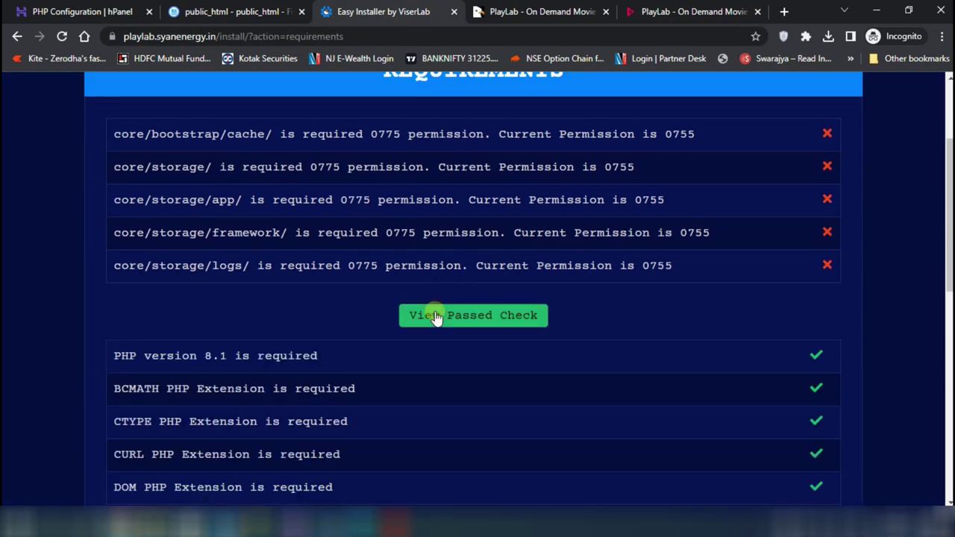
click(436, 316)
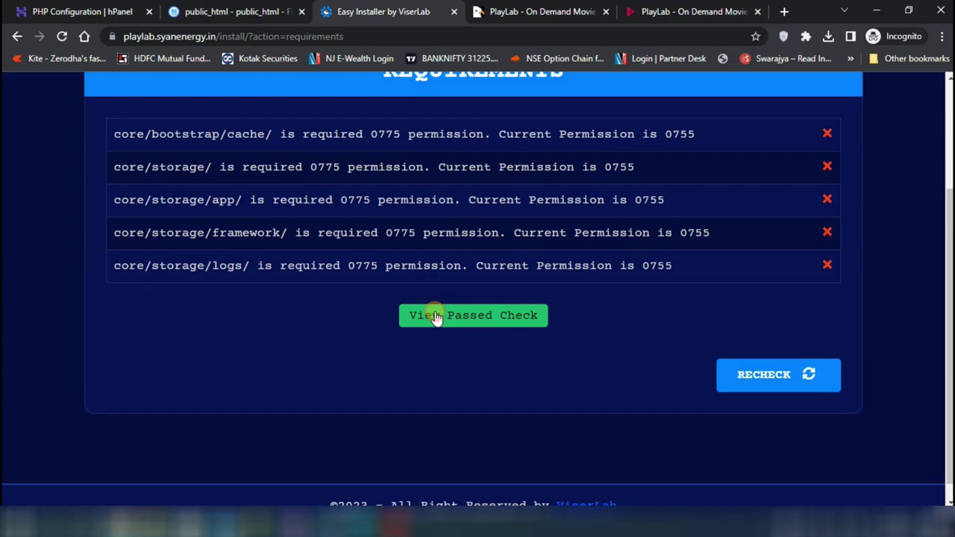
click(436, 315)
scroll(767, 347, down, 4)
scroll(766, 346, down, 4)
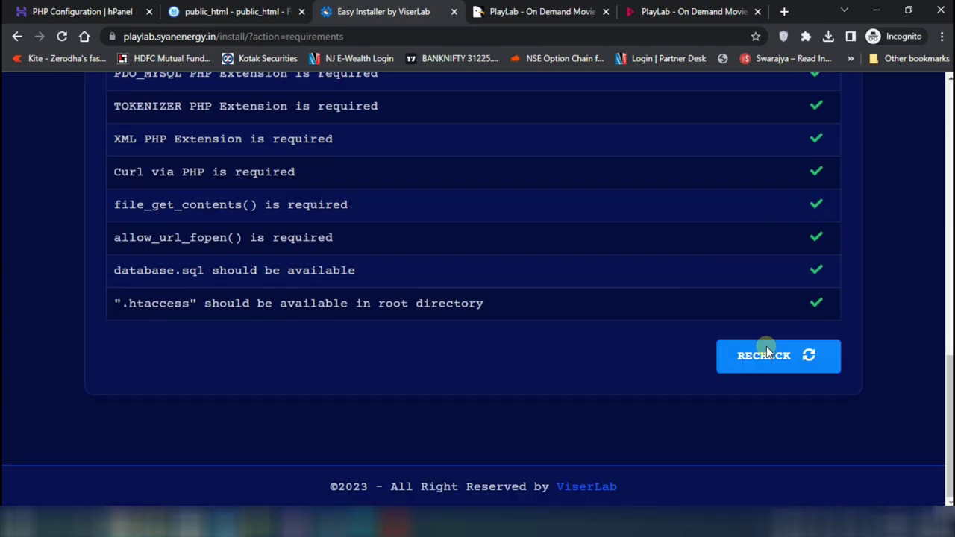
scroll(766, 346, up, 3)
scroll(766, 347, down, 3)
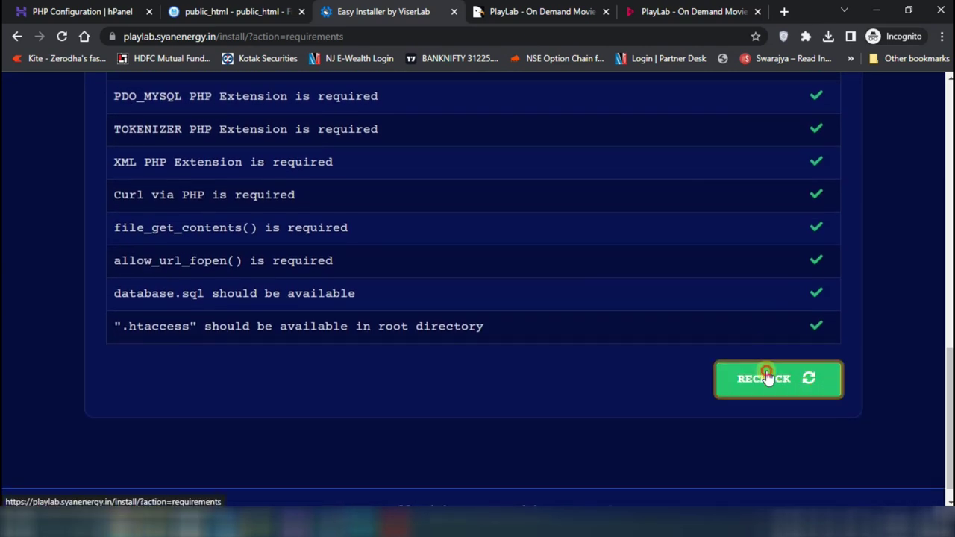
click(763, 379)
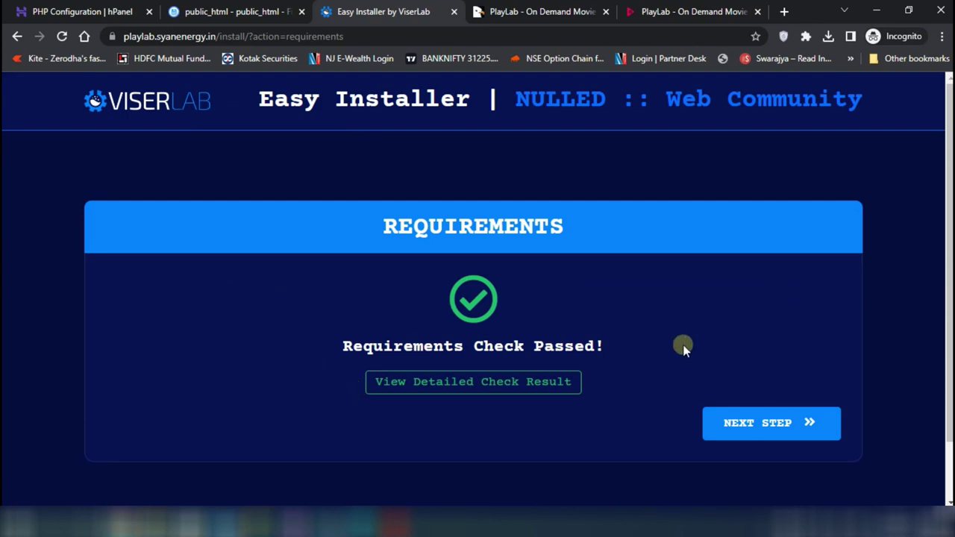
click(734, 438)
Enter localhost as the Database Host on the installer's Information form
scroll(410, 369, down, 2)
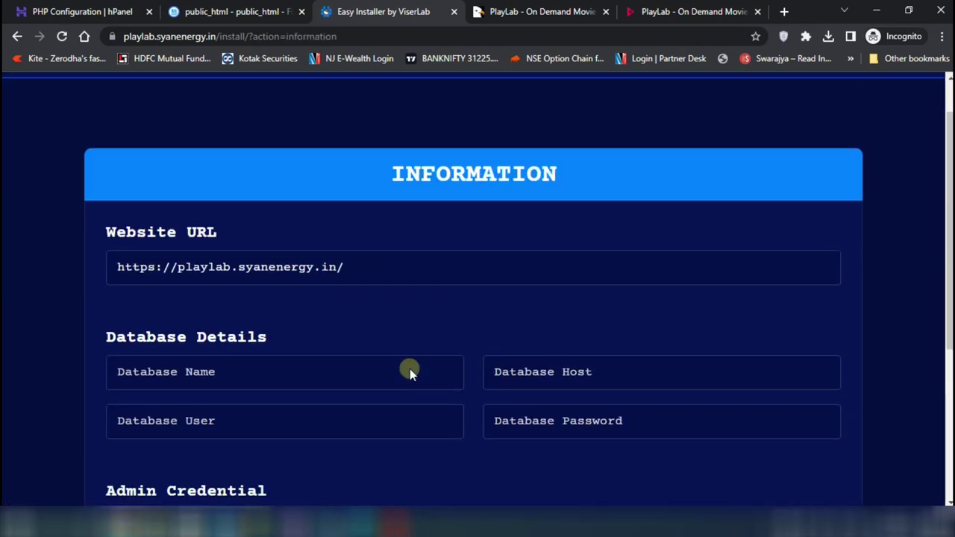
click(200, 281)
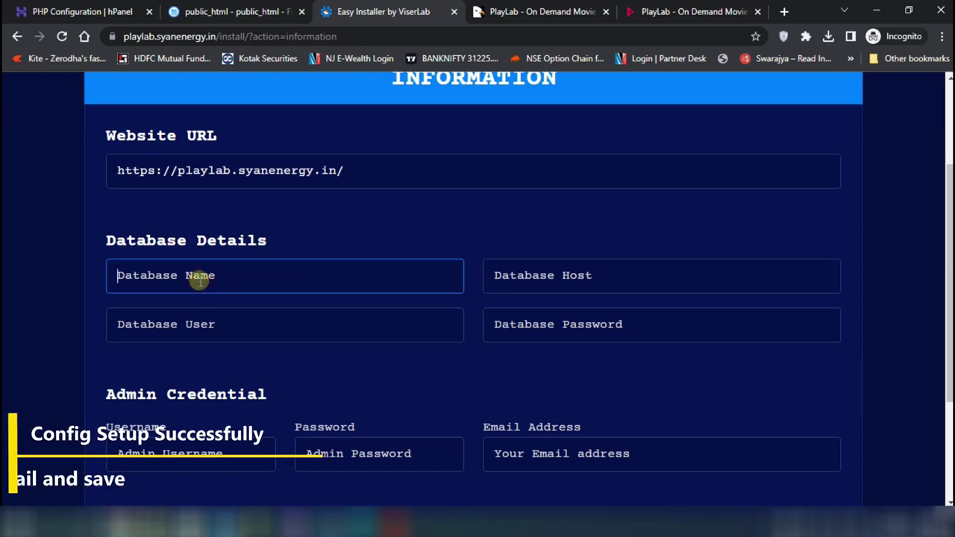
click(561, 277)
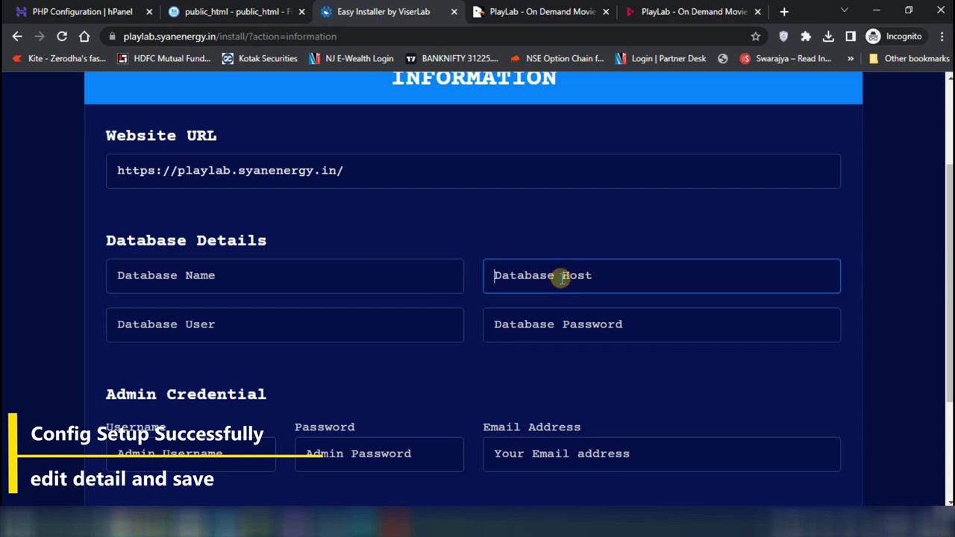
text(localhos)
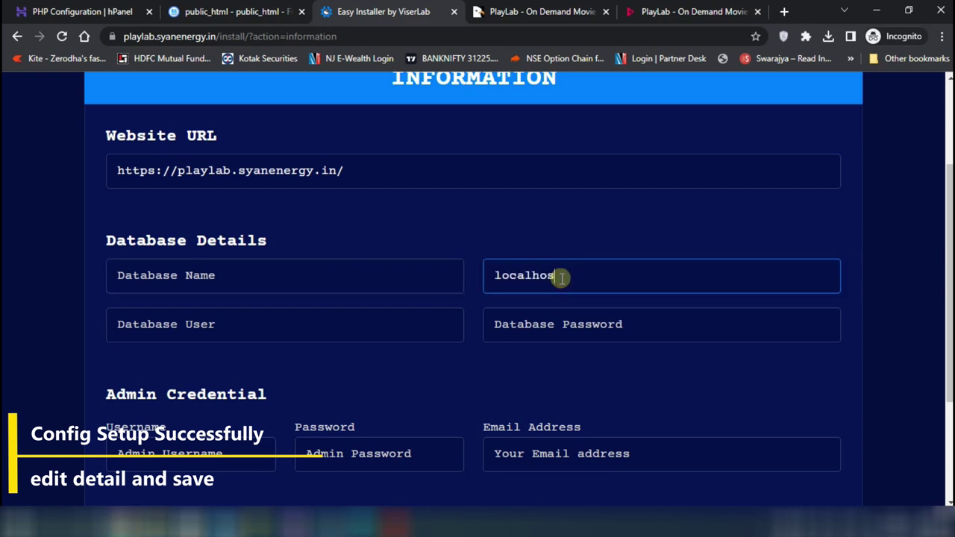
text(t)
click(357, 290)
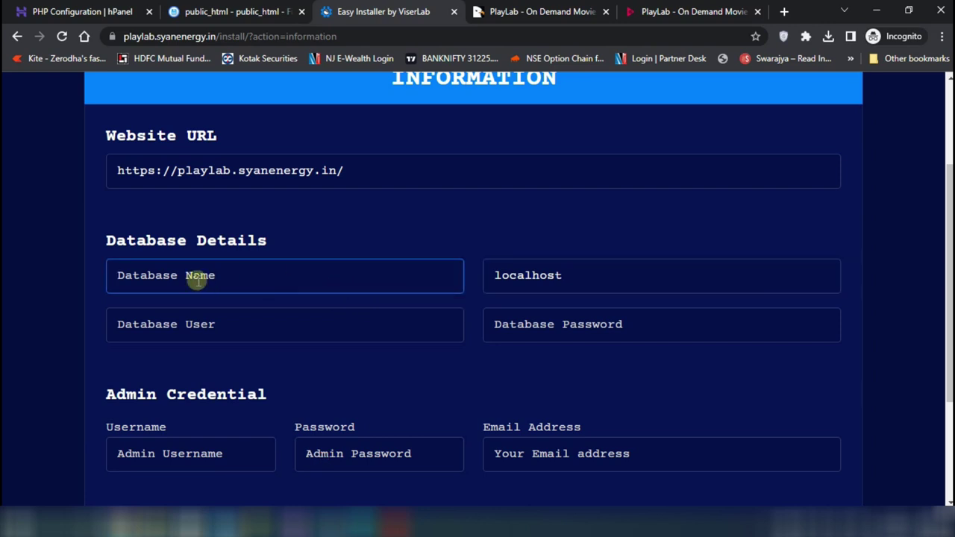
Create a MySQL database and user named playlab with a password in hPanel's database management
click(111, 11)
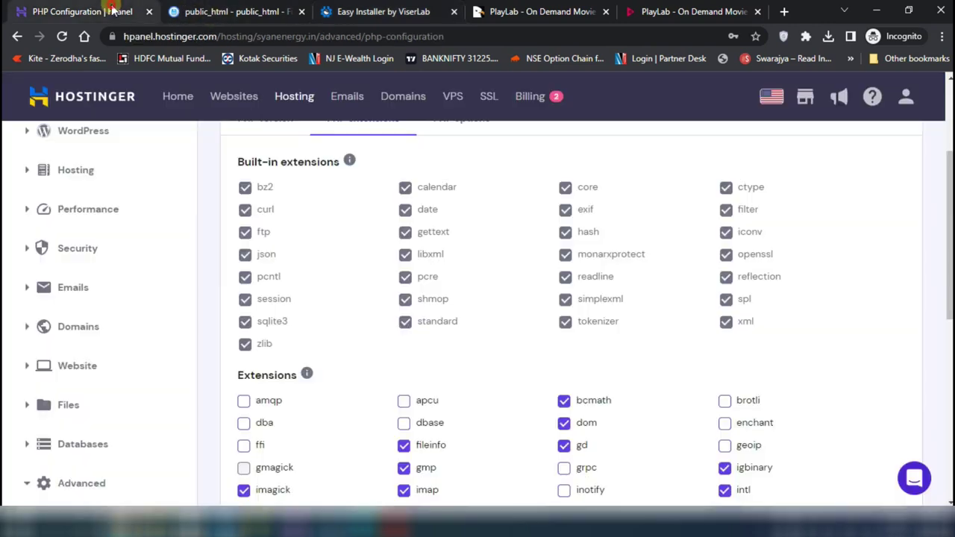
click(127, 450)
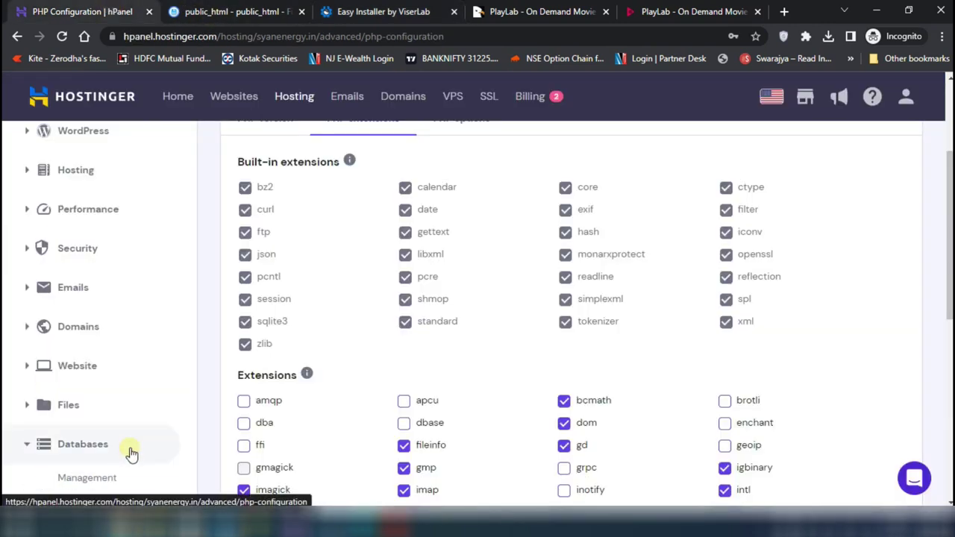
click(86, 478)
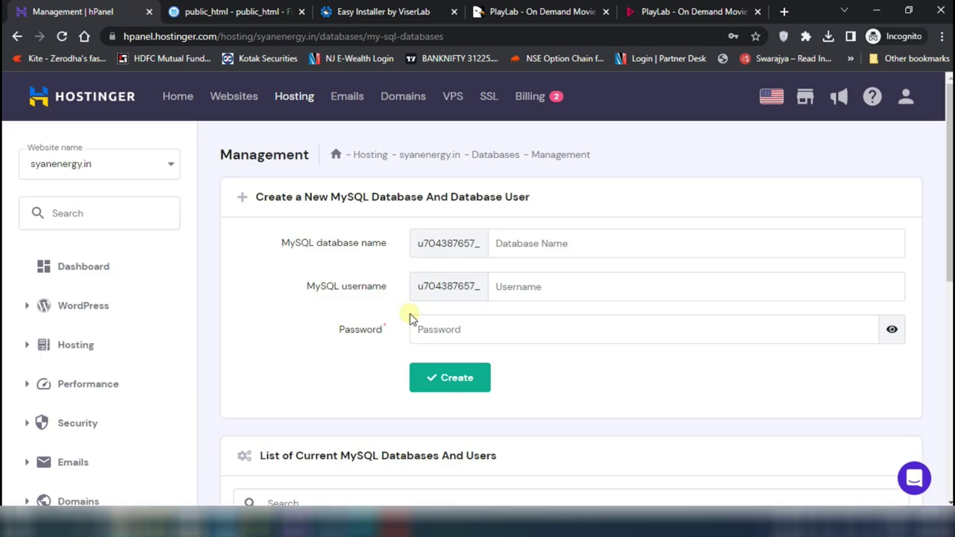
click(563, 238)
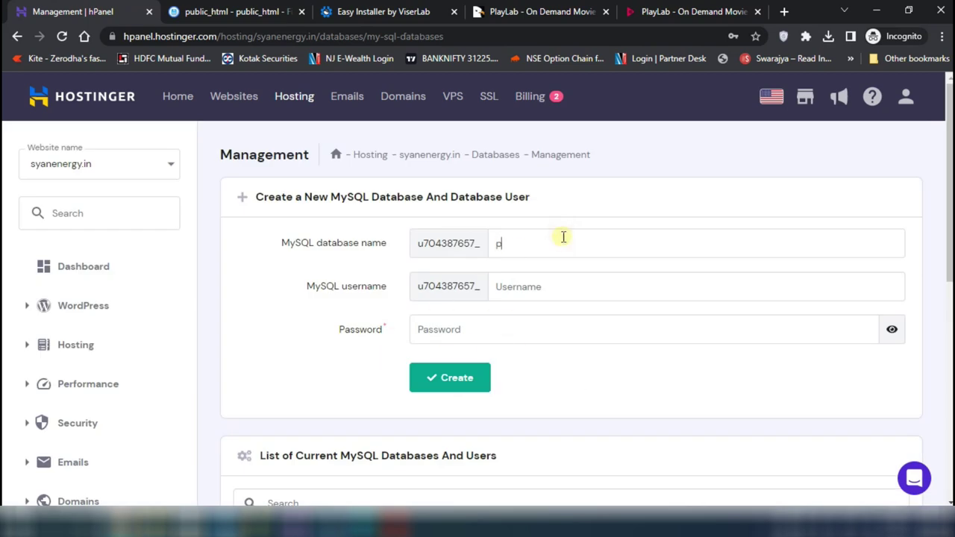
text(playlab)
click(524, 284)
text(playlab)
click(437, 330)
text(•••••••••)
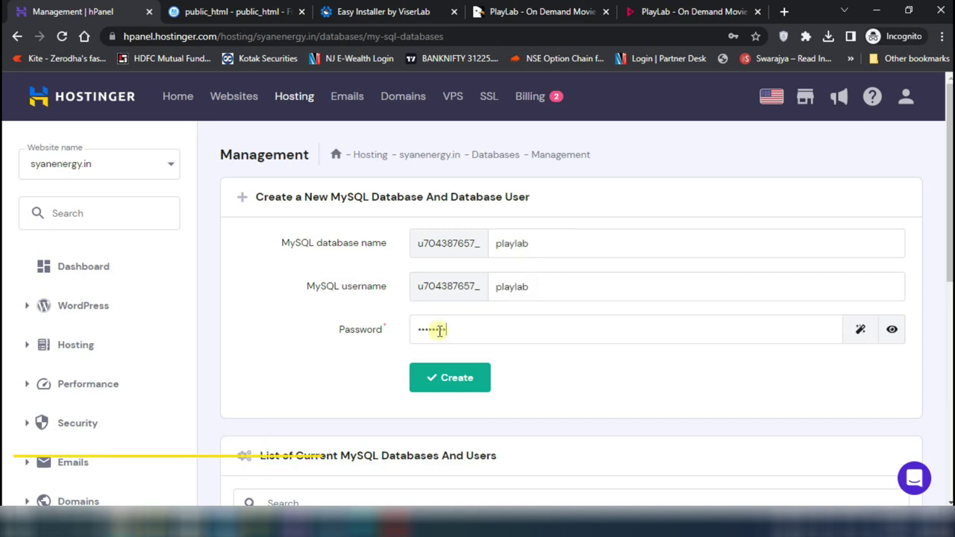
click(893, 329)
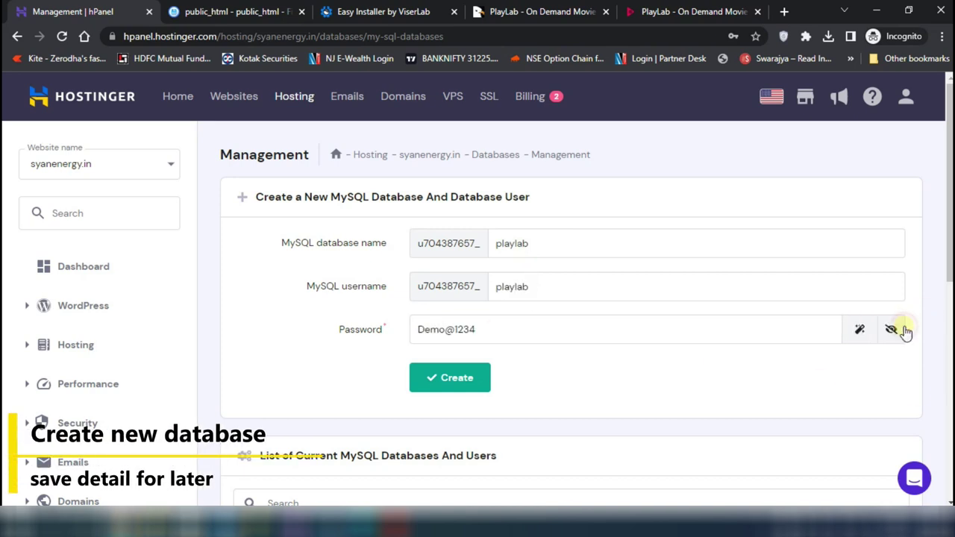
click(472, 379)
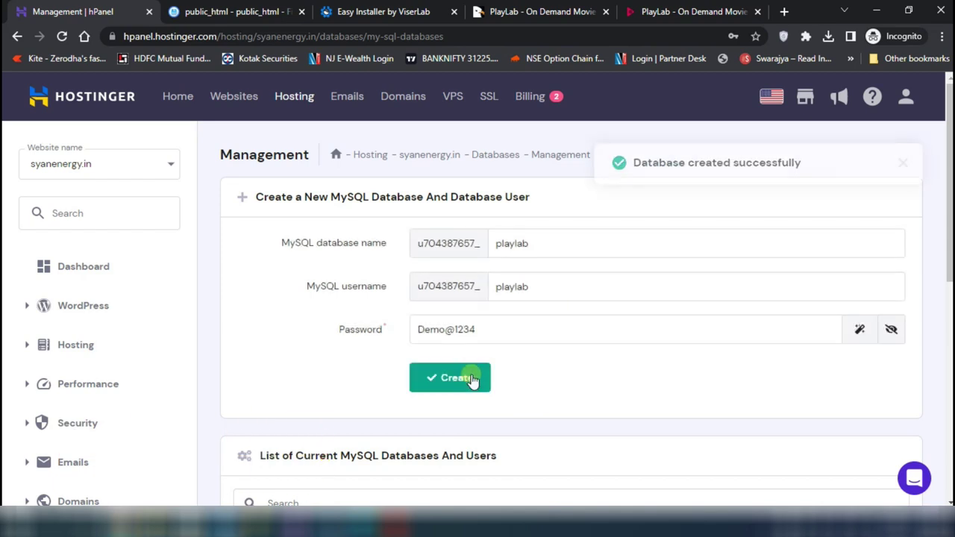
Copy the full playlab database name and go back to the installer form
scroll(567, 340, down, 1)
scroll(567, 340, down, 2)
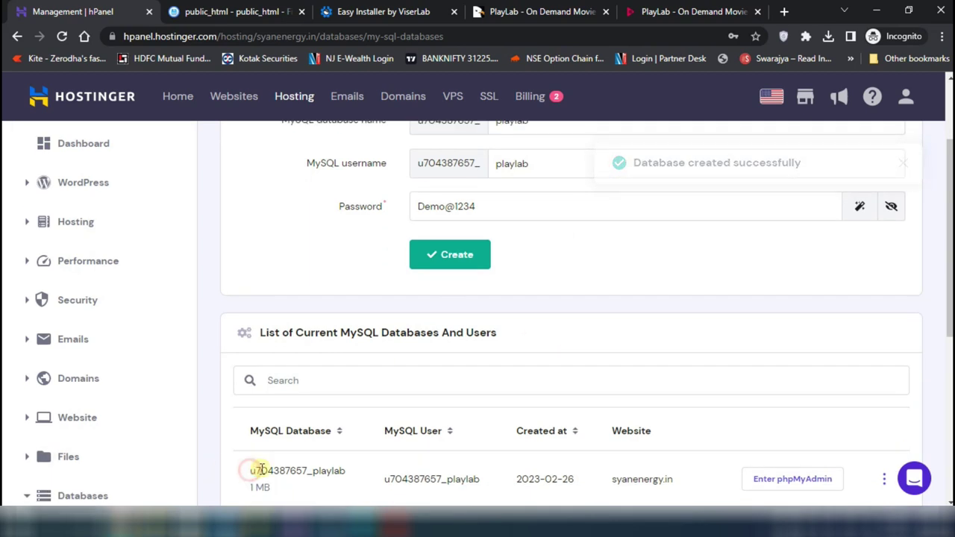
drag(251, 471, 354, 476)
key(ctrl+c)
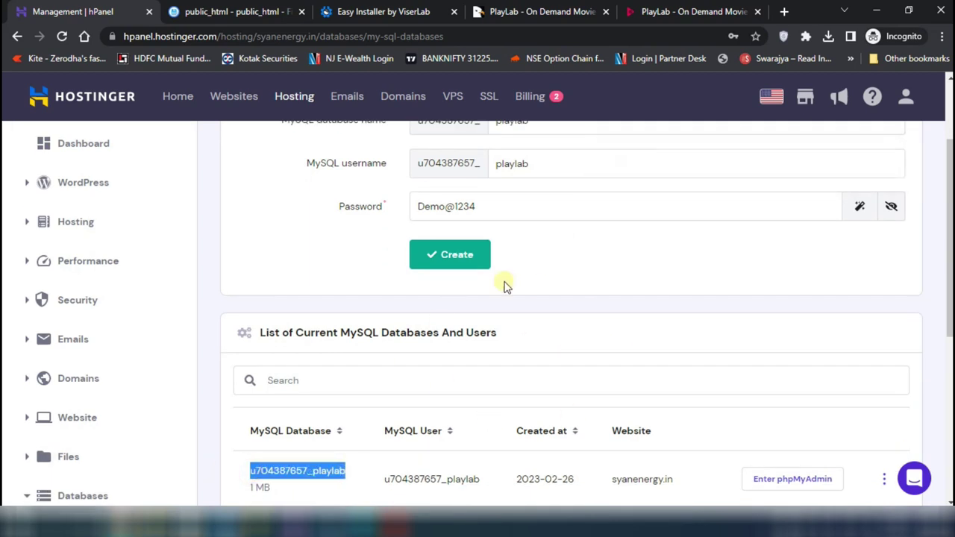
click(375, 13)
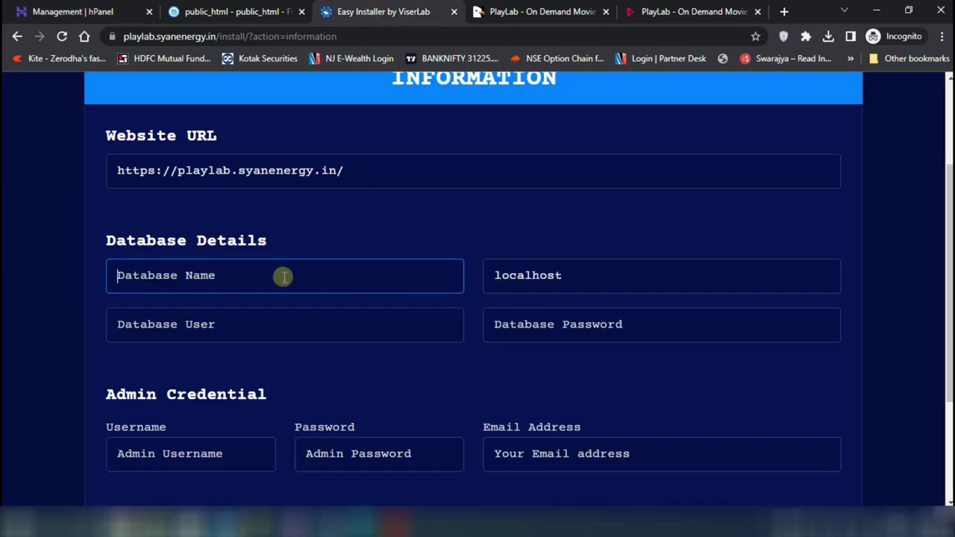
Fill in the database name and user with the copied playlab name, and enter the database password
key(ctrl+v)
click(182, 322)
key(ctrl+v)
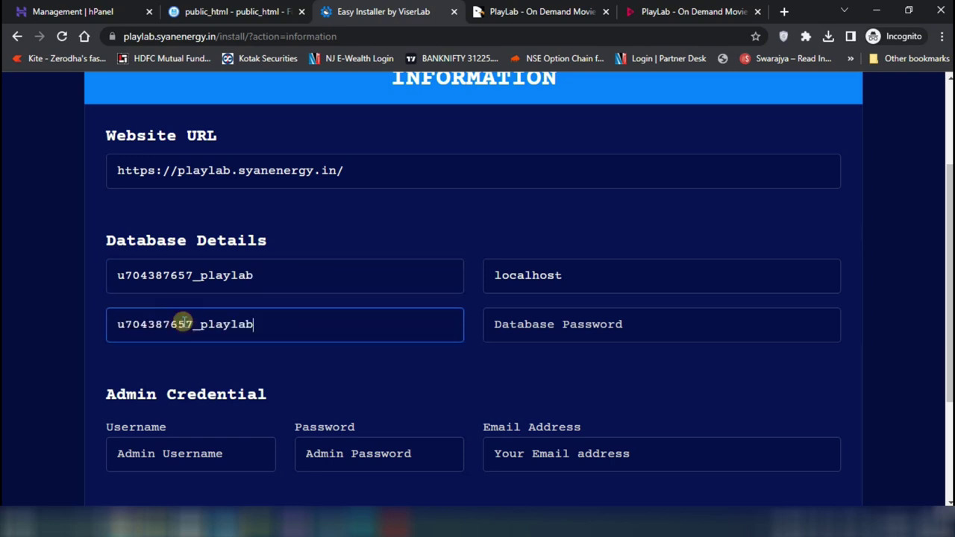
click(526, 322)
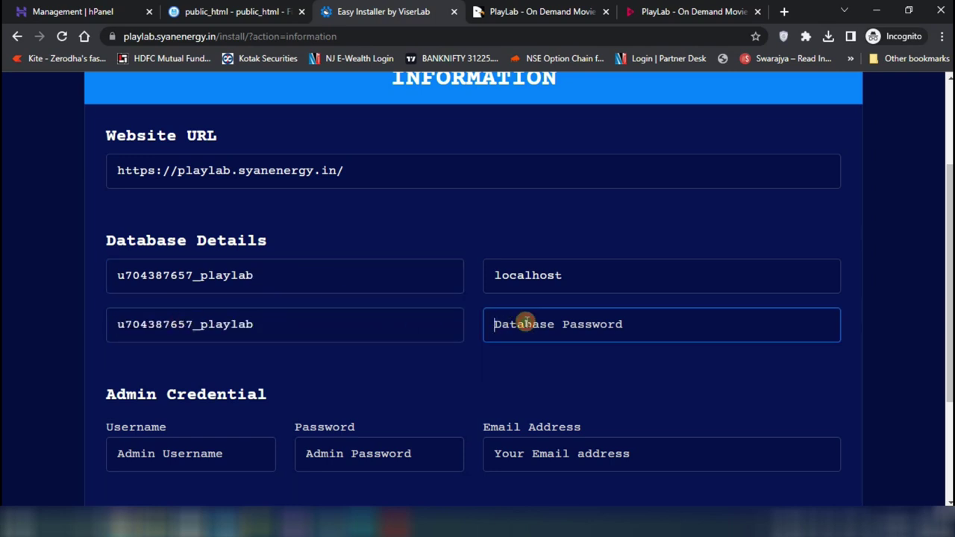
text(Demo@1234)
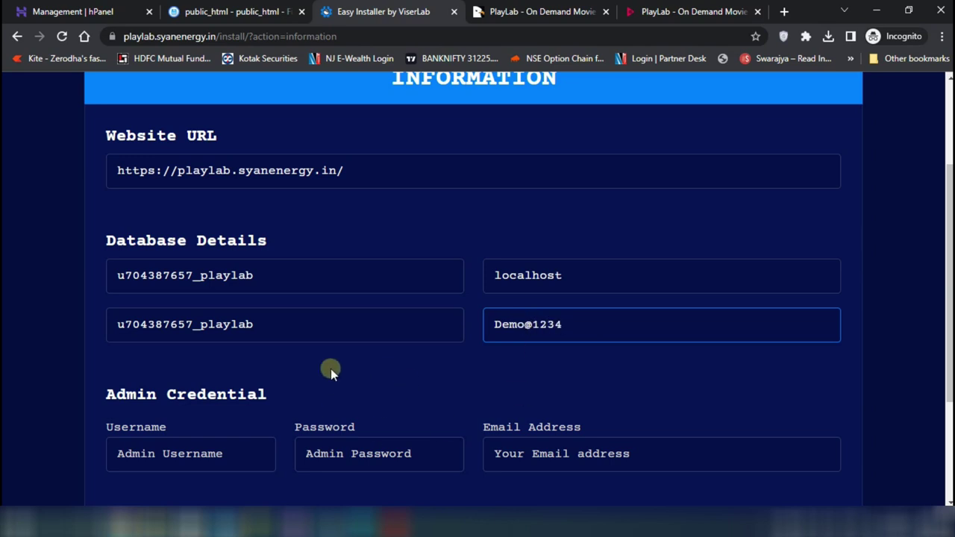
Enter the admin username, password and email, then start the installation
scroll(398, 397, down, 2)
click(168, 326)
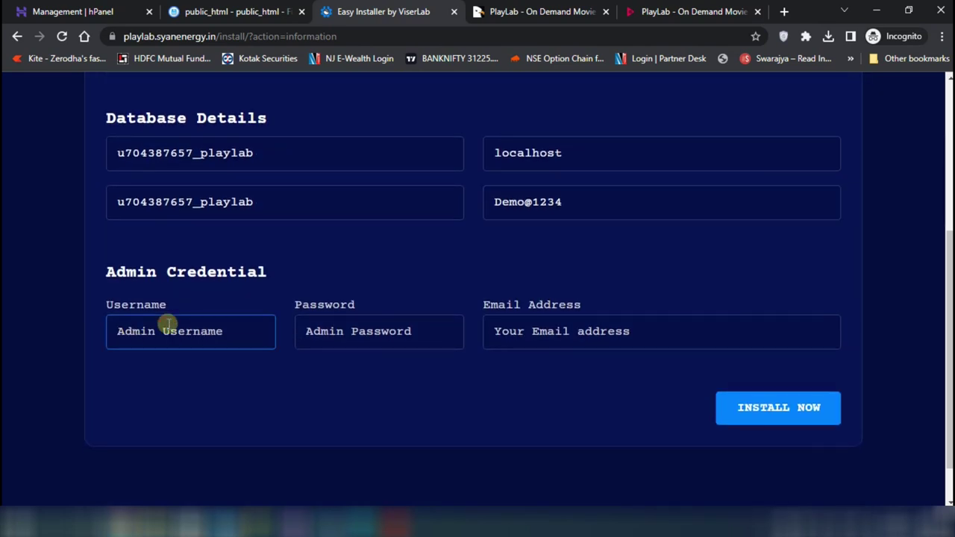
text(playlab12)
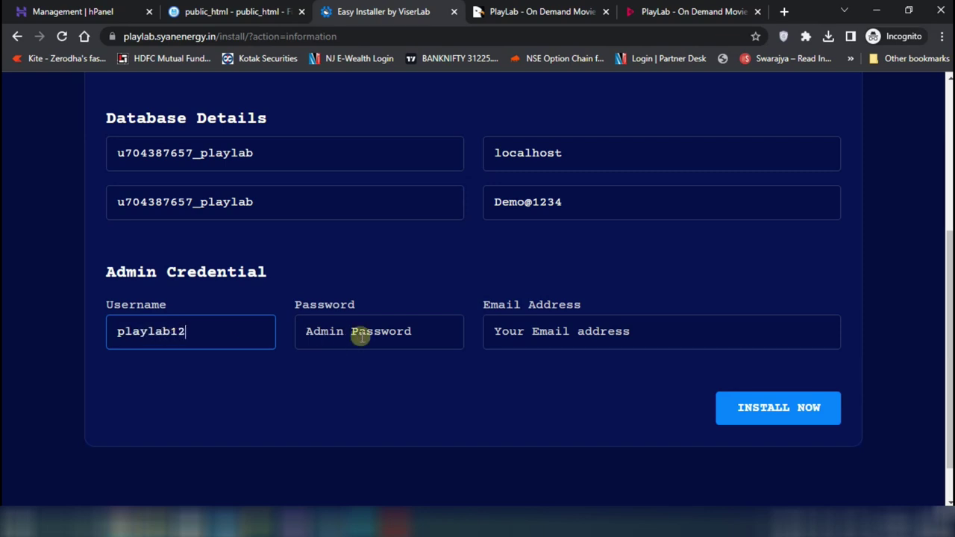
click(360, 335)
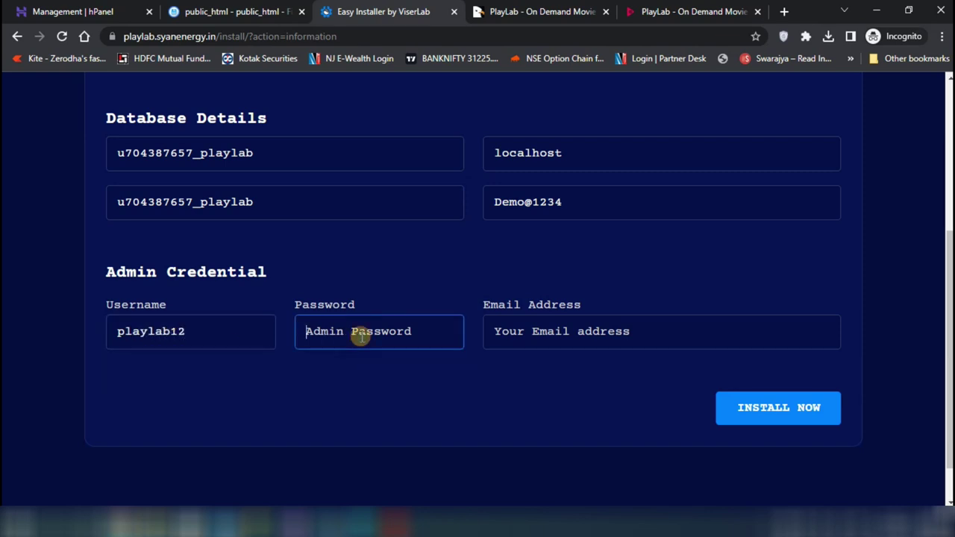
text(De)
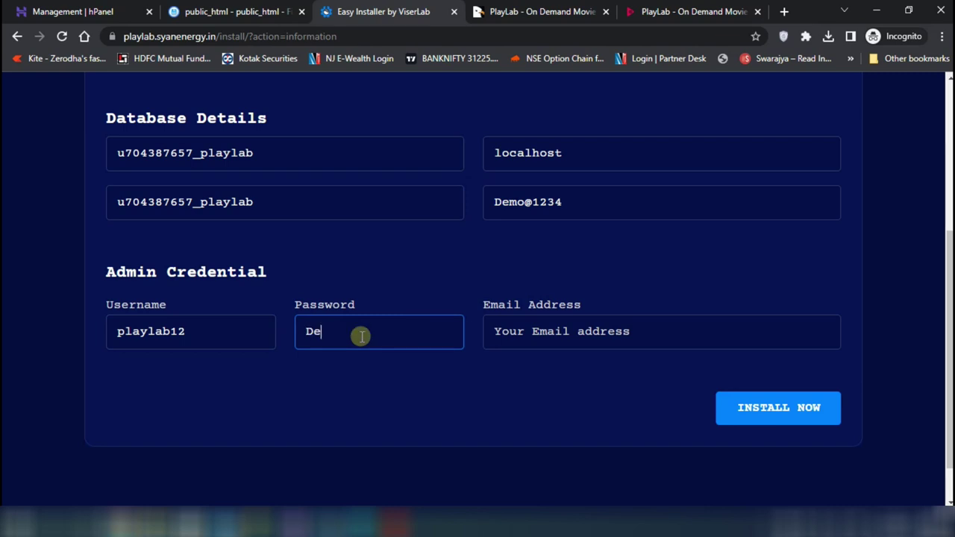
text(mo@1234)
click(552, 318)
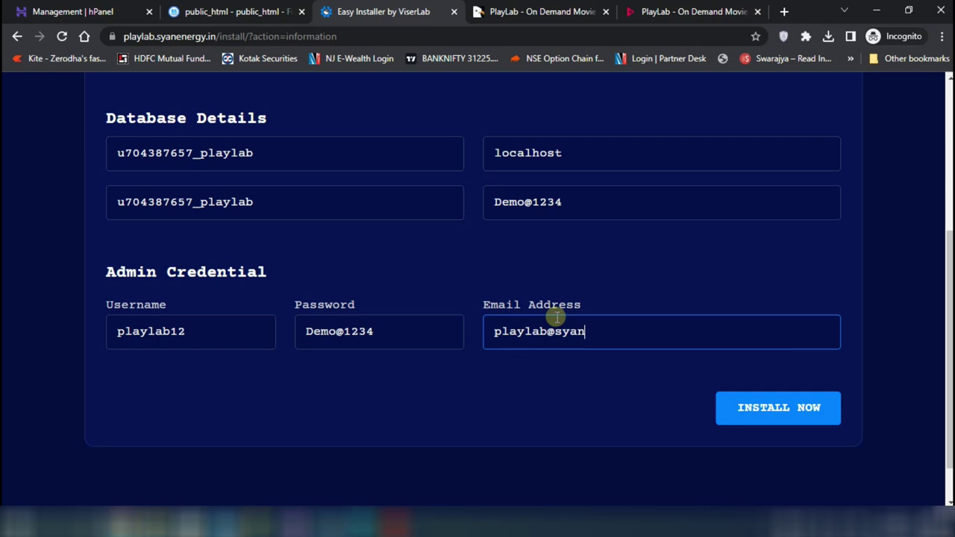
scroll(574, 385, up, 3)
scroll(575, 385, down, 1)
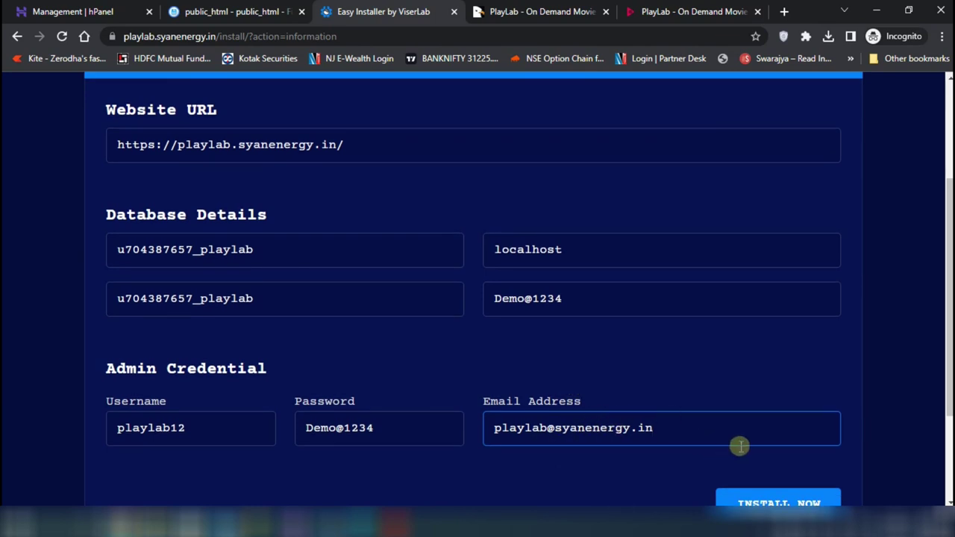
scroll(739, 446, down, 1)
click(779, 446)
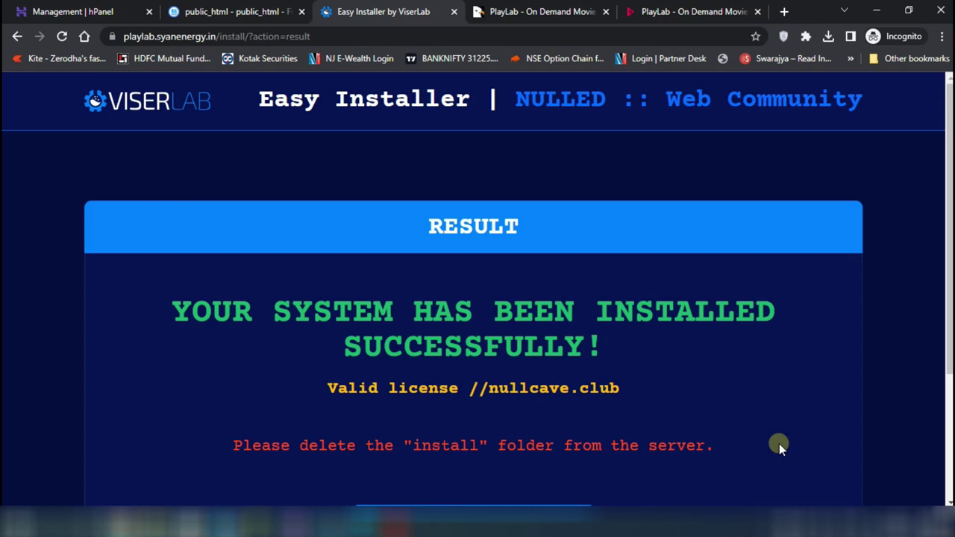
Go to the installed PlayLab website, allow its cookies and scroll through the homepage
scroll(779, 443, down, 3)
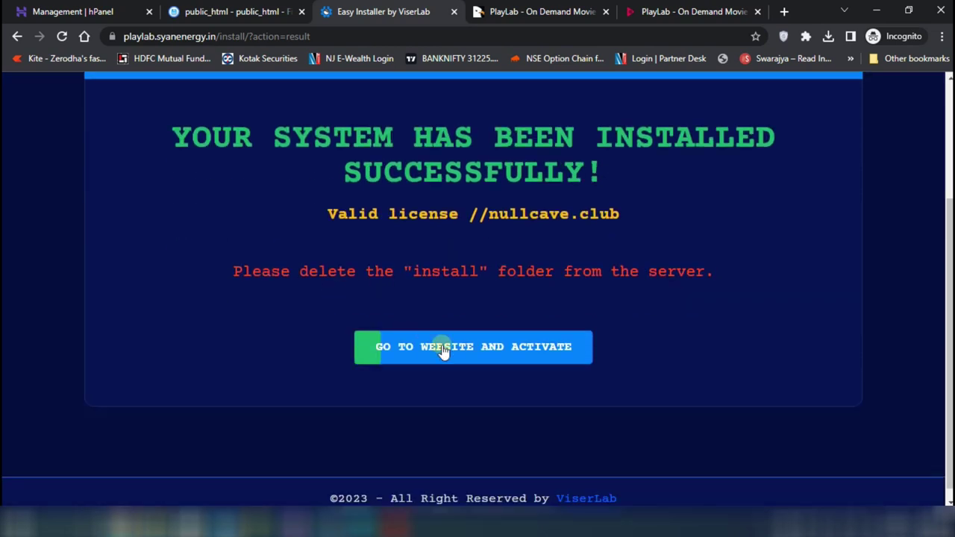
click(499, 361)
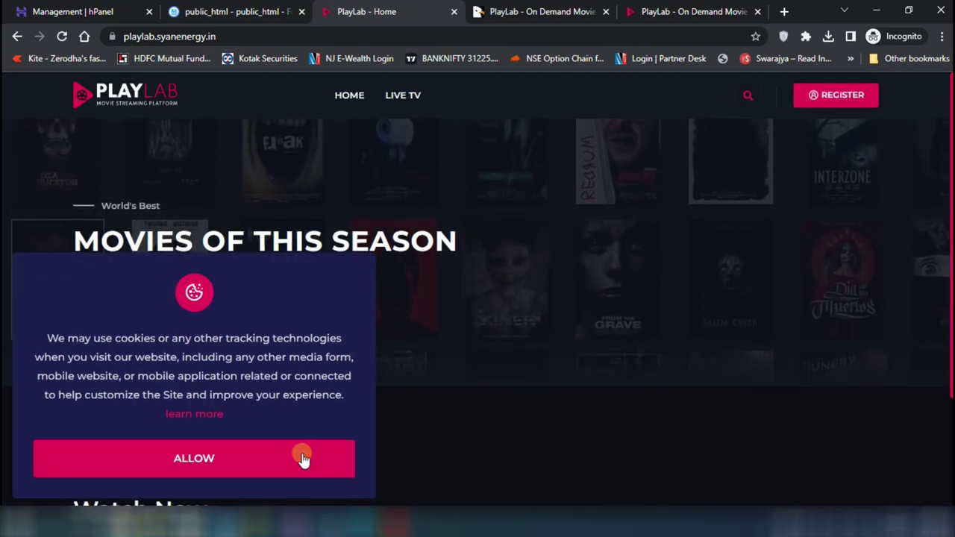
click(302, 458)
scroll(639, 327, down, 3)
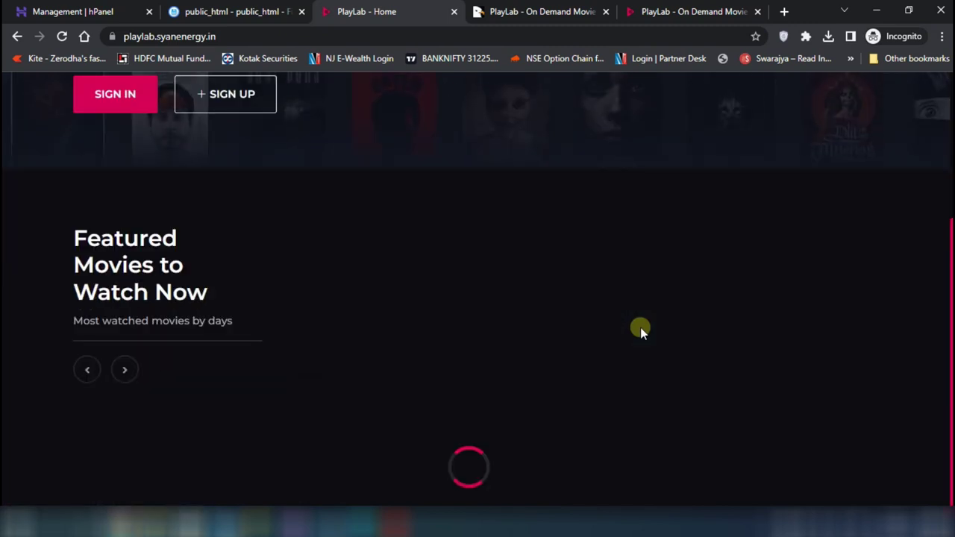
scroll(640, 328, down, 8)
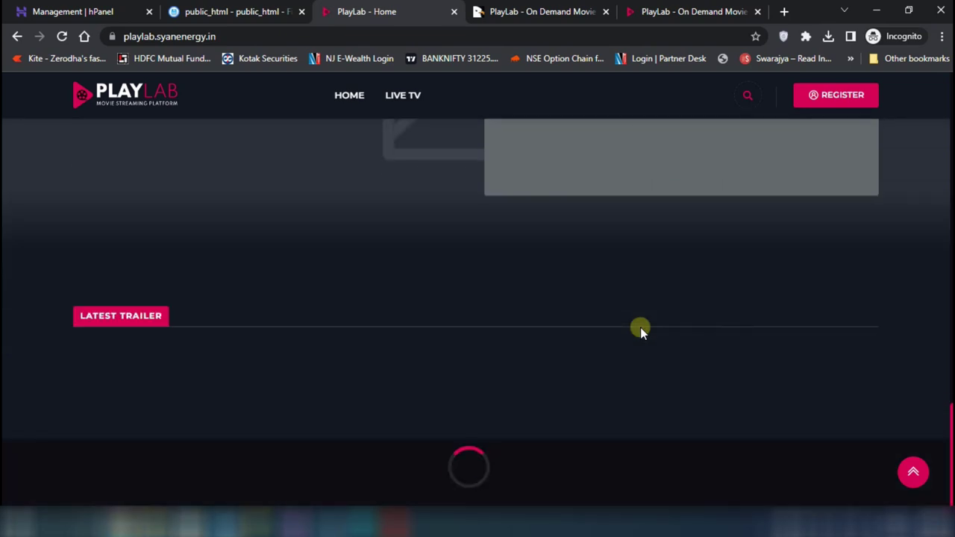
scroll(640, 327, up, 10)
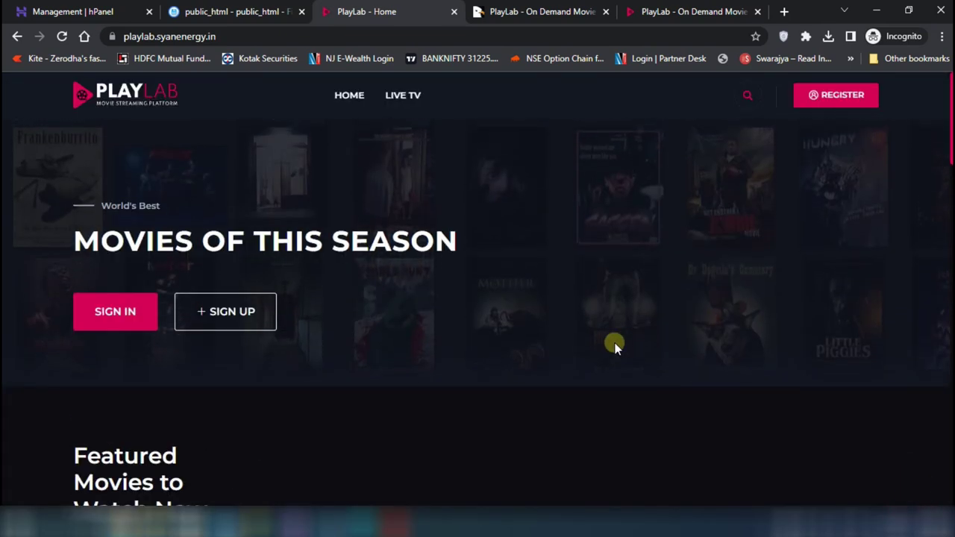
Load playlab.syanenergy.in/admin and log in with the admin username and password
click(313, 36)
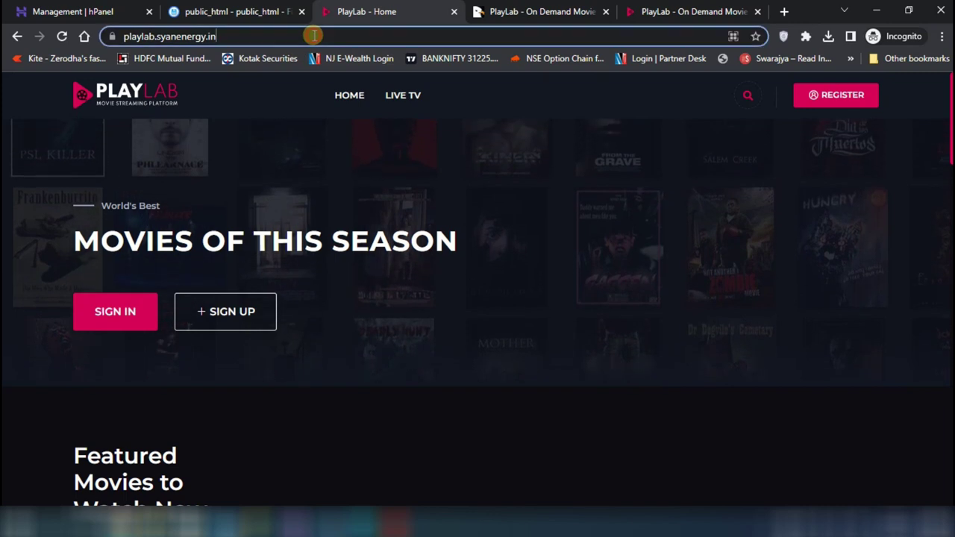
click(313, 36)
text(/a)
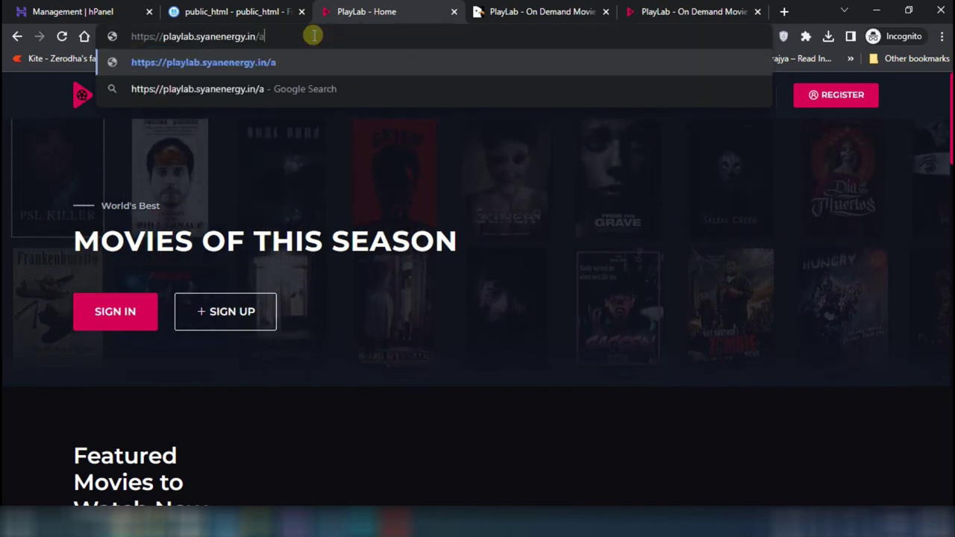
text(dmin)
key(Return)
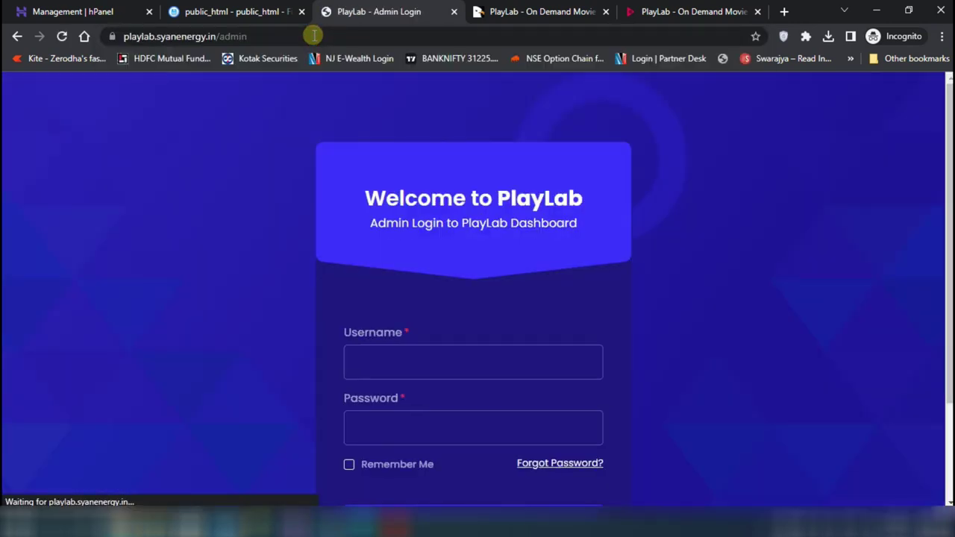
scroll(394, 253, down, 2)
text(playlab12)
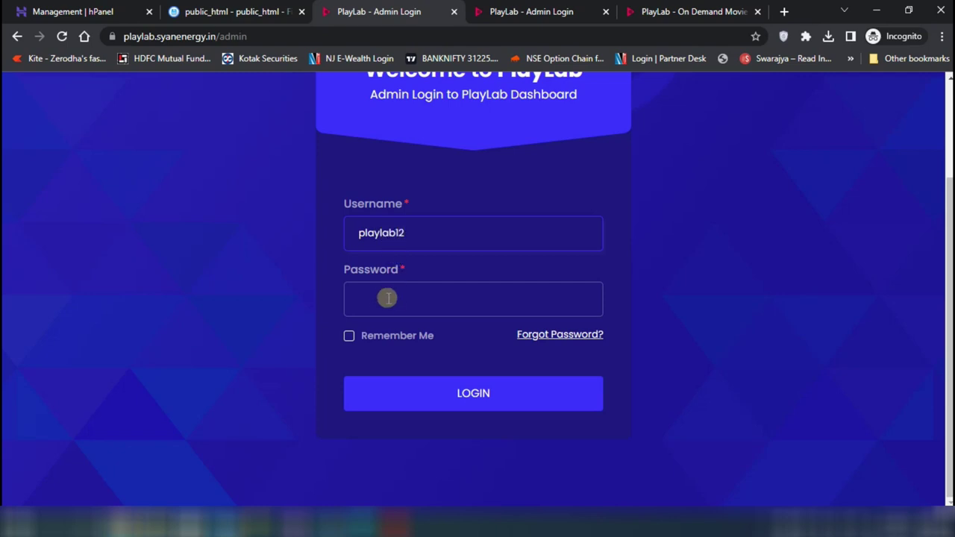
click(384, 300)
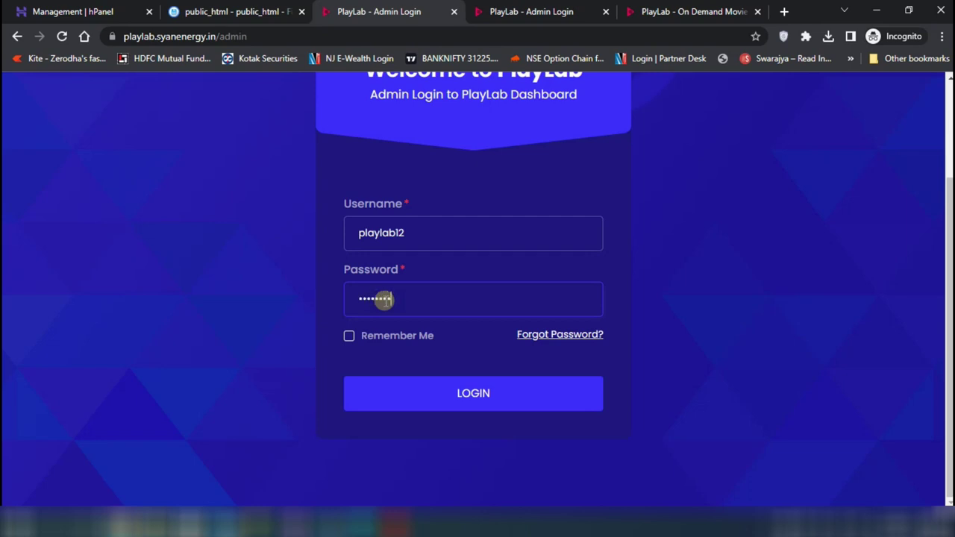
click(489, 394)
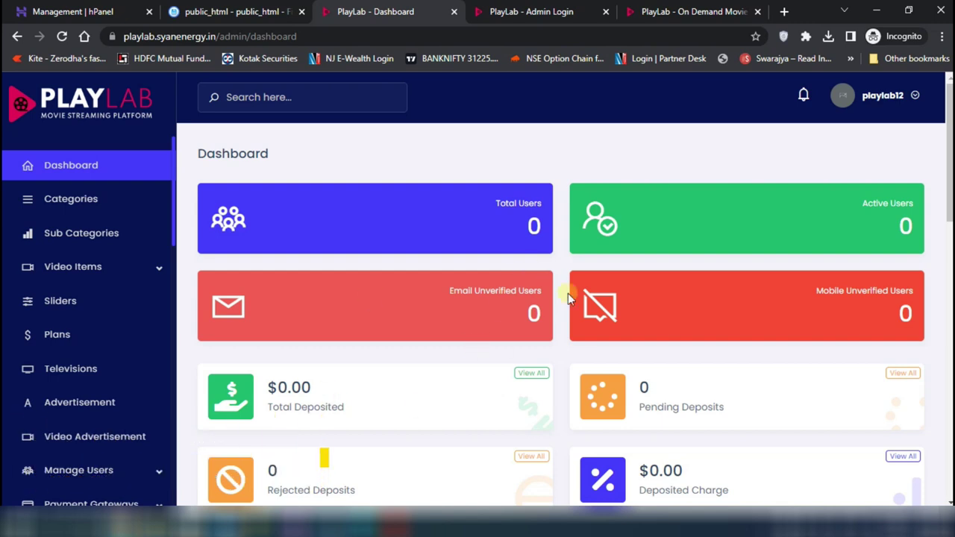
scroll(568, 296, down, 8)
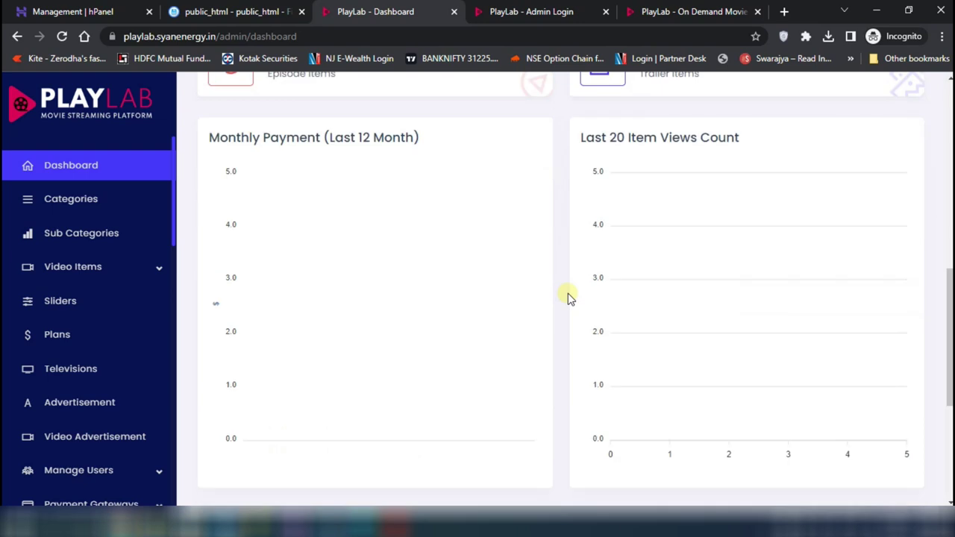
scroll(567, 296, down, 3)
scroll(567, 296, up, 10)
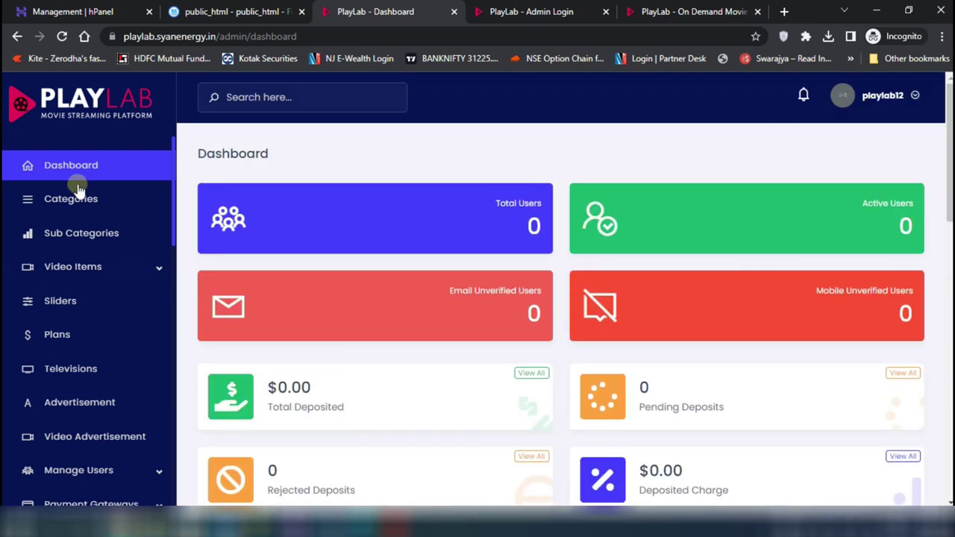
Check the empty Categories, Sub Categories and Video Items lists, ending back on Categories
click(84, 214)
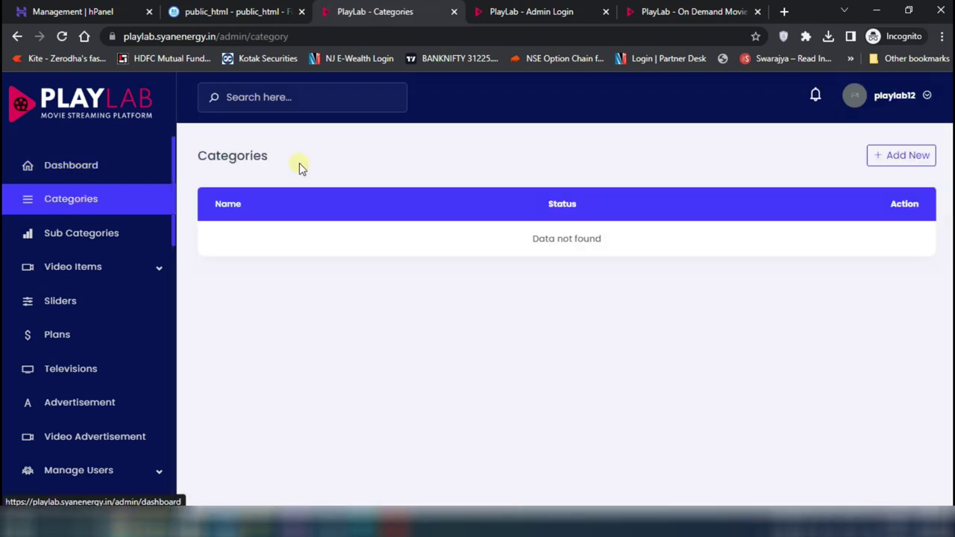
click(119, 235)
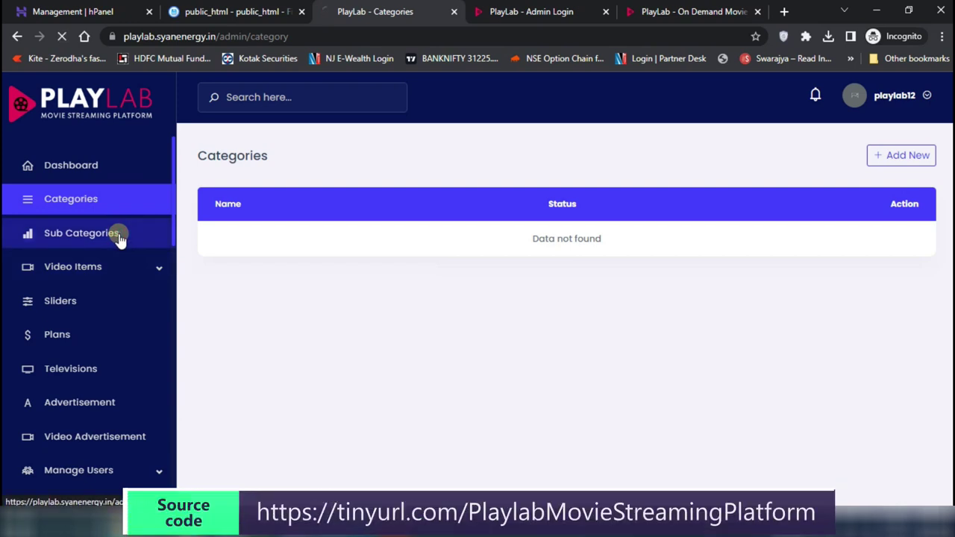
click(112, 266)
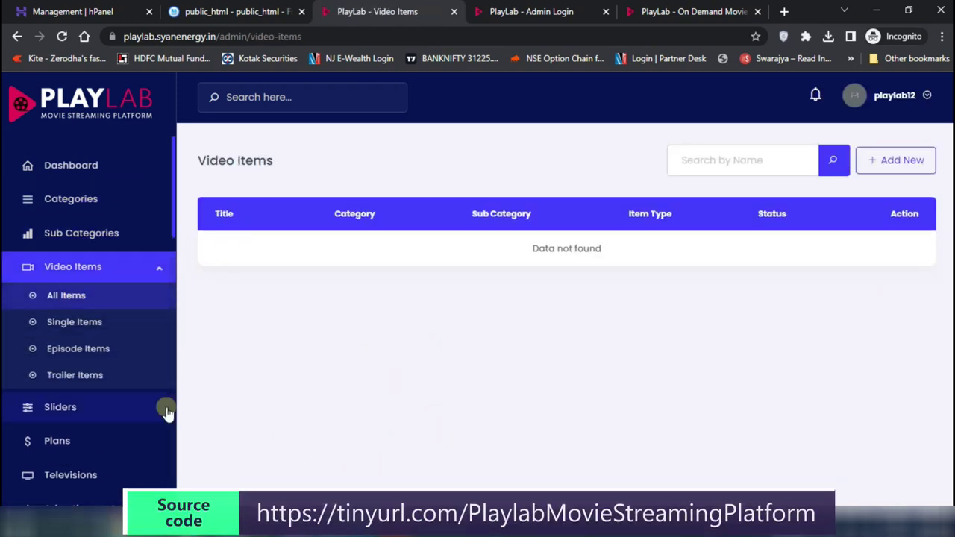
scroll(168, 412, down, 4)
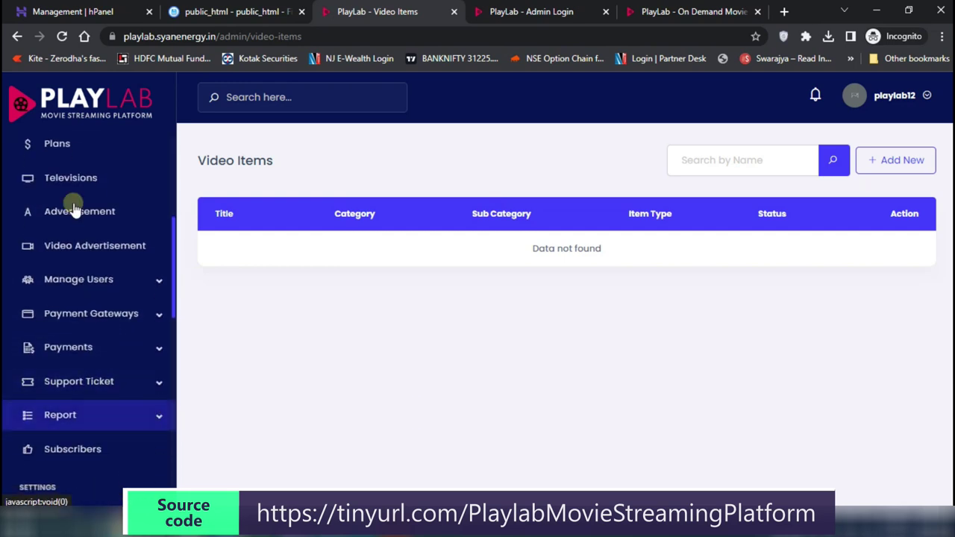
scroll(119, 447, down, 5)
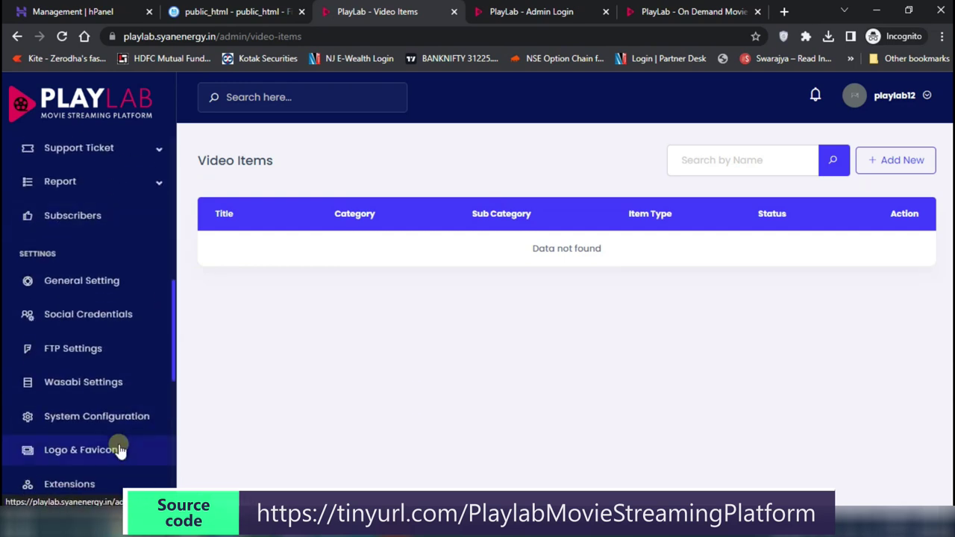
scroll(120, 448, down, 4)
scroll(120, 448, up, 8)
scroll(119, 446, up, 4)
click(82, 167)
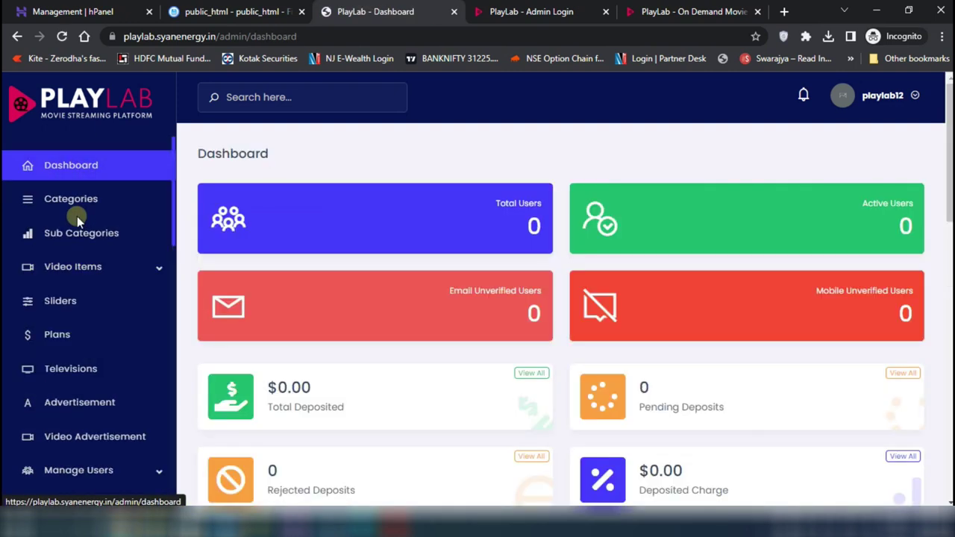
click(82, 206)
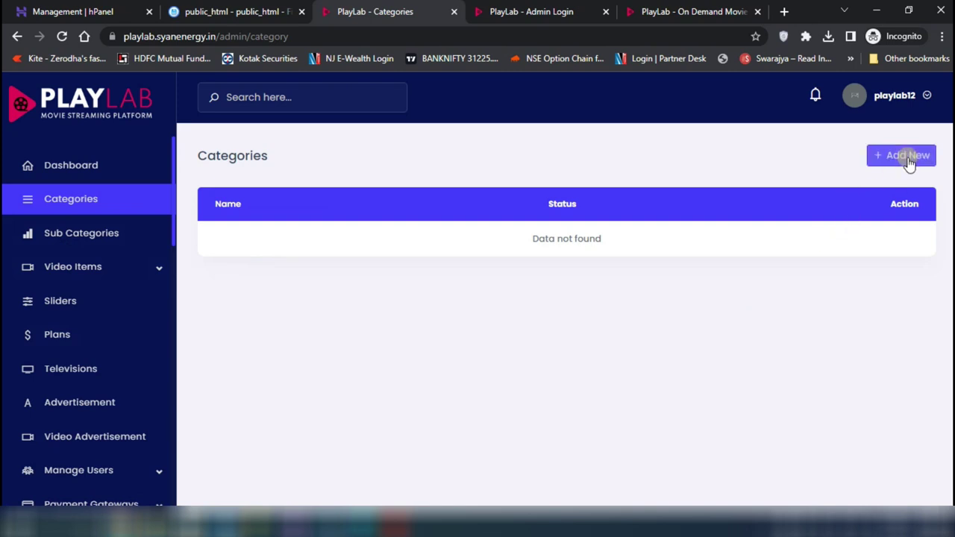
Add a new category named Movies
click(904, 159)
text(Movies)
click(434, 242)
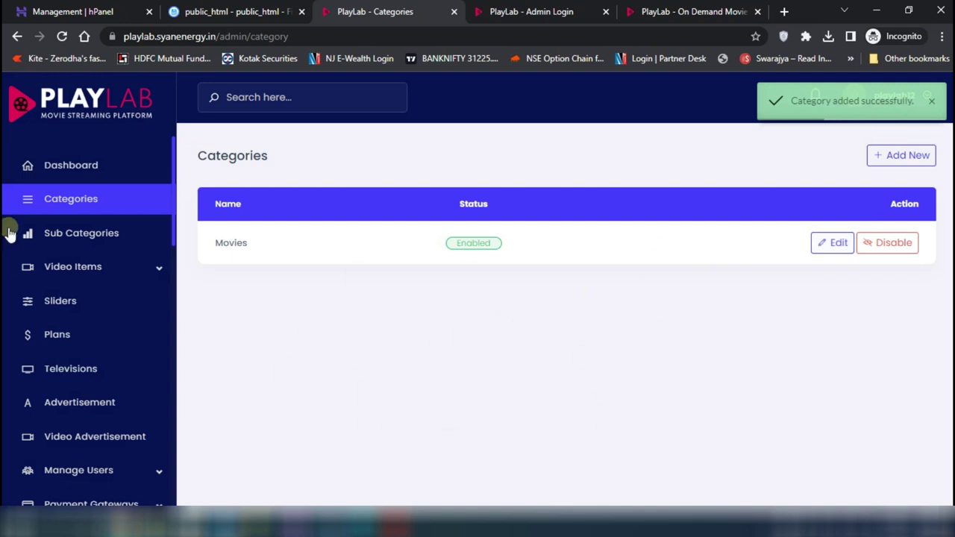
Add a spiderman sub category under Movies, then open the All Items video list
click(74, 248)
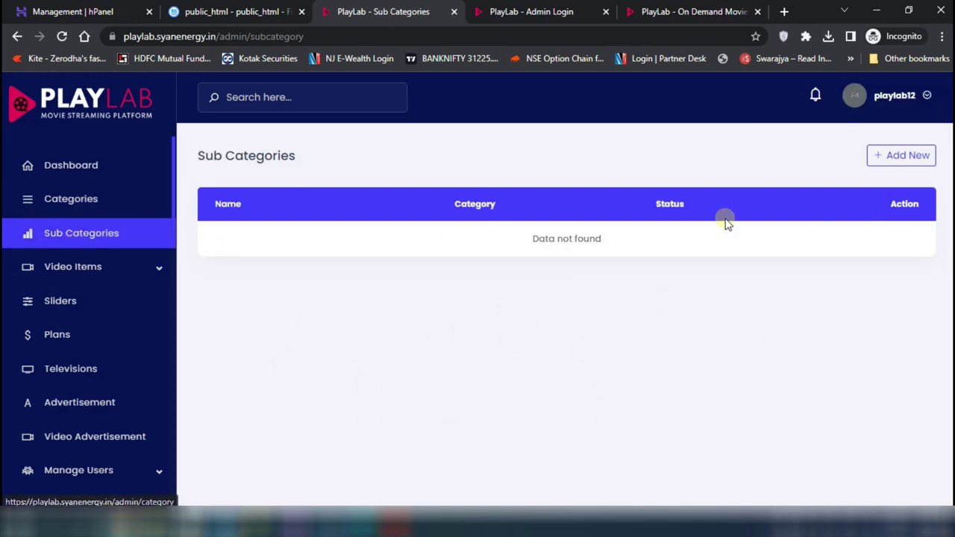
click(909, 160)
text(spiderman)
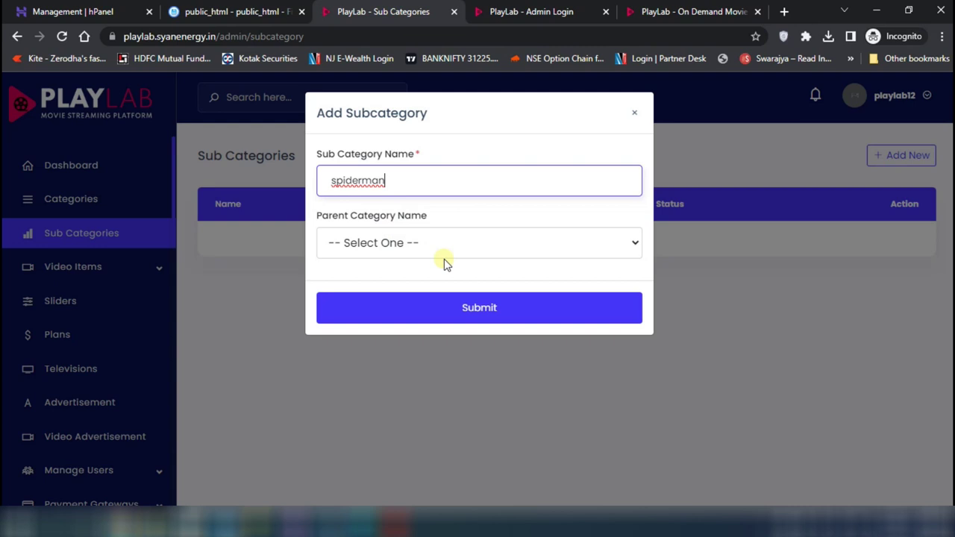
click(493, 245)
click(335, 288)
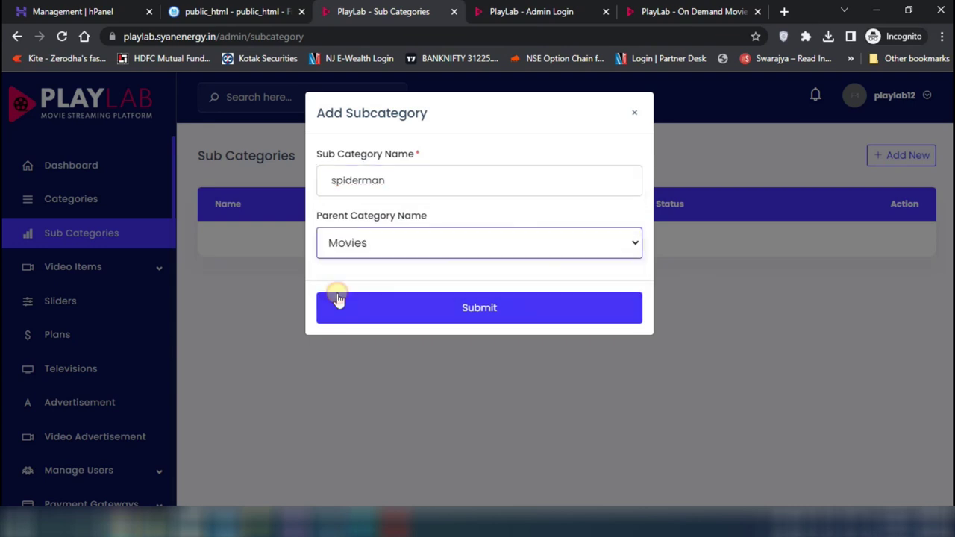
click(423, 320)
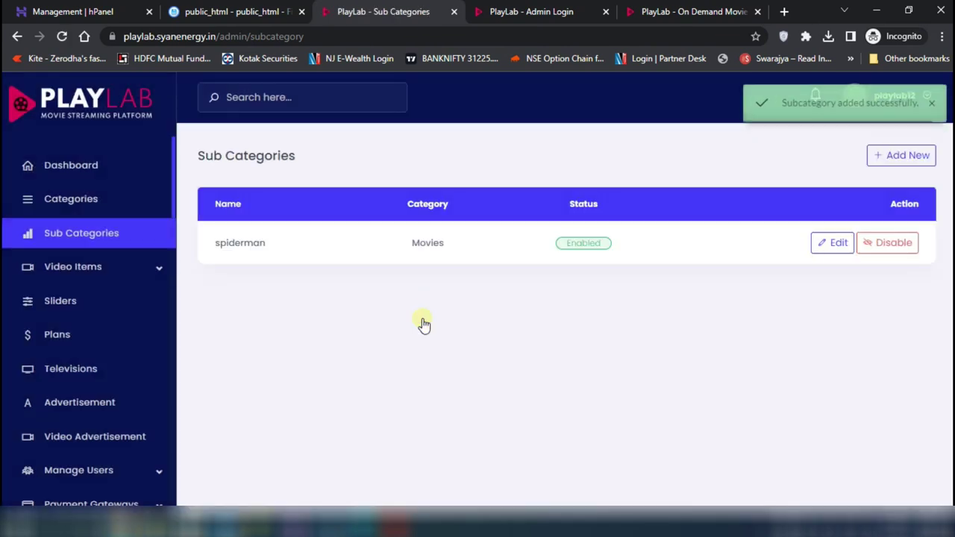
click(91, 273)
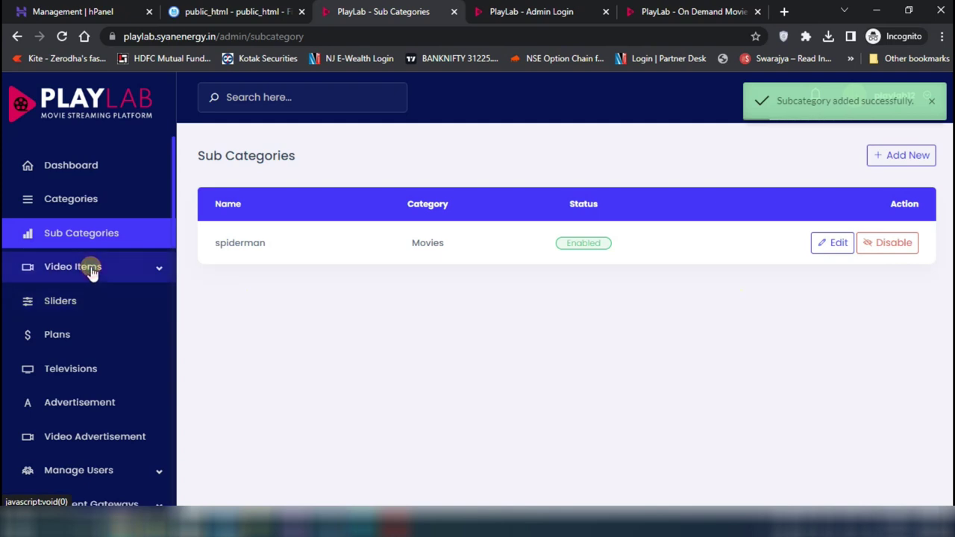
click(65, 296)
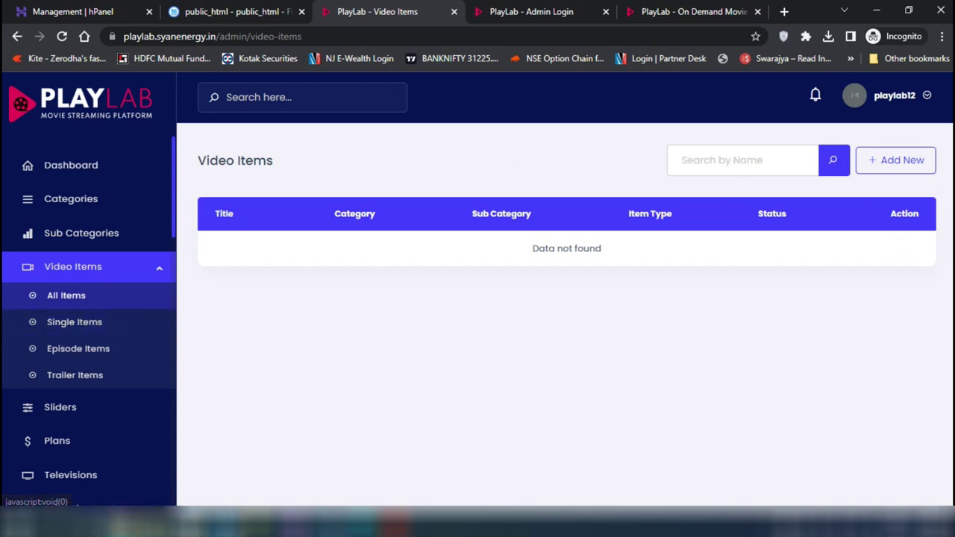
Start a new video item titled spiderman with version set to Free
click(901, 161)
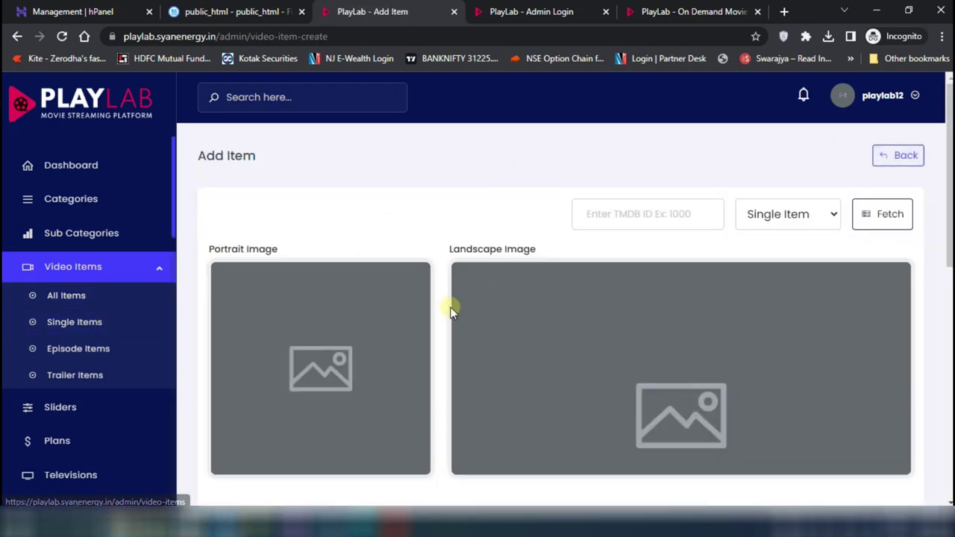
scroll(463, 227, down, 1)
scroll(462, 226, down, 1)
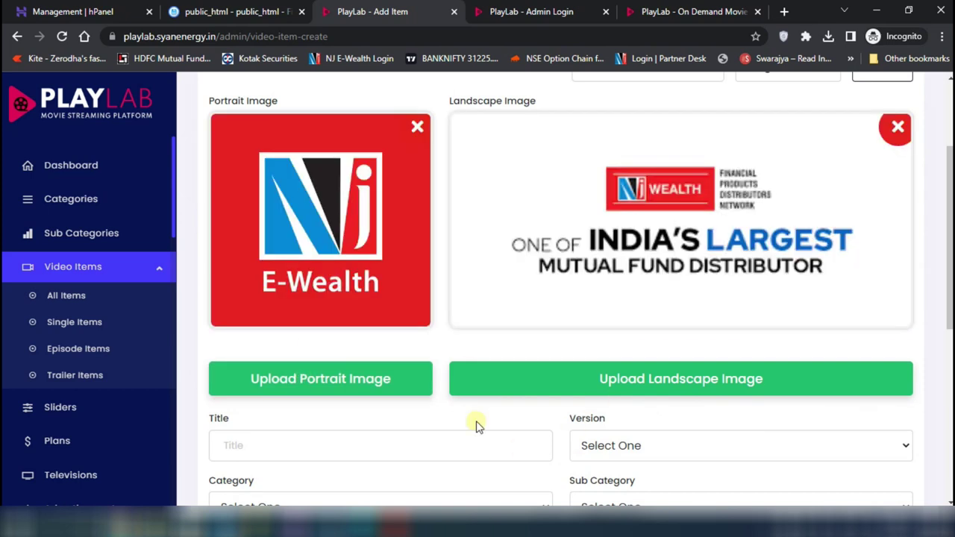
scroll(481, 405, down, 4)
click(276, 159)
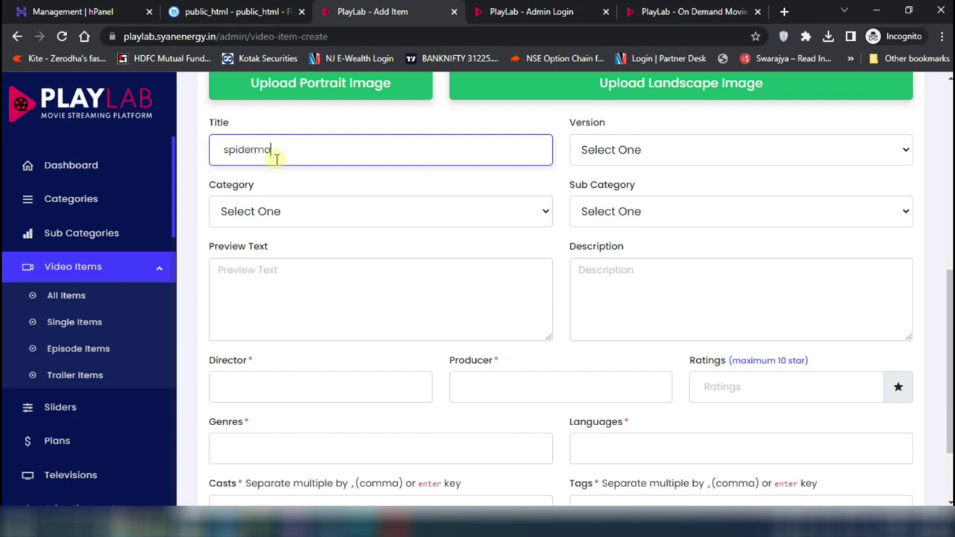
click(666, 155)
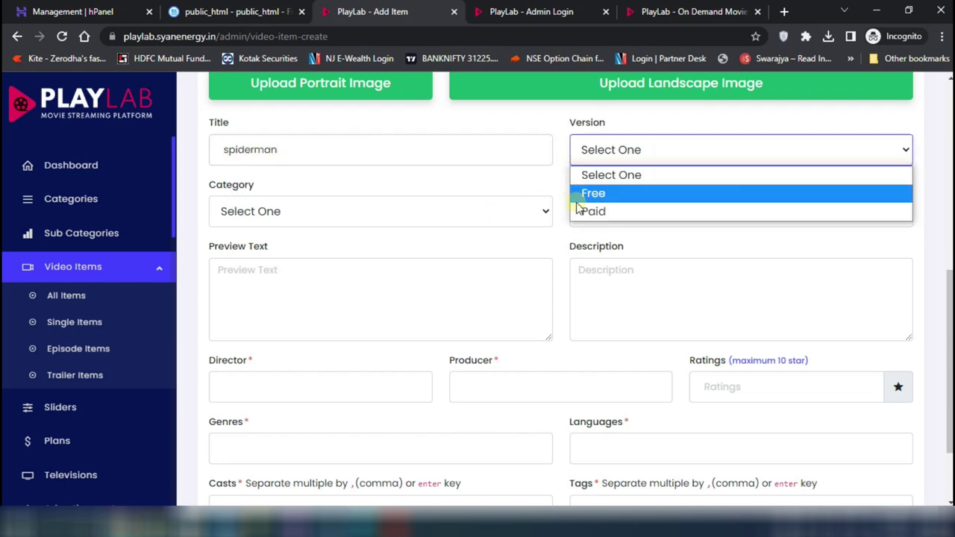
click(616, 196)
Set category Movies, sub category spiderman, and fill in spiderman preview text and description
click(266, 213)
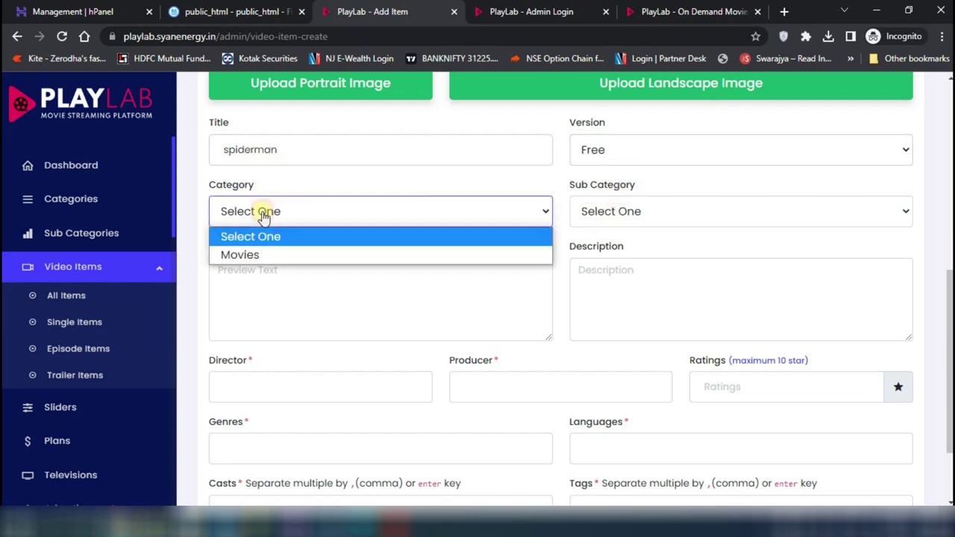
click(279, 254)
click(685, 206)
click(629, 254)
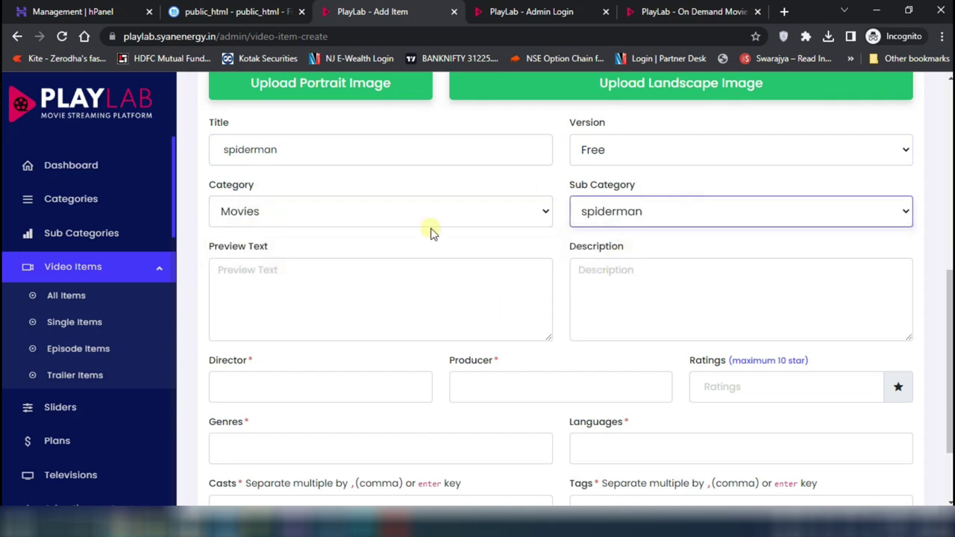
click(248, 299)
text(s)
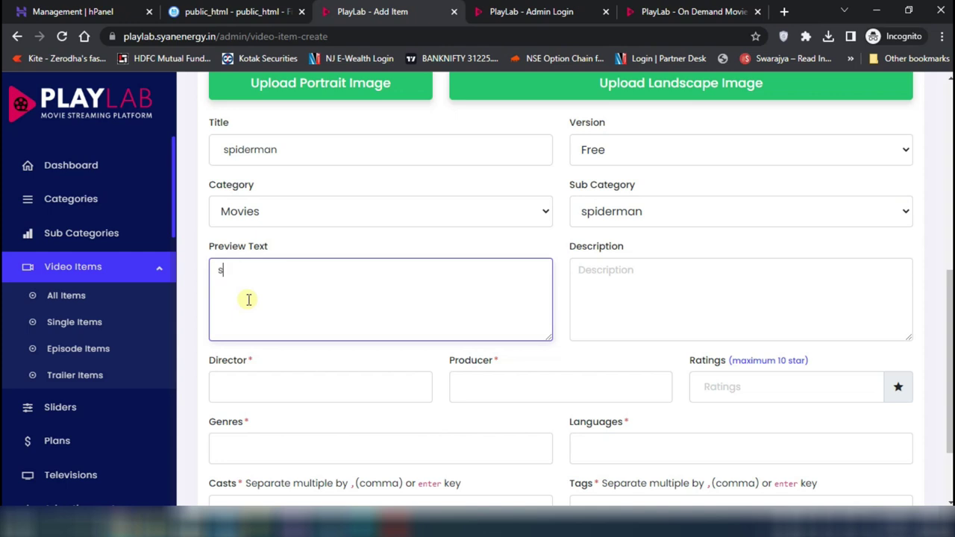
text(piderman t)
click(704, 276)
text(spid)
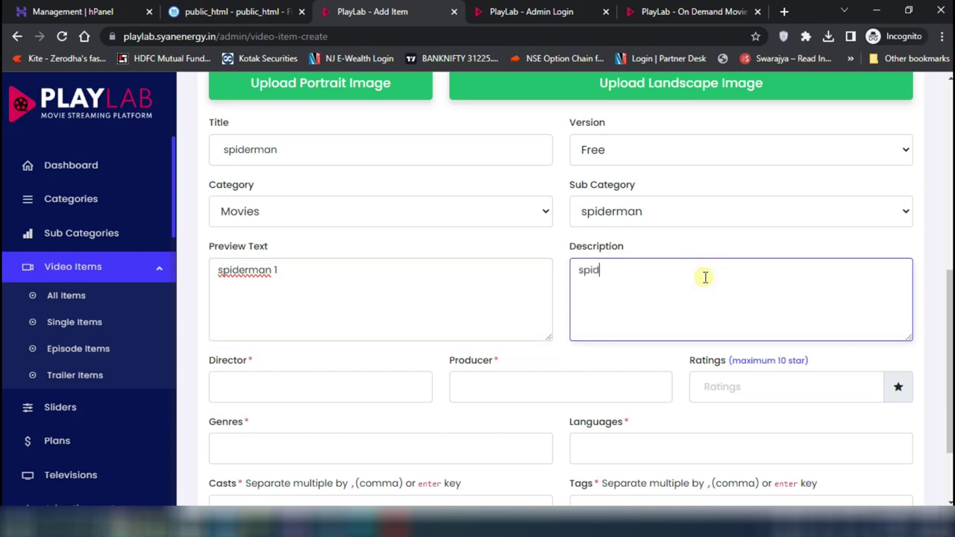
text(erman sony entertainment picture)
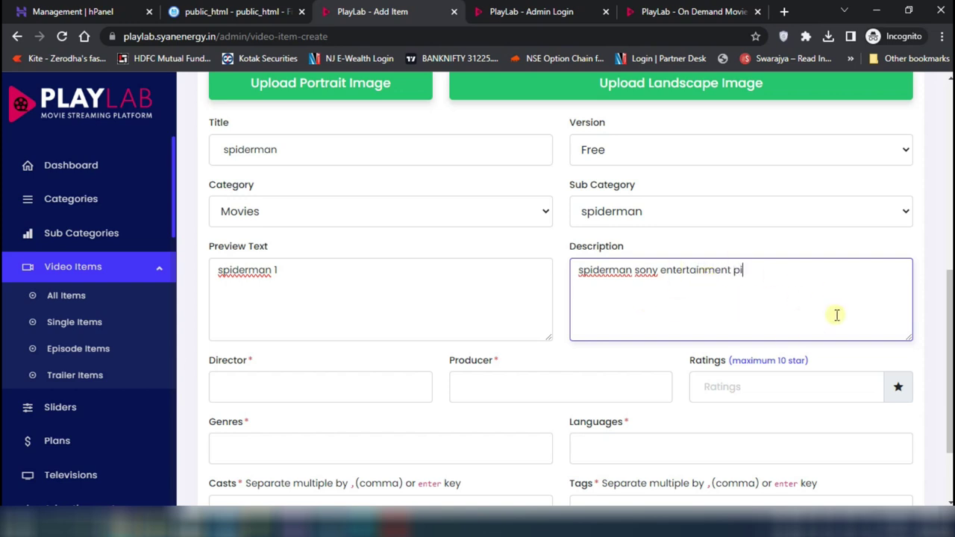
Fill in the director and producer fields and a rating of 8
click(325, 393)
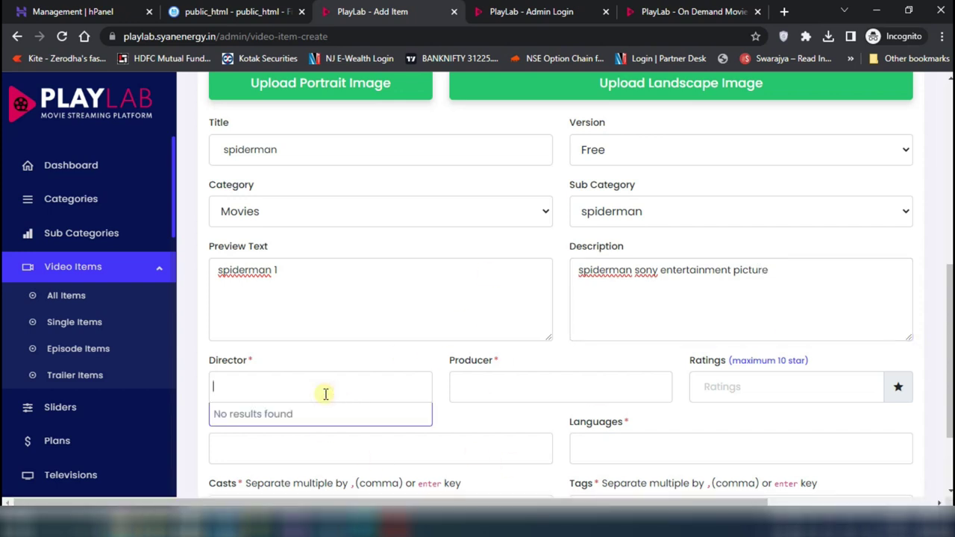
text(sony)
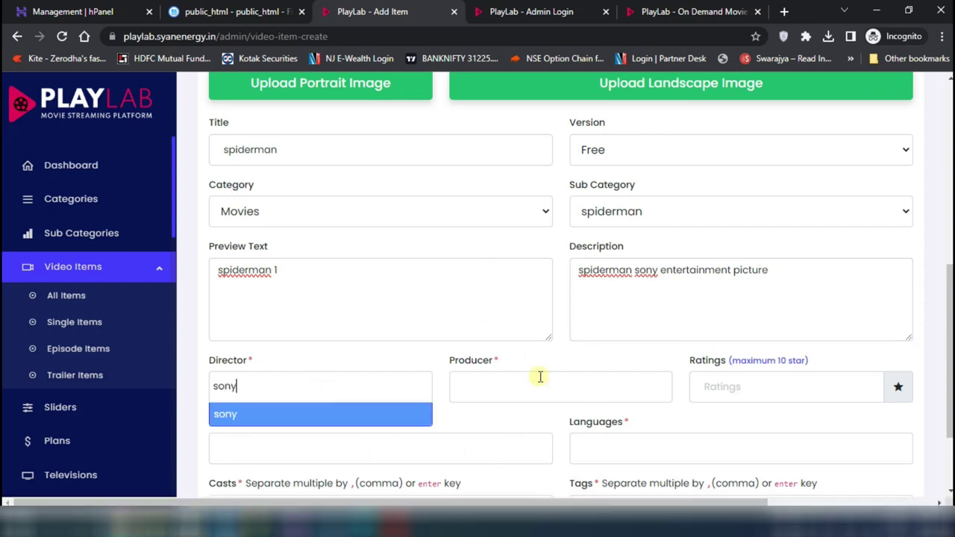
click(540, 377)
text(sony)
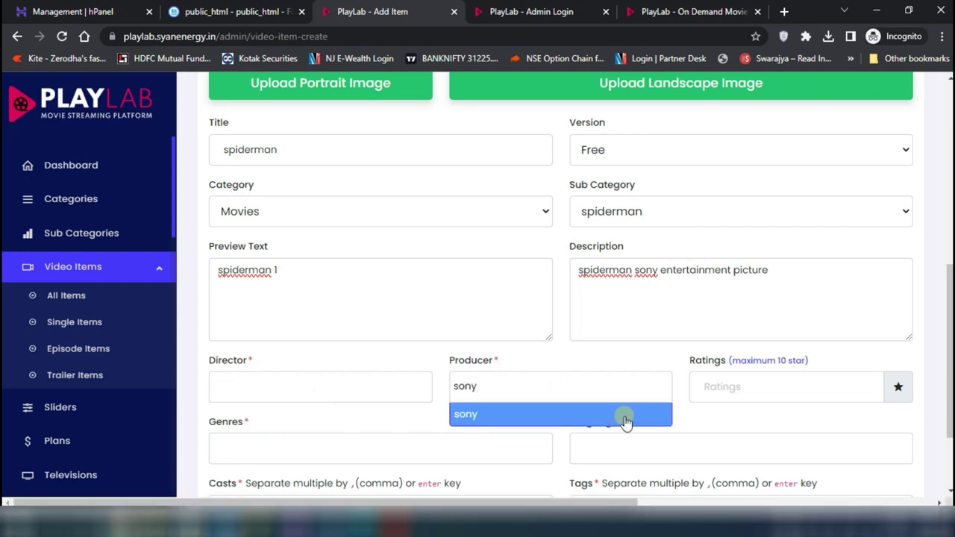
click(739, 396)
text(8.)
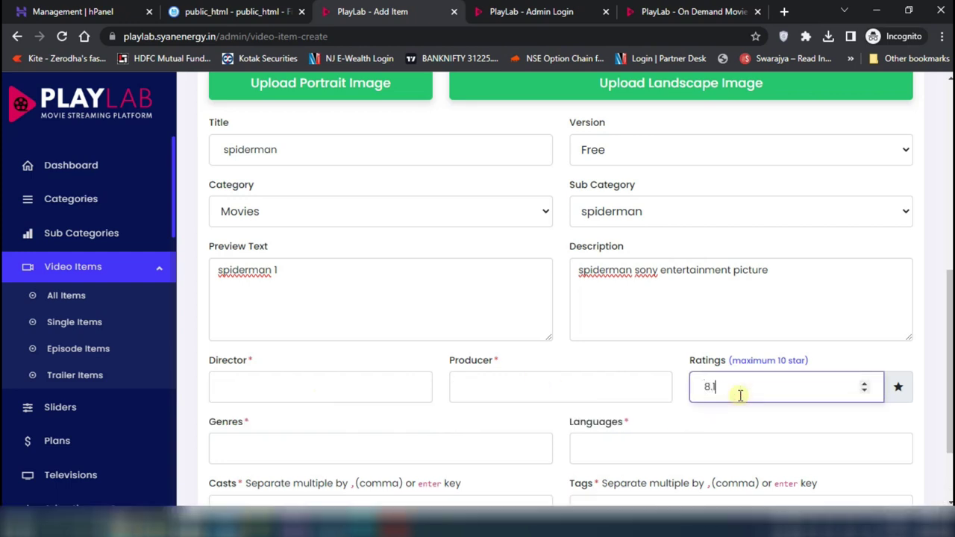
scroll(739, 396, down, 2)
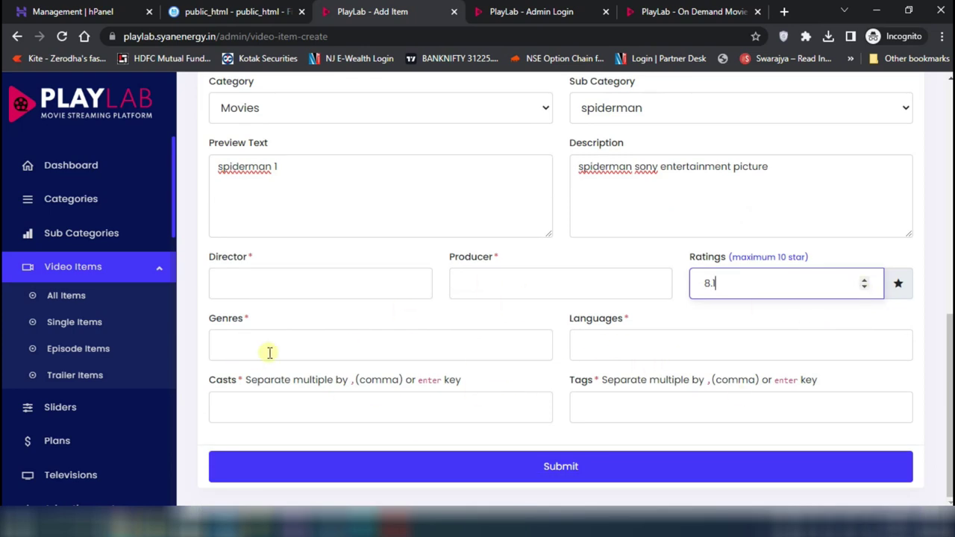
Add action and comedy as genres
click(315, 350)
click(366, 341)
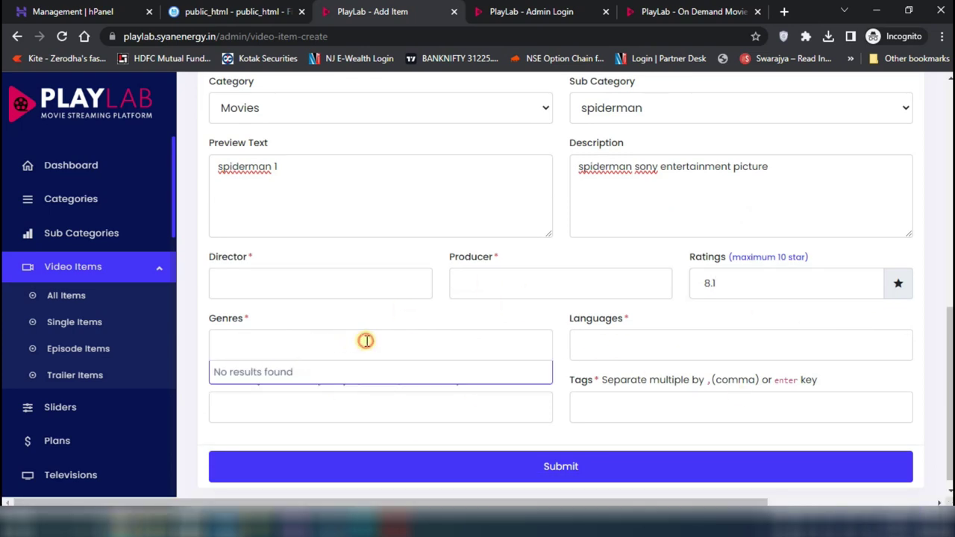
text(action)
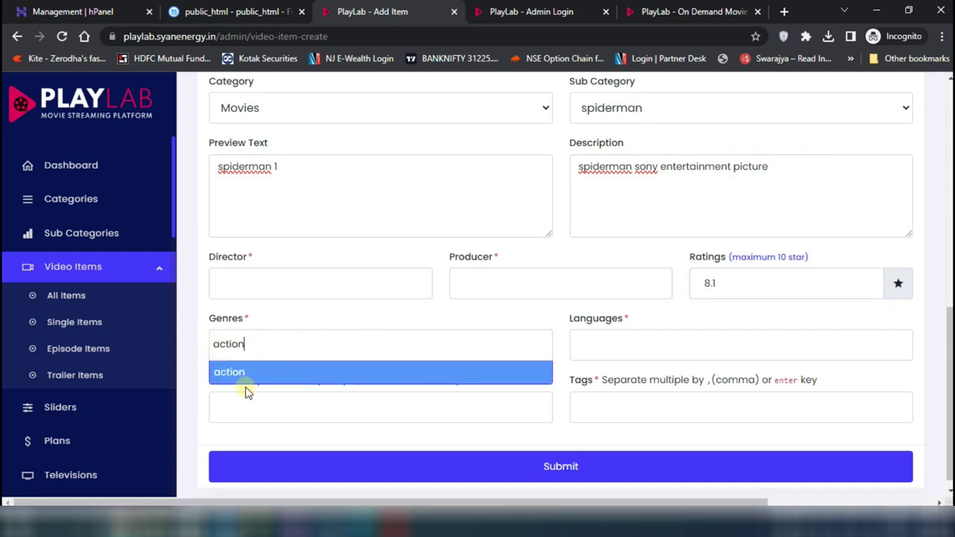
click(262, 374)
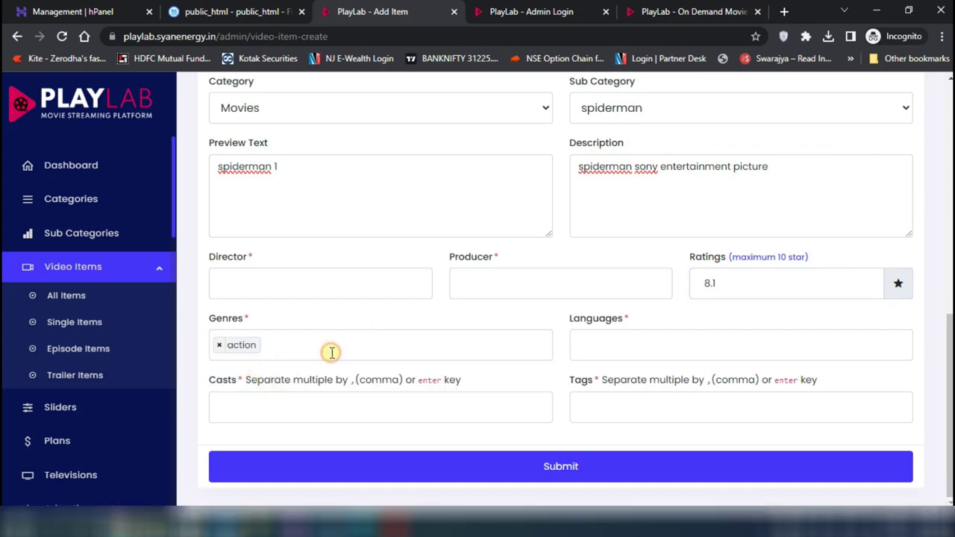
click(332, 351)
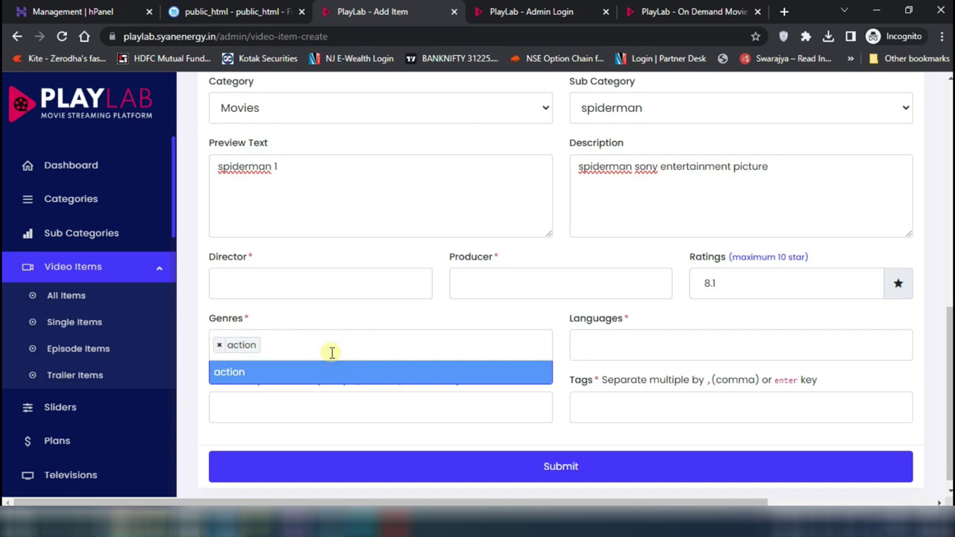
text(comedy)
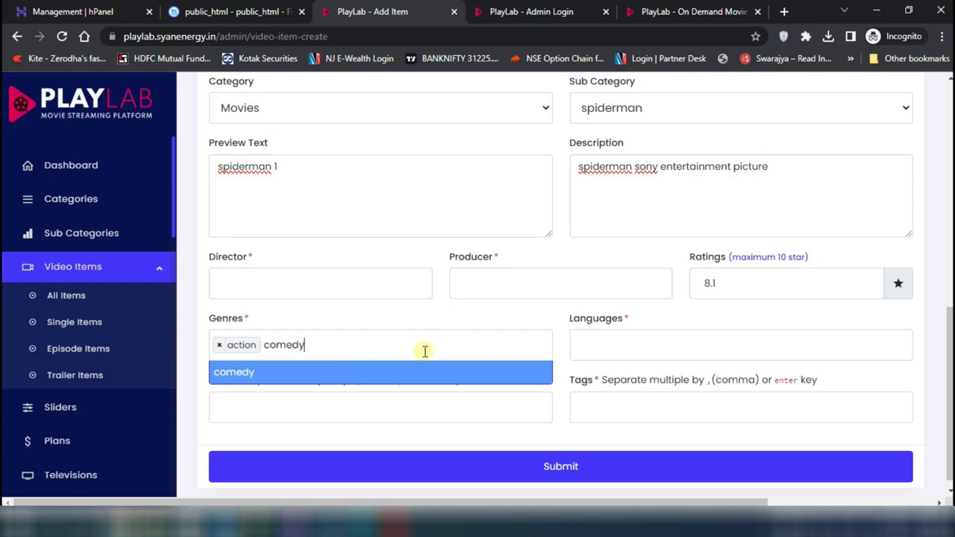
key(Return)
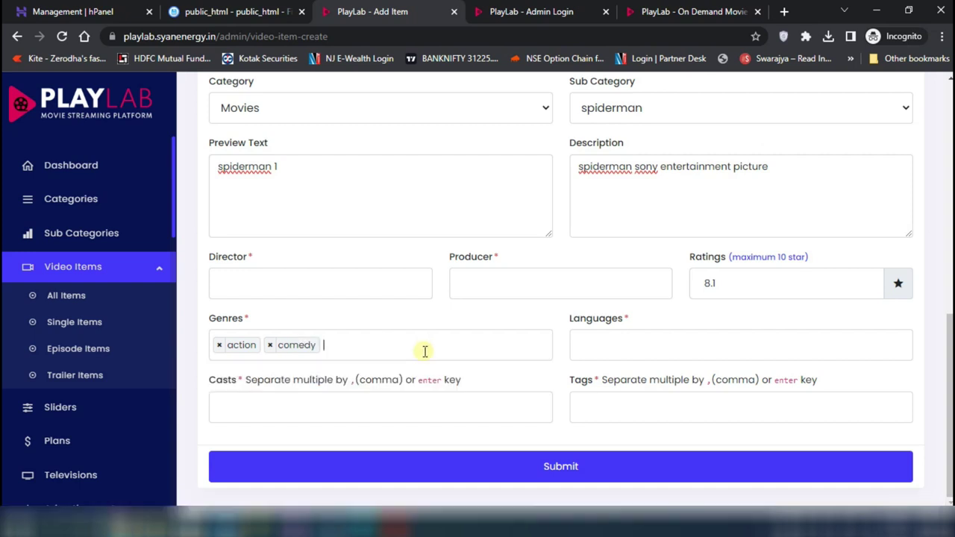
Add hindi and english as languages
click(613, 346)
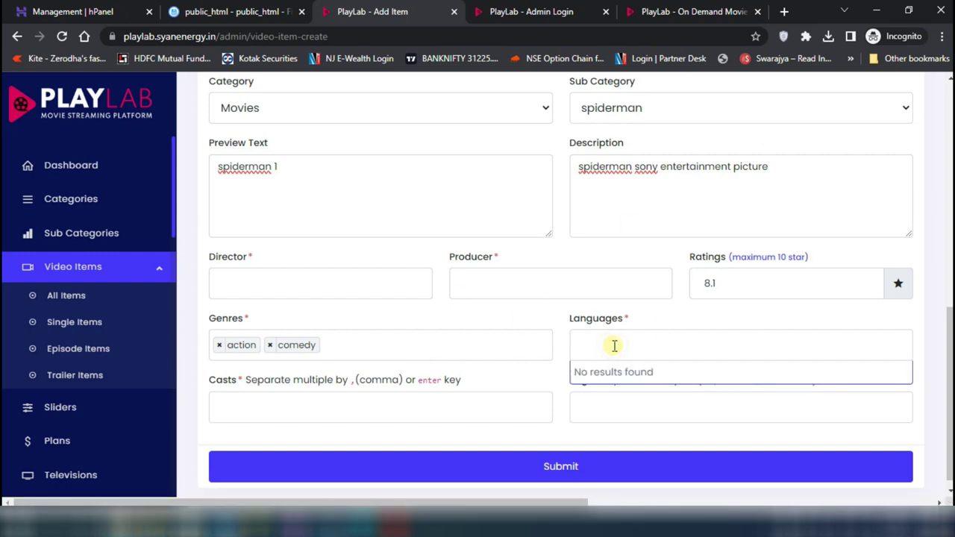
text(hindi)
key(Return)
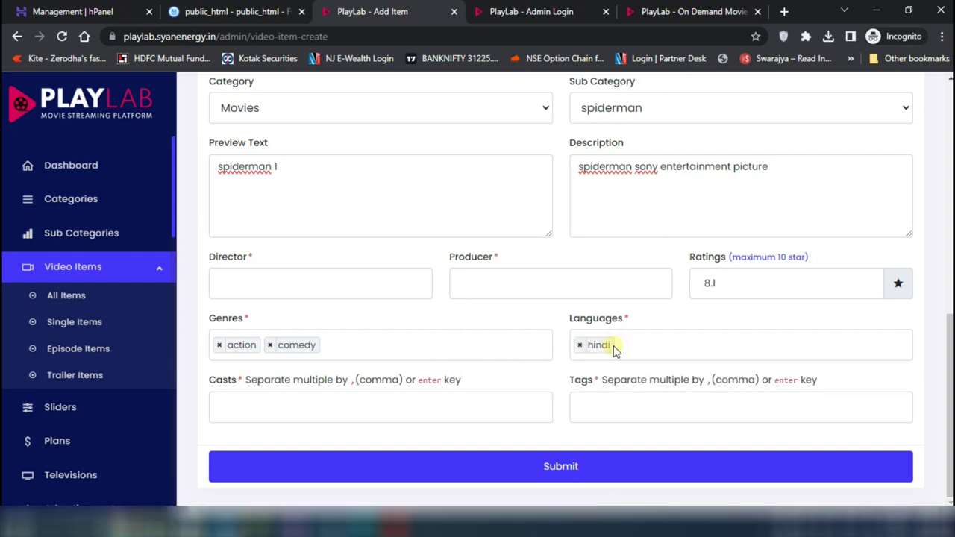
text(la)
key(BackSpace)
text(en)
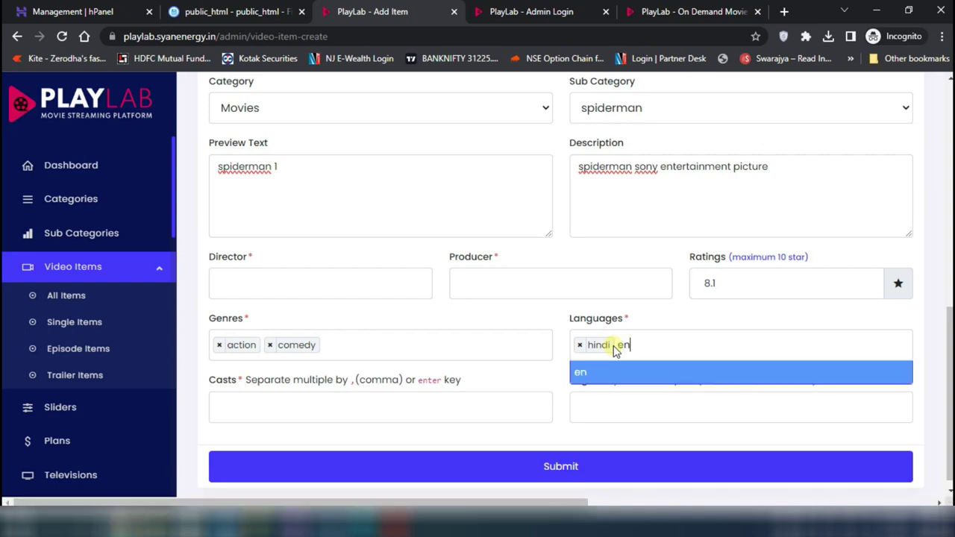
text(glish)
key(Return)
Add marry and petter to the cast
click(312, 405)
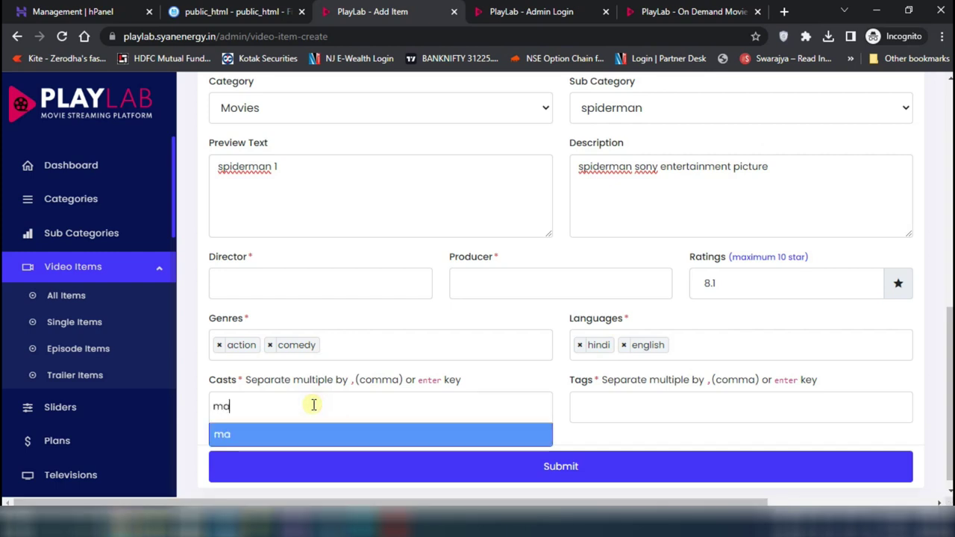
key(Return)
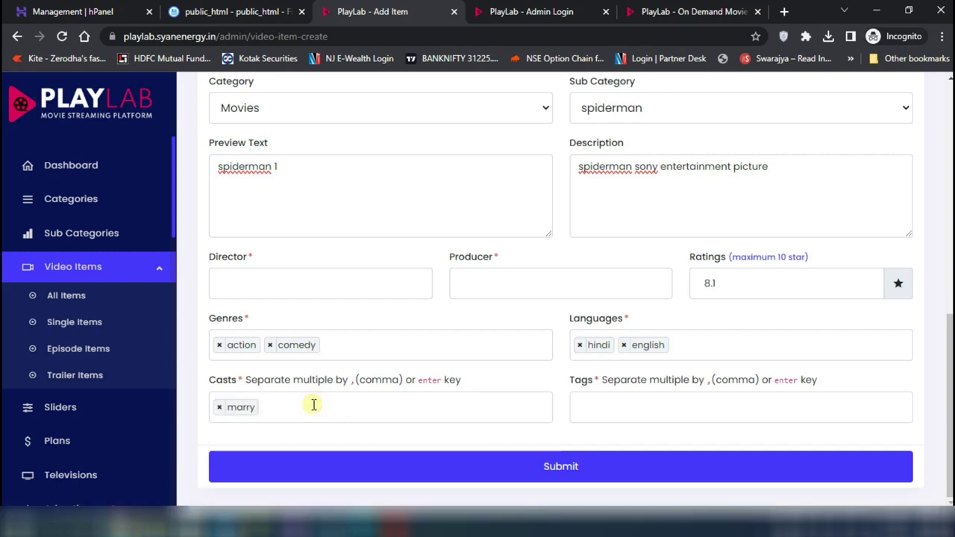
text(p)
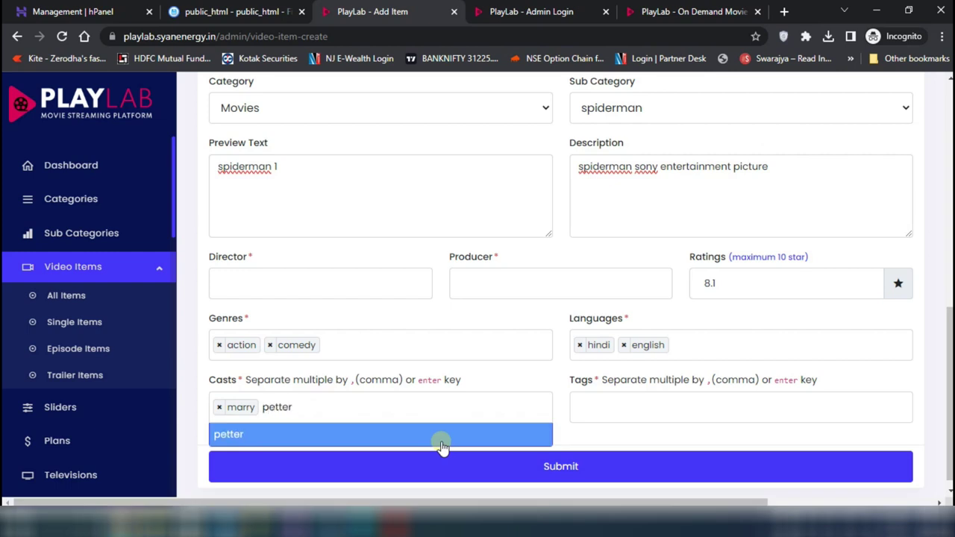
text(etter)
click(442, 445)
Tag the item marry, petter, spiderman and superhero, then submit the form
click(656, 403)
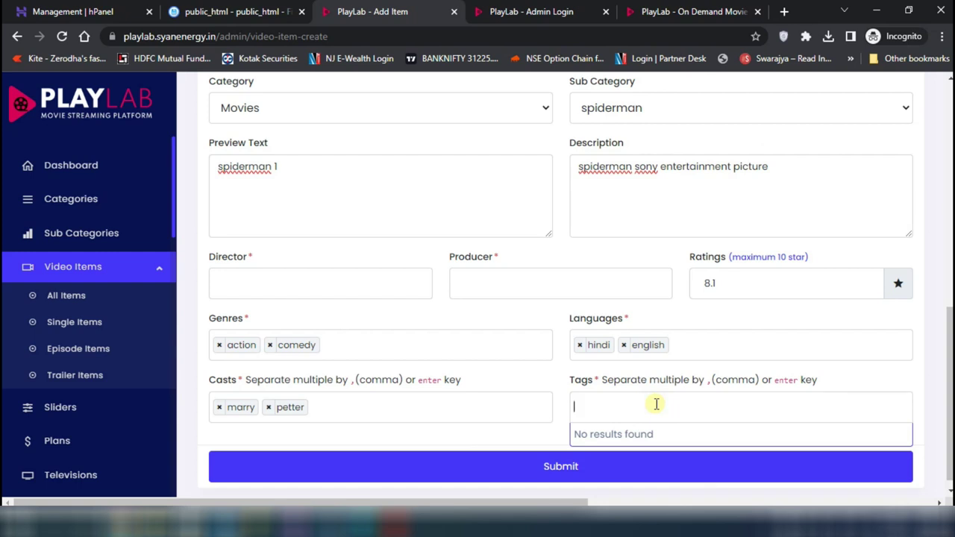
text(marry)
key(Return)
text(petter)
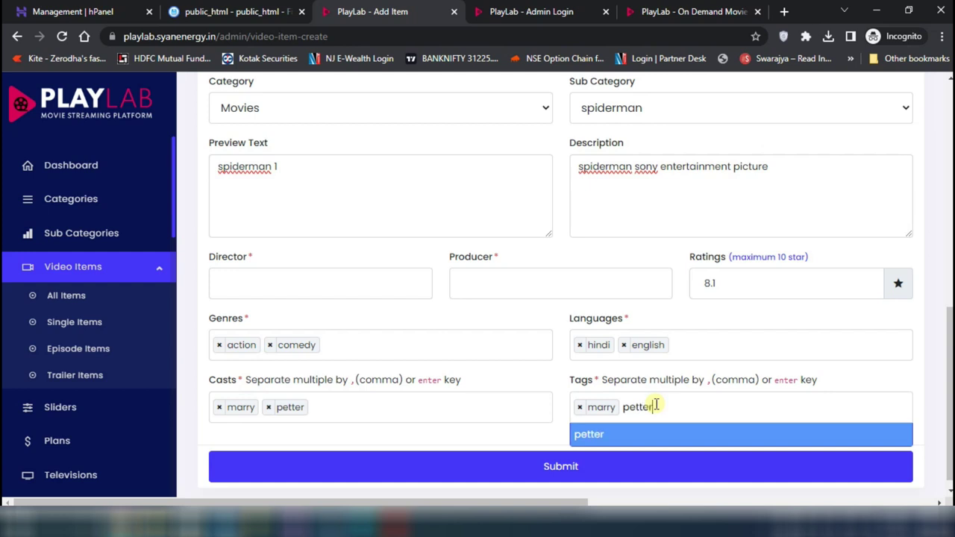
key(Return)
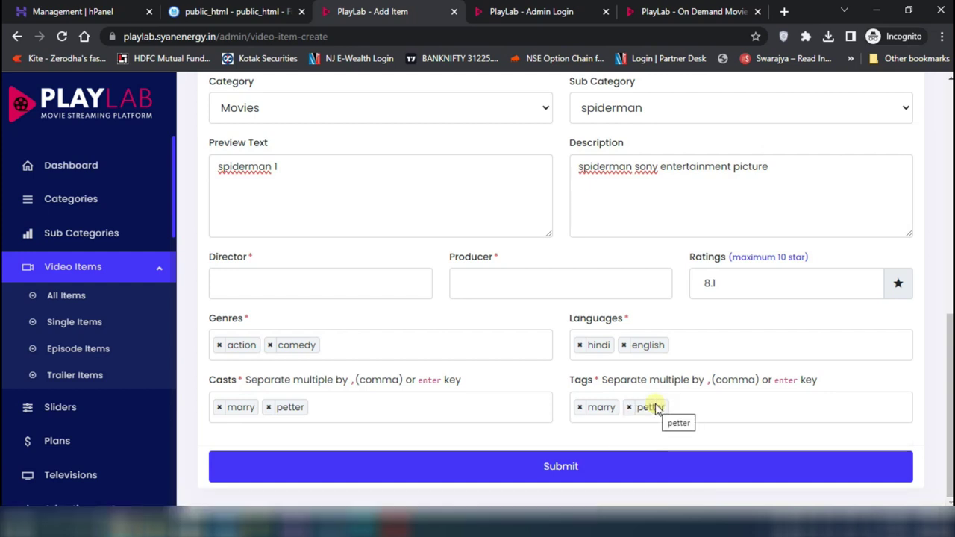
text(spiderman)
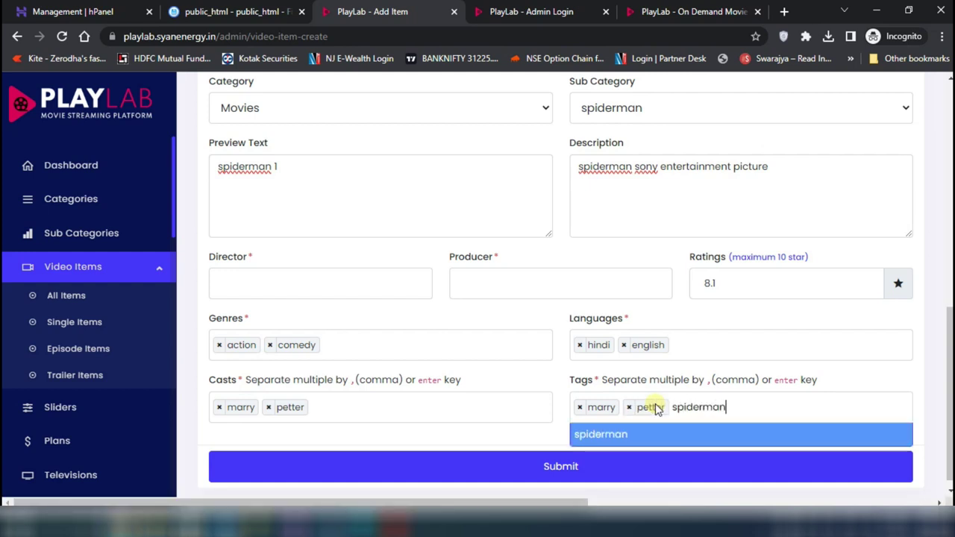
key(Return)
text(superhero)
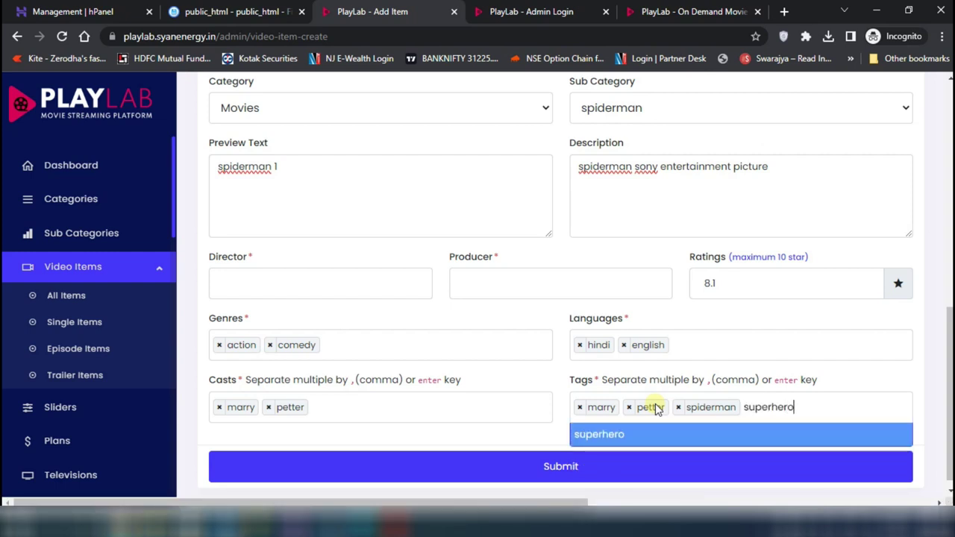
key(Return)
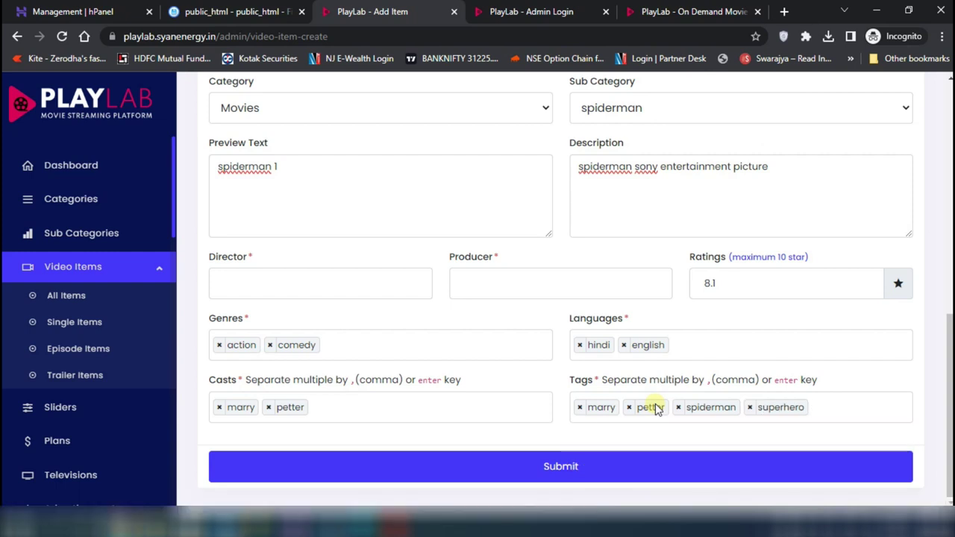
click(578, 468)
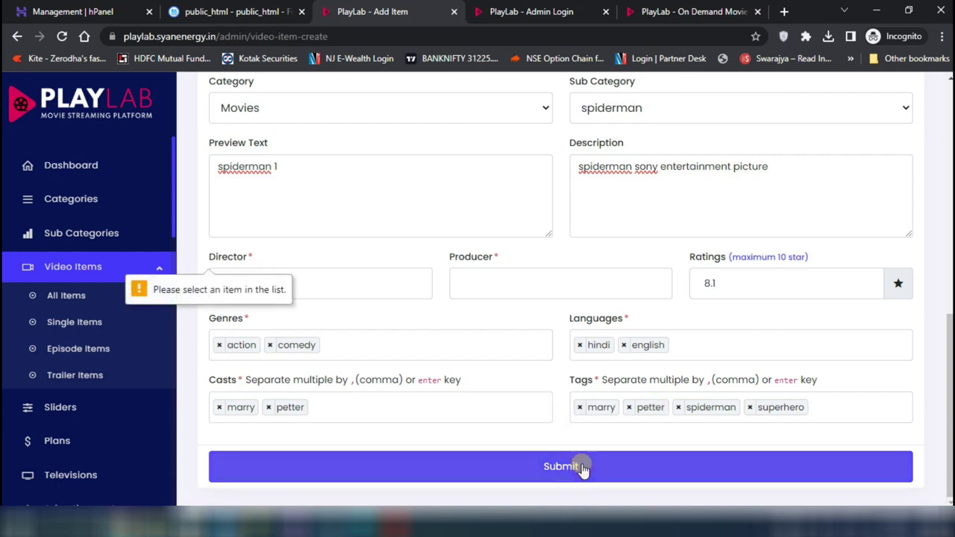
Complete the required fields with director perer and producer pejr
click(320, 285)
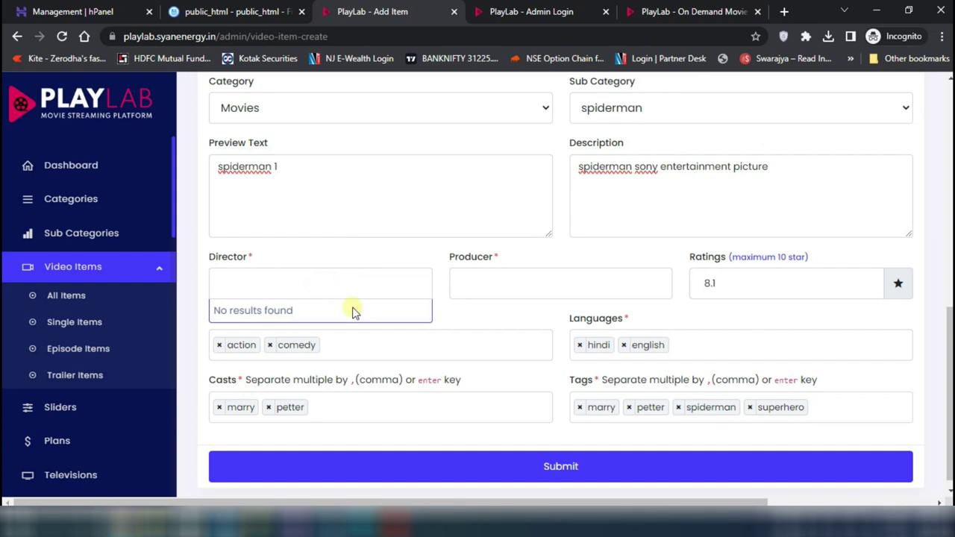
scroll(73, 349, down, 5)
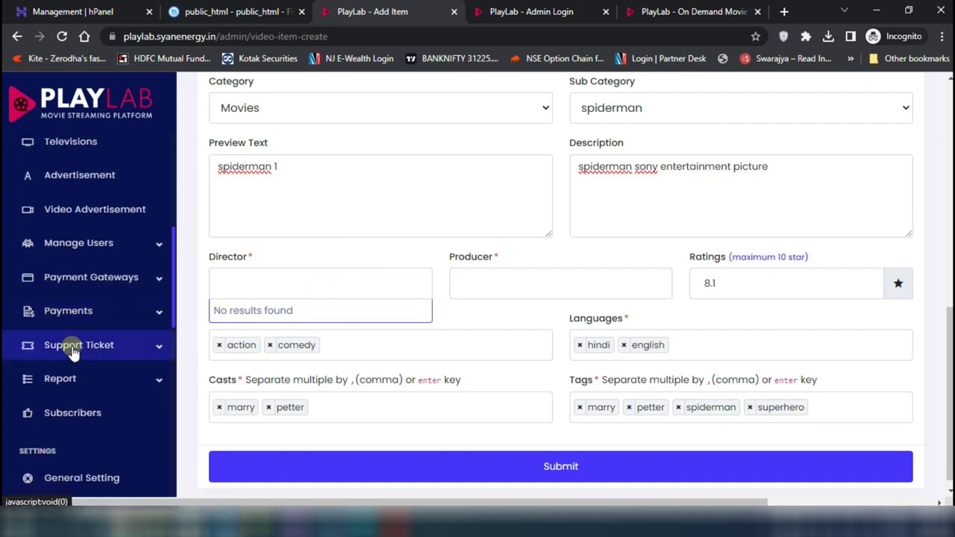
scroll(73, 350, down, 6)
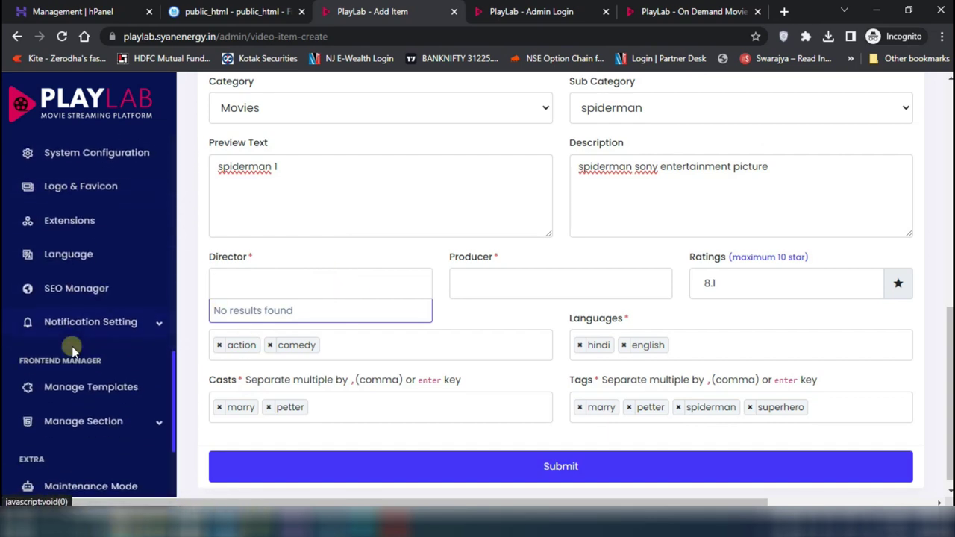
scroll(73, 349, down, 3)
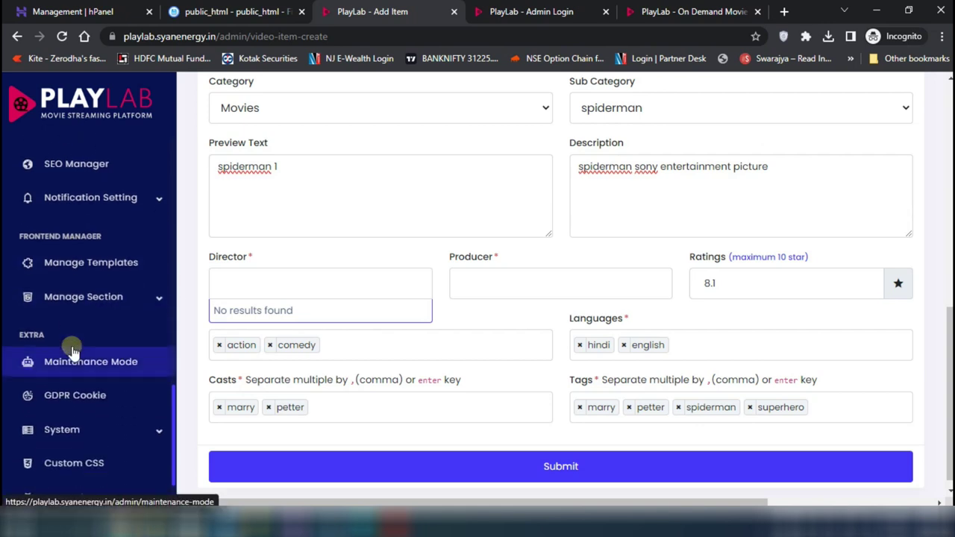
scroll(73, 349, down, 1)
scroll(75, 346, up, 6)
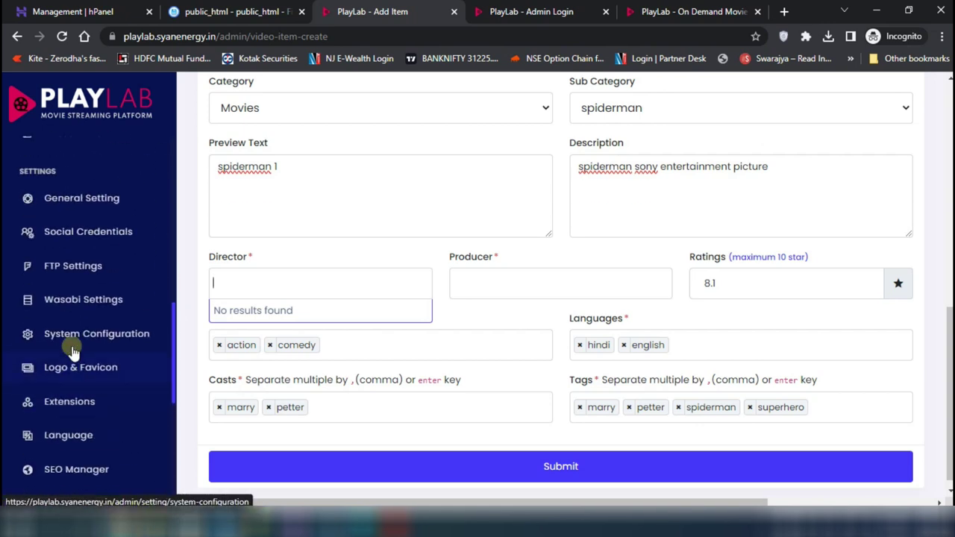
click(291, 273)
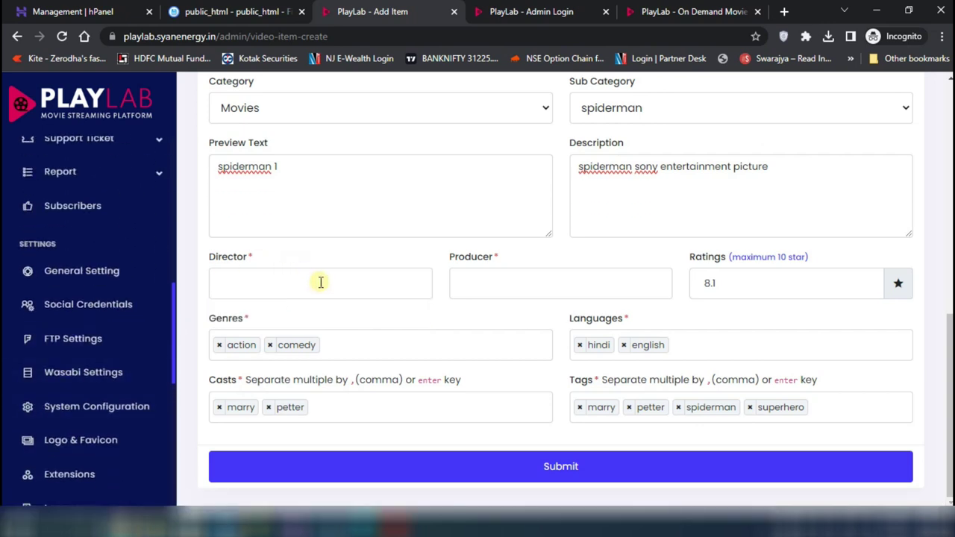
text(pe)
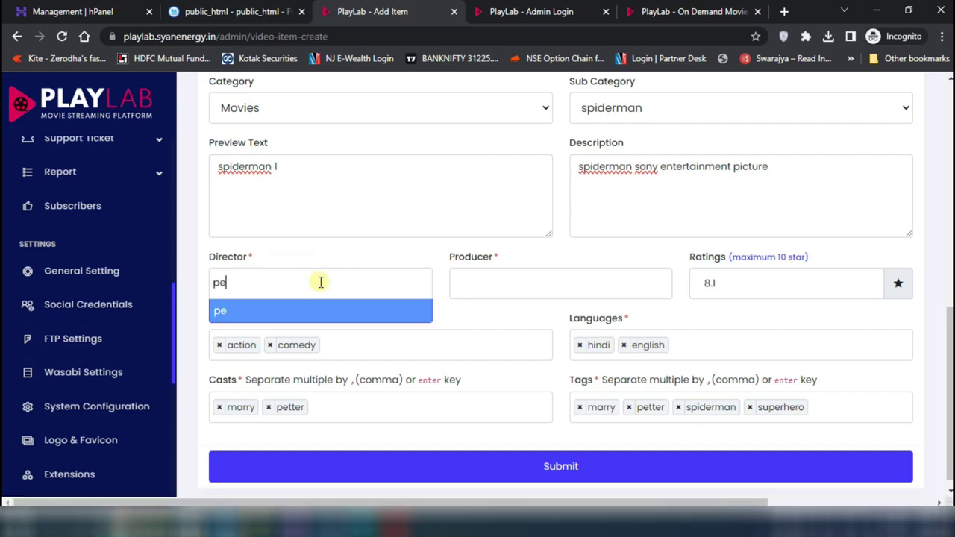
text(rer)
key(Return)
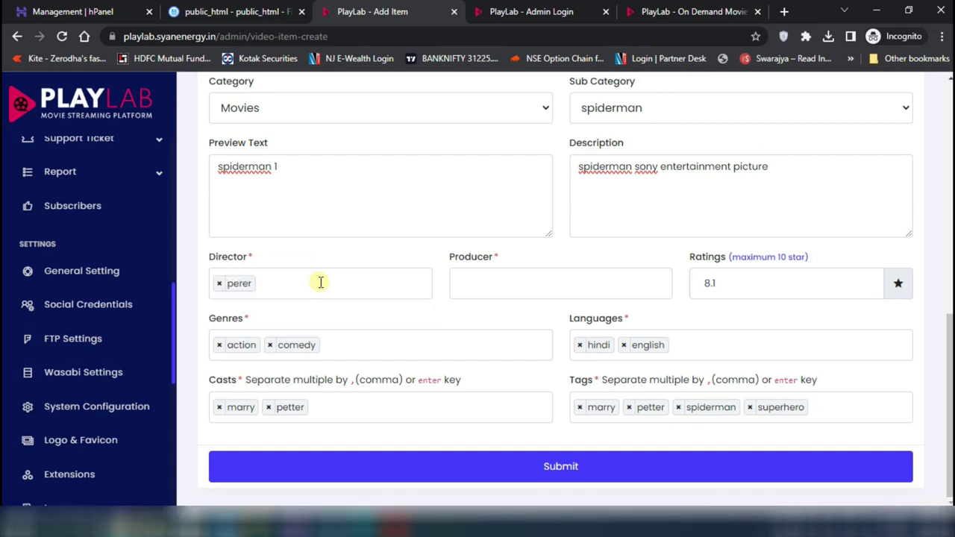
click(512, 284)
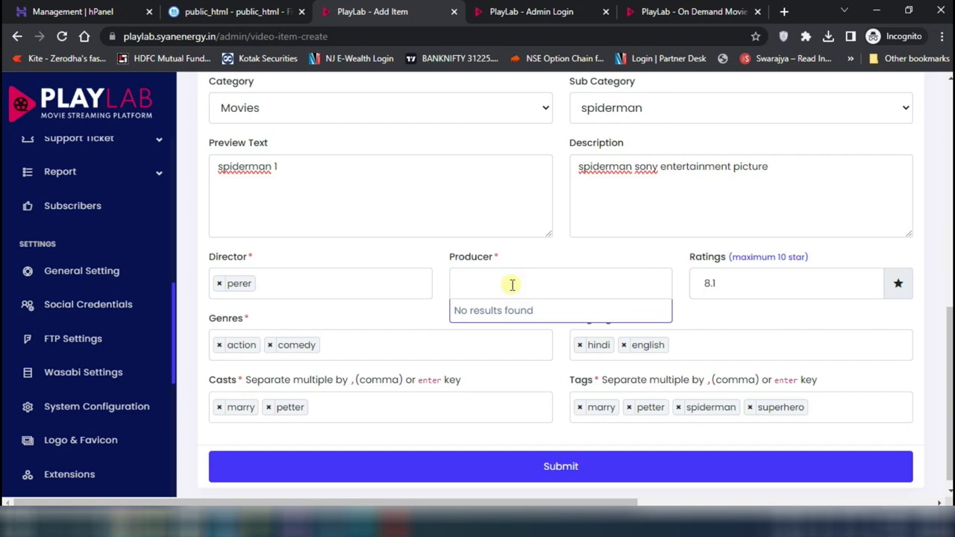
text(pejr)
key(Return)
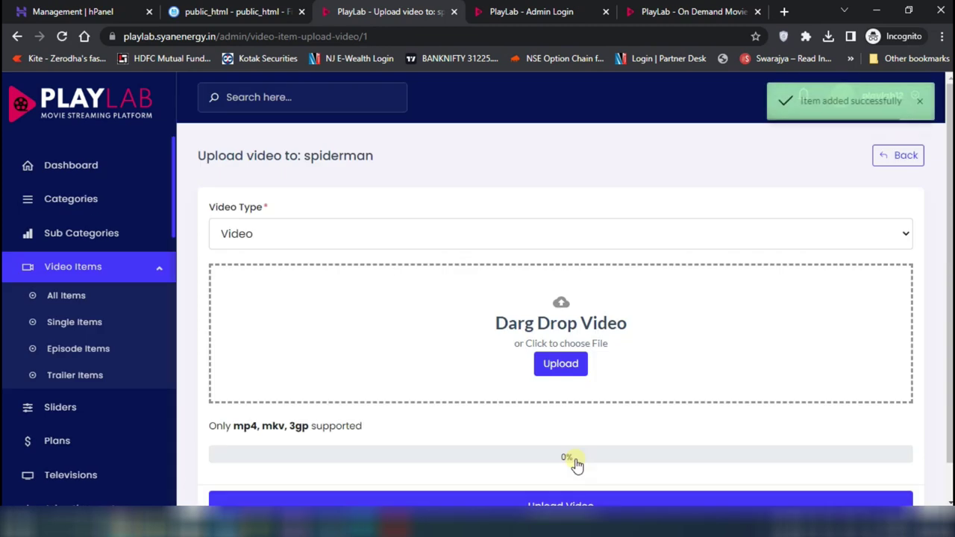
Set video type to Link, paste the YouTube trailer URL, and upload it
click(305, 239)
click(261, 278)
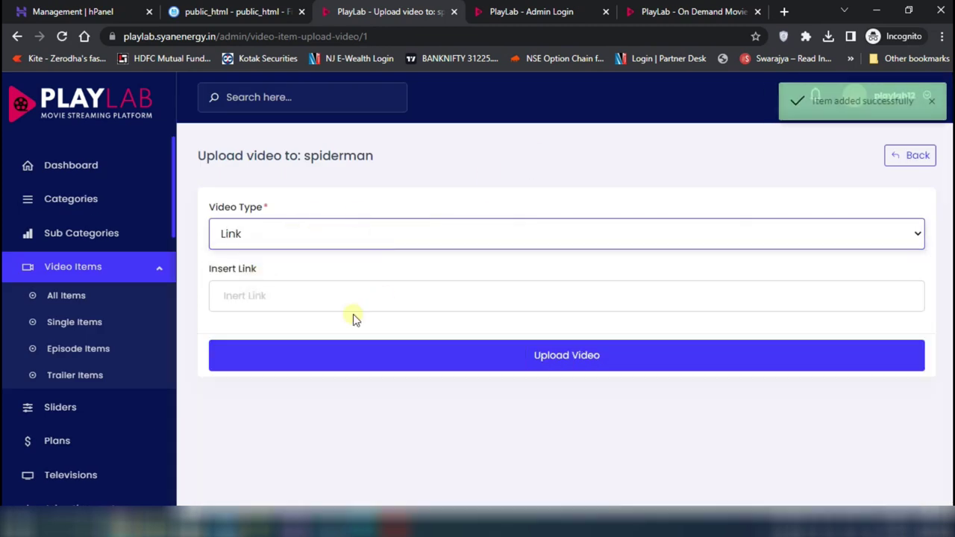
click(309, 291)
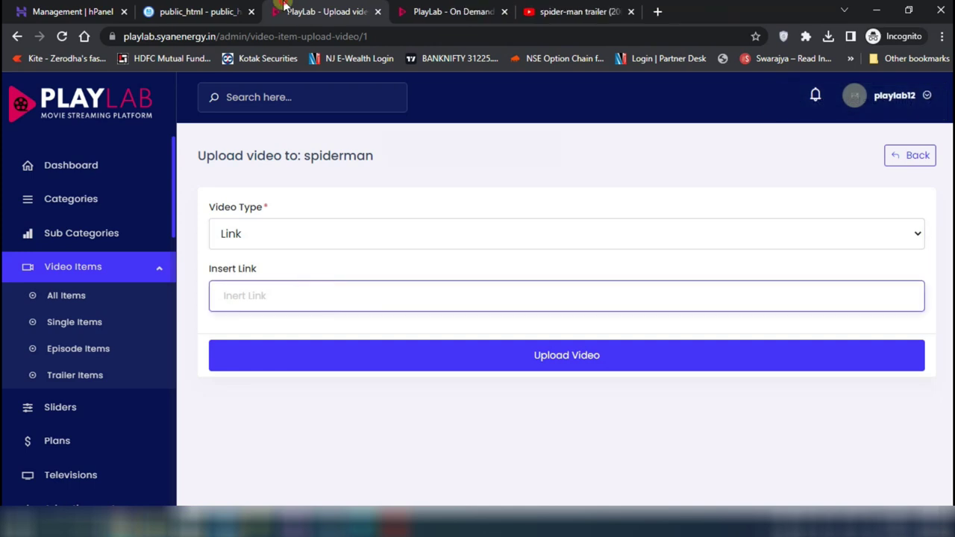
text(https://www.youtube.com/watch?v=t06BJvPbp_c)
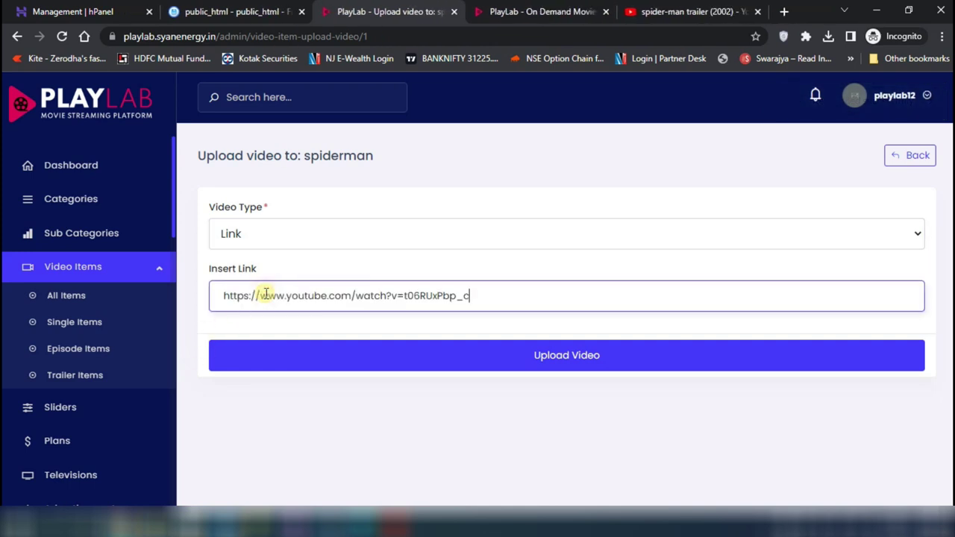
click(559, 355)
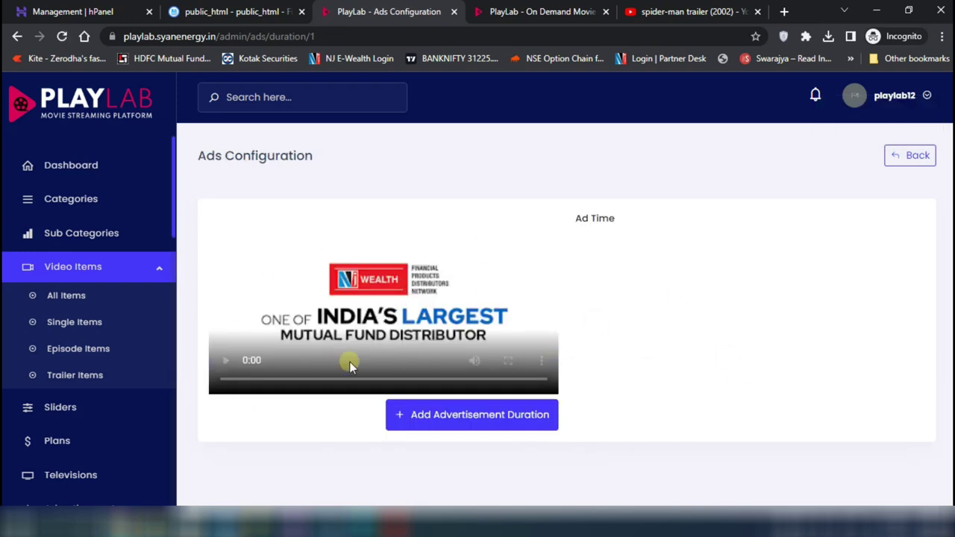
Add a 0:00-minute advertisement duration, submit it, and go back to Video Items
click(476, 417)
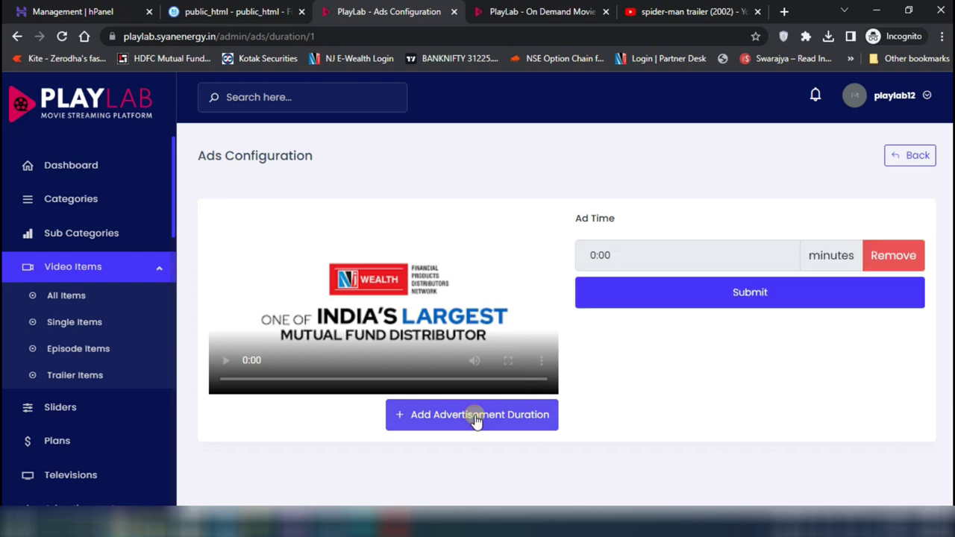
drag(683, 256, 567, 267)
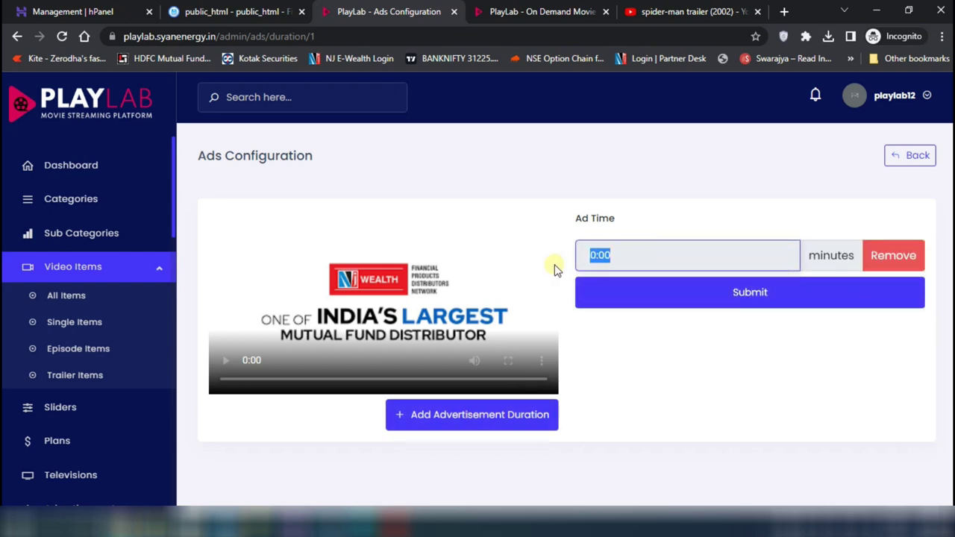
click(835, 254)
double_click(837, 254)
click(679, 253)
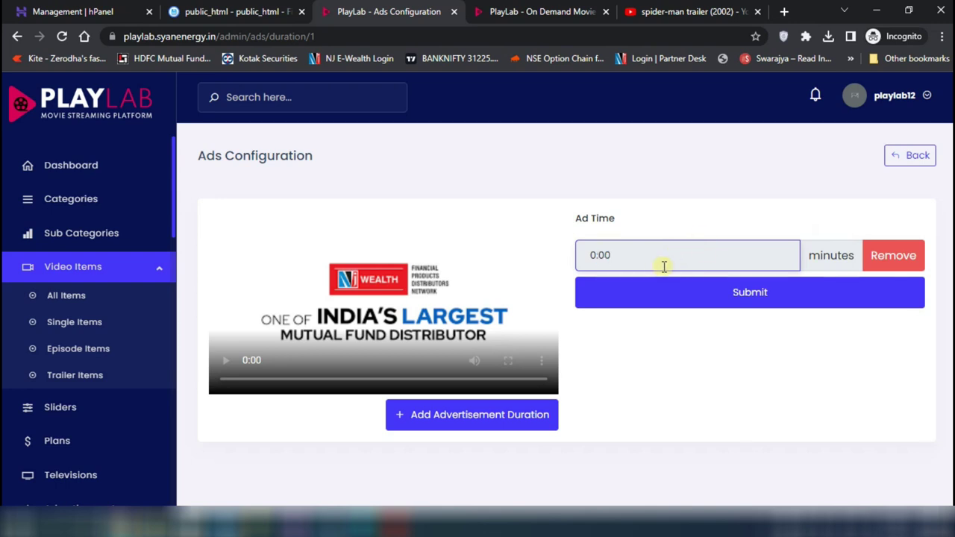
click(775, 294)
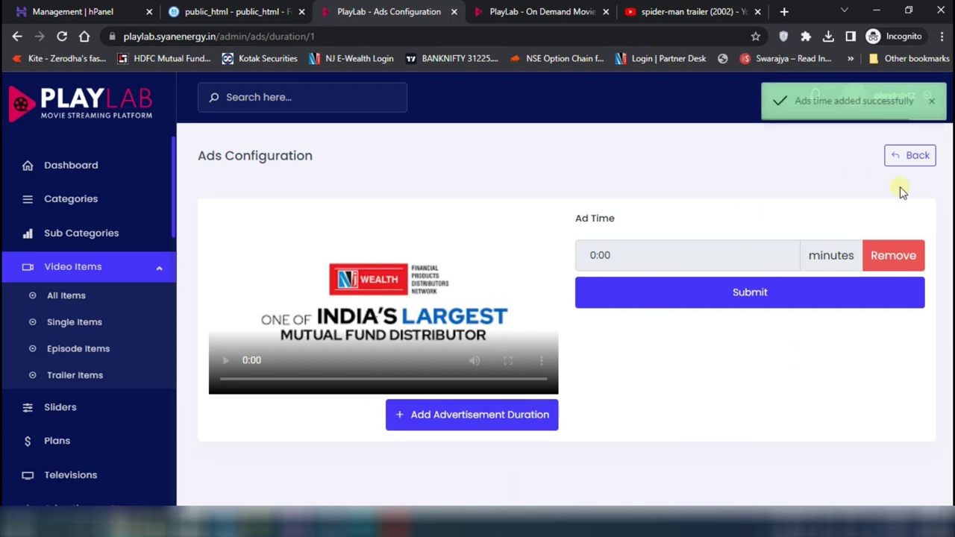
click(911, 156)
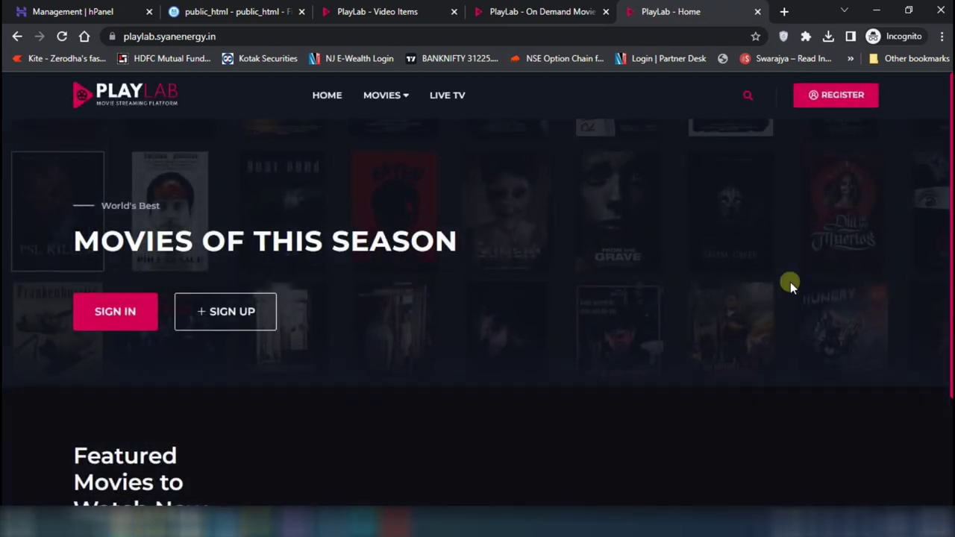
Open the public Movies category and the NJ E-Wealth movie's watch page
scroll(790, 282, down, 3)
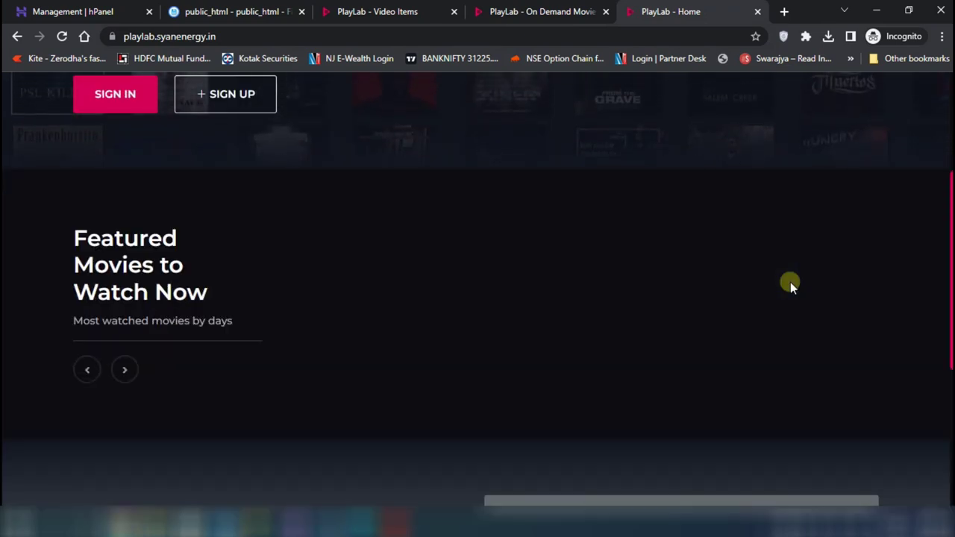
scroll(790, 282, down, 4)
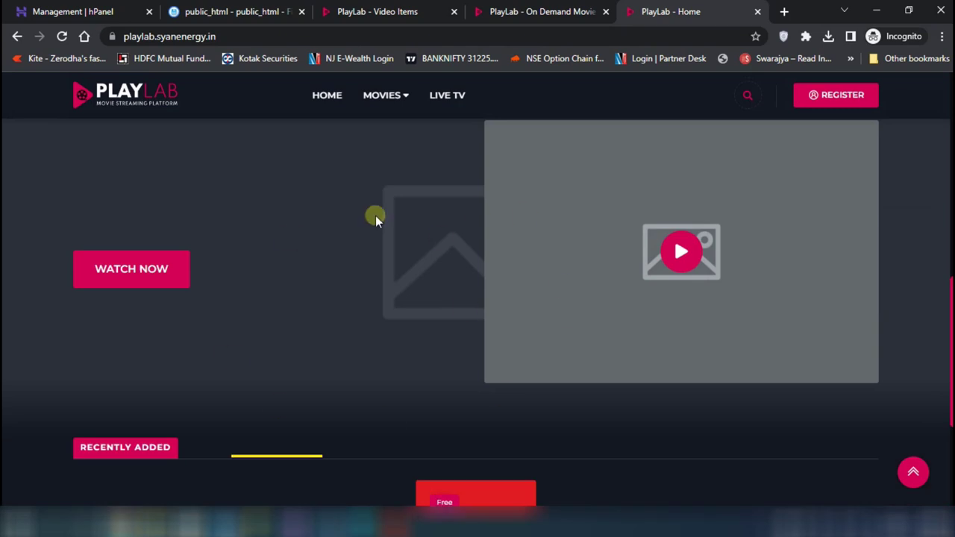
click(391, 94)
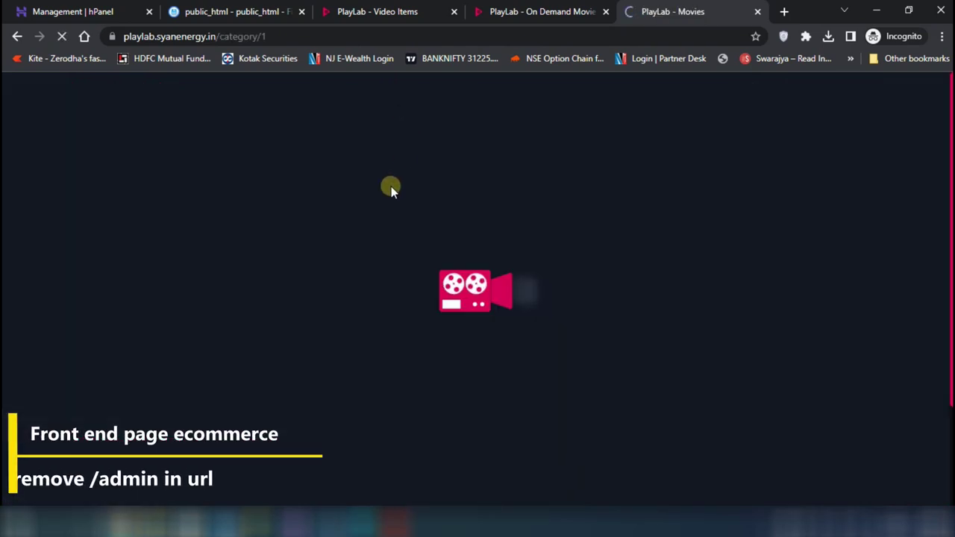
scroll(609, 407, down, 3)
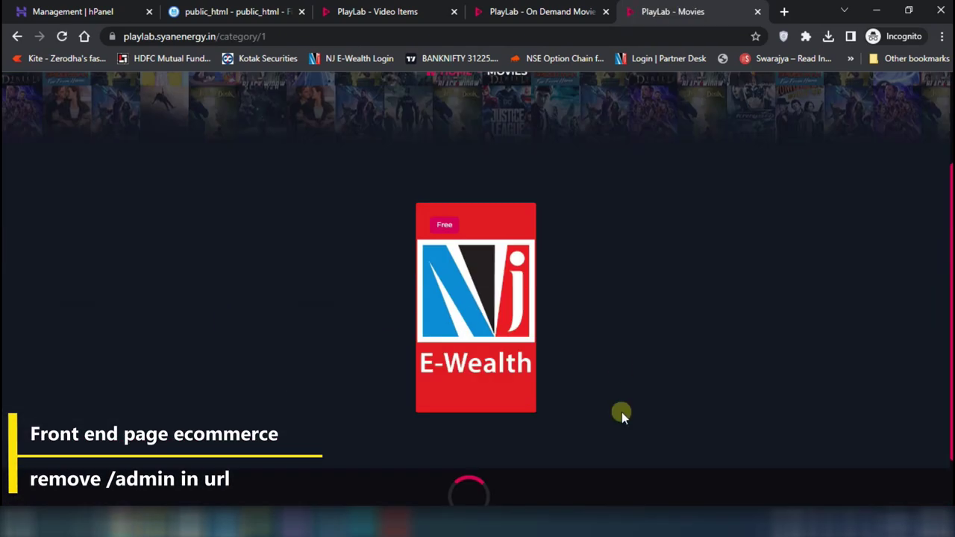
click(492, 270)
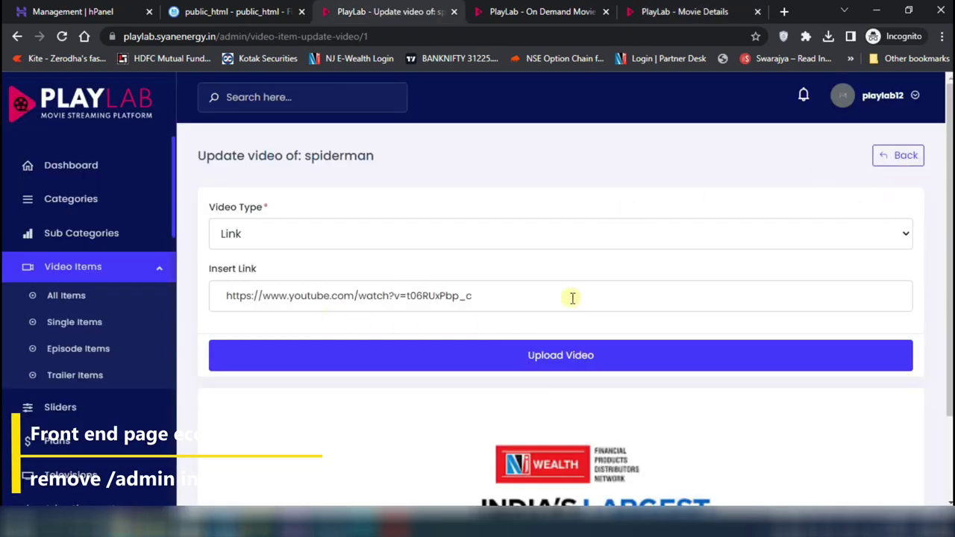
Switch video type to Video and back to Link, re-upload the YouTube URL, and return to Video Items
click(306, 231)
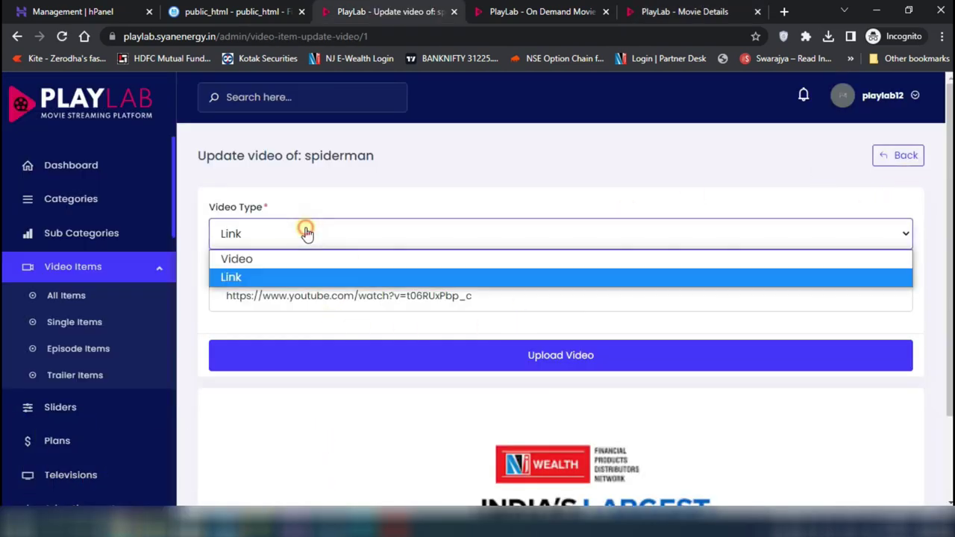
click(261, 265)
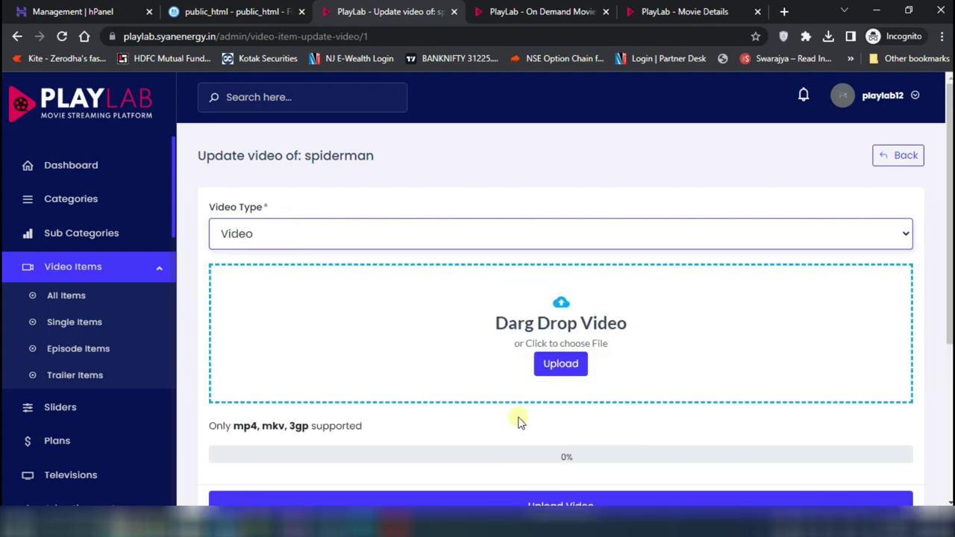
scroll(356, 461, down, 3)
scroll(355, 458, up, 5)
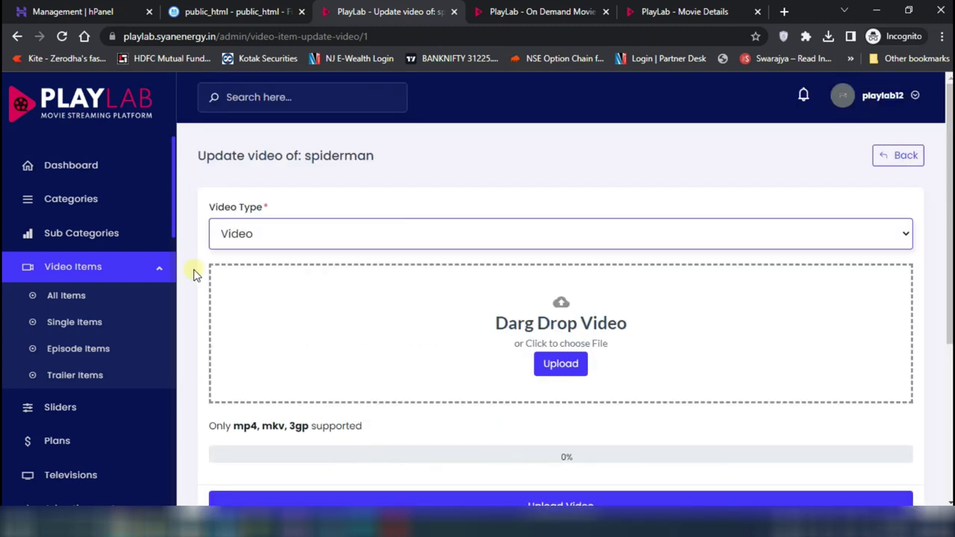
click(259, 237)
click(249, 277)
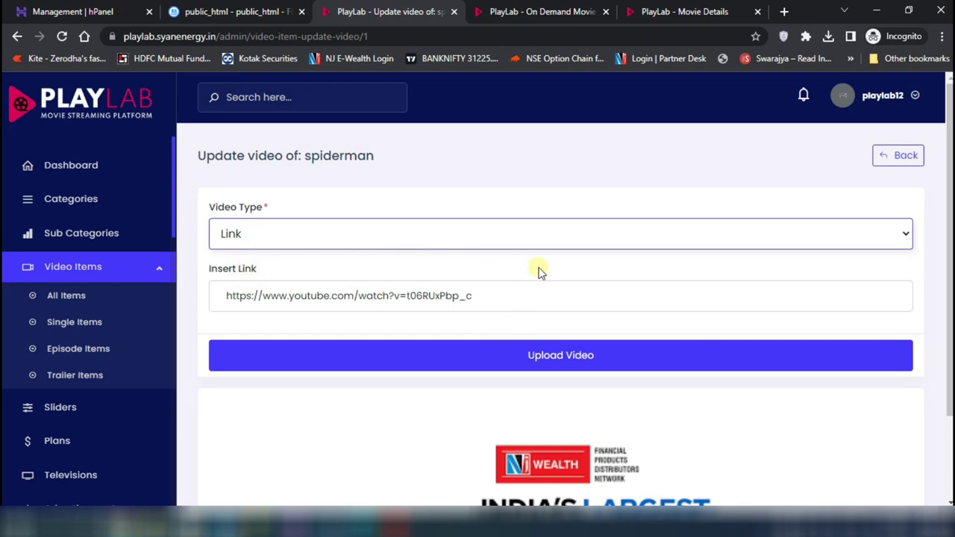
click(564, 293)
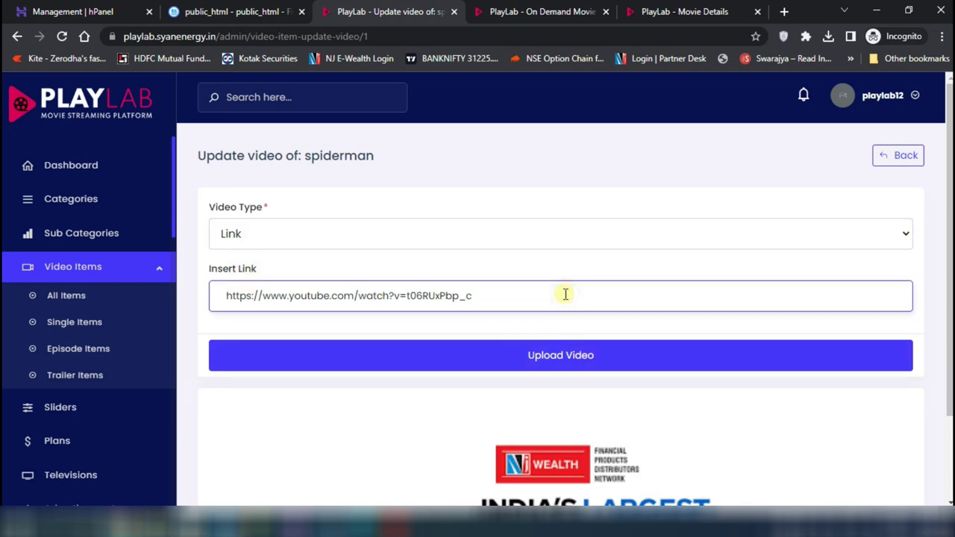
click(510, 356)
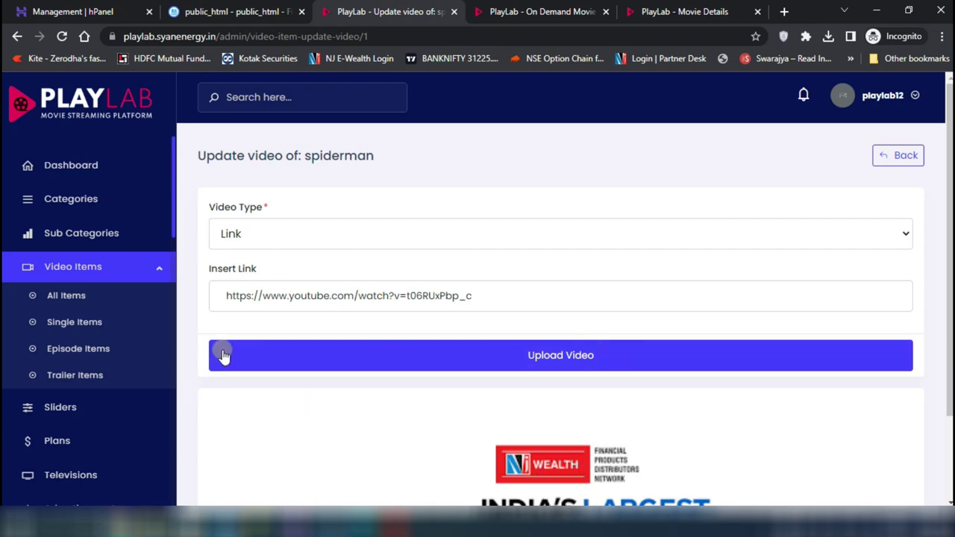
scroll(670, 352, down, 2)
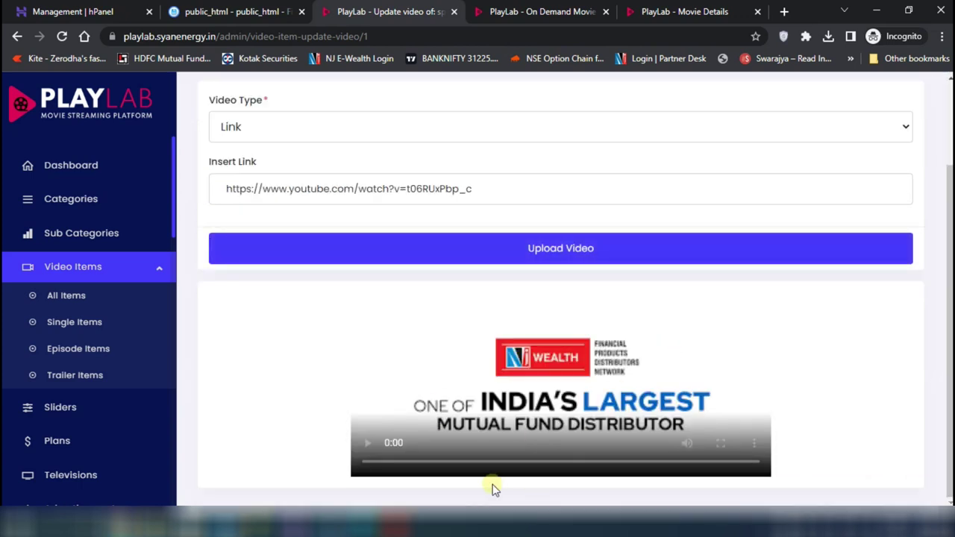
scroll(790, 183, up, 2)
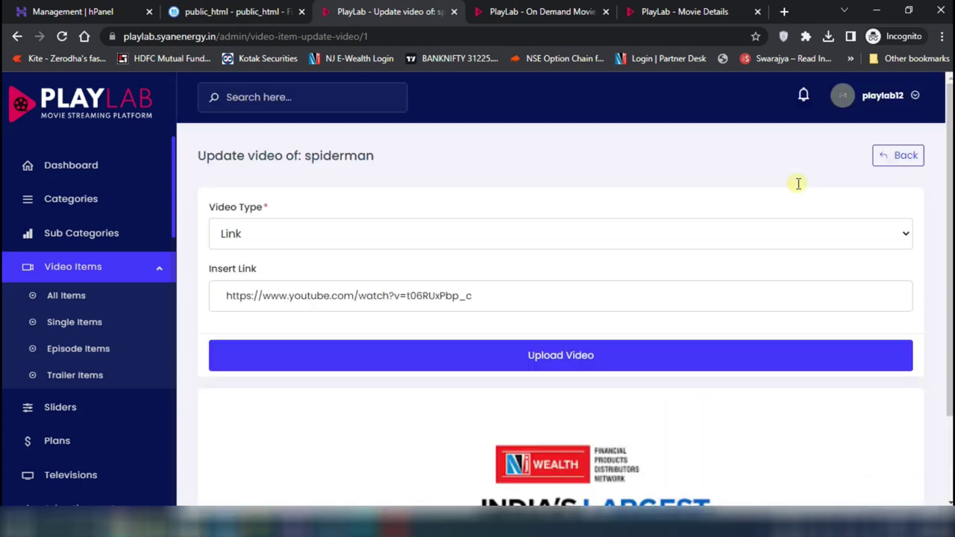
click(890, 160)
click(903, 254)
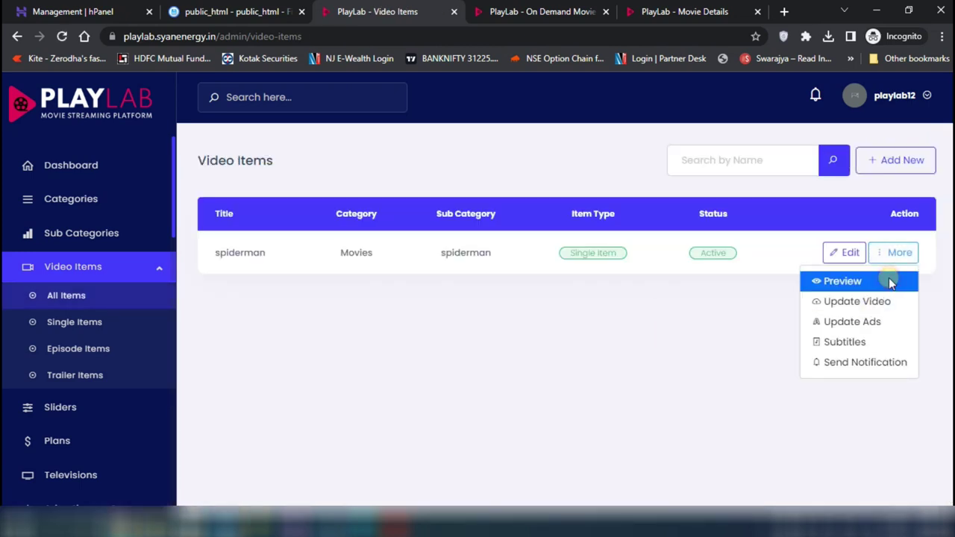
Preview the spiderman item on the public site and play its video
click(889, 281)
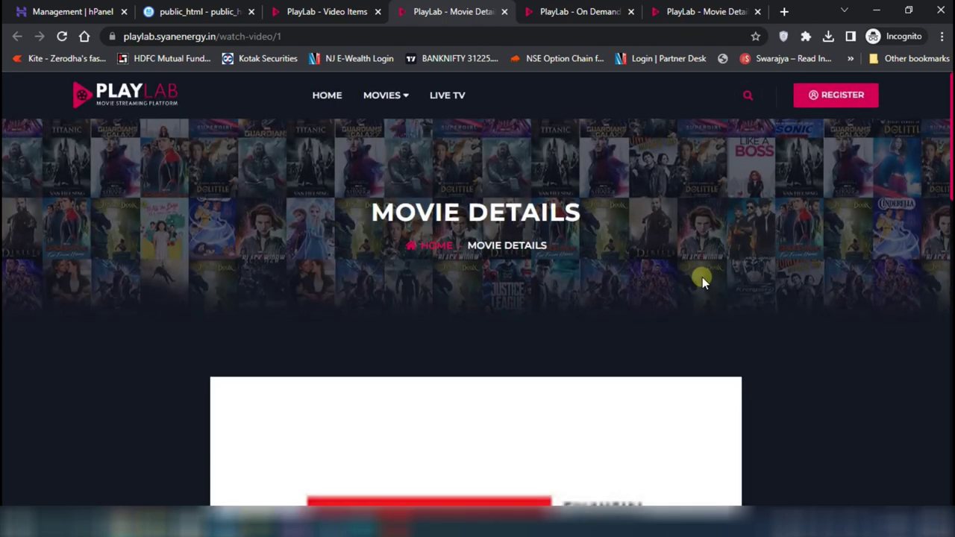
scroll(702, 277, down, 5)
click(485, 270)
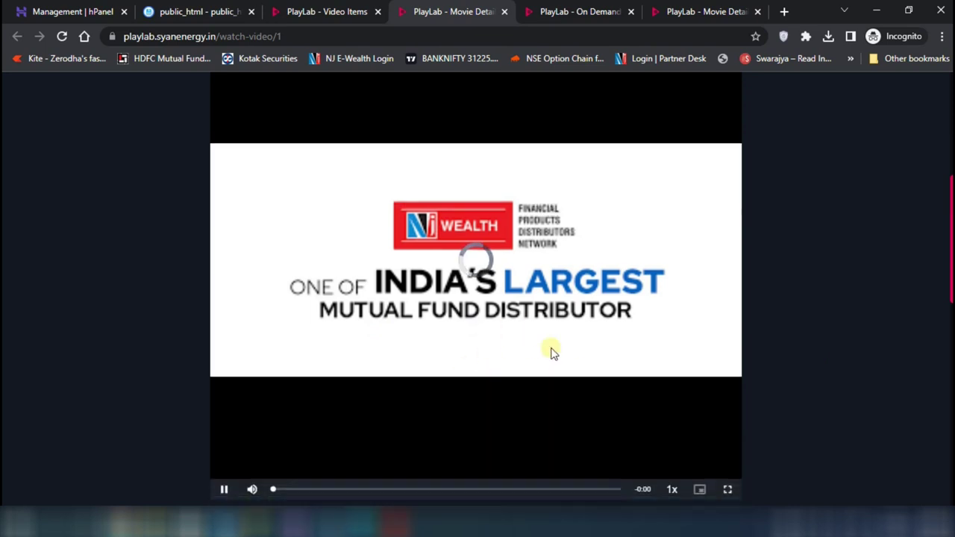
scroll(550, 350, down, 2)
scroll(551, 350, up, 1)
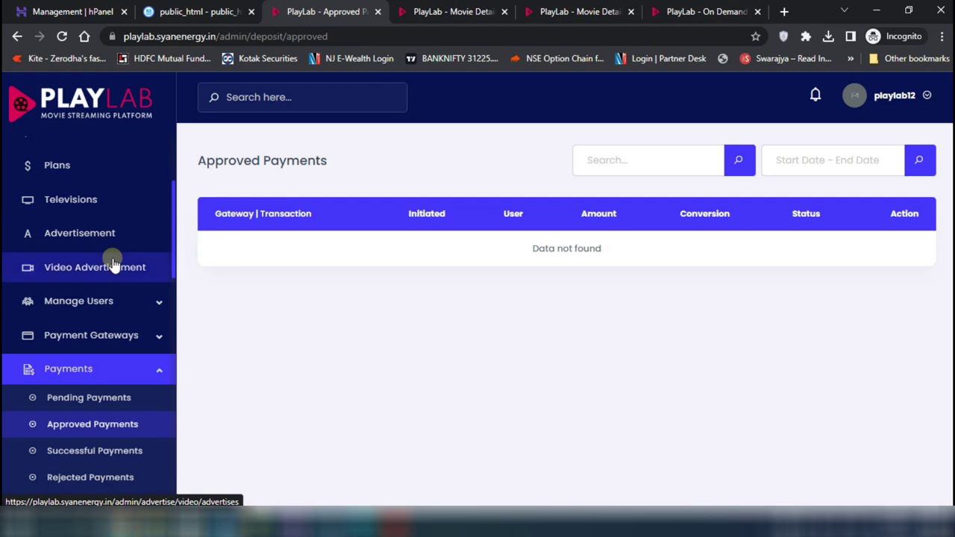
Inspect the Add Advertise form's dropdowns, keeping Banner type, and close it without saving
click(94, 232)
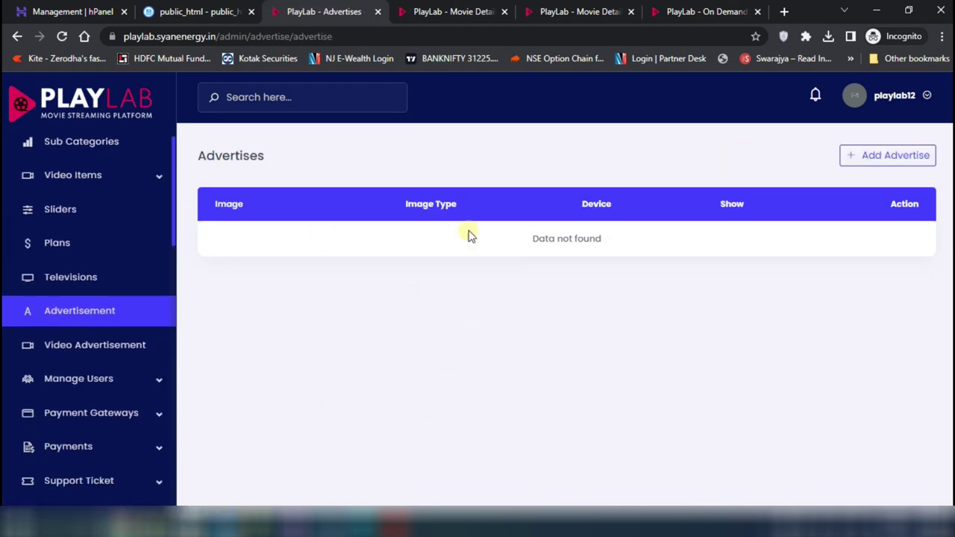
click(877, 155)
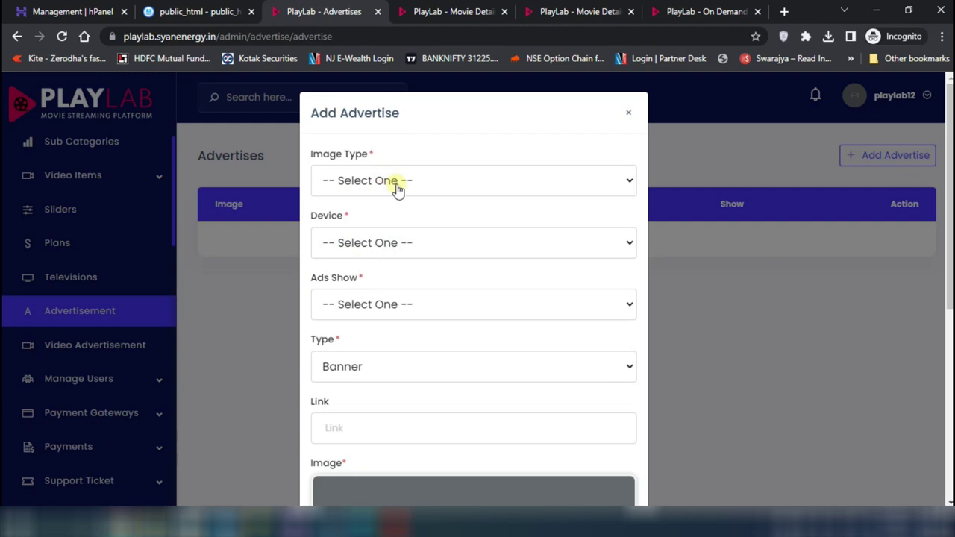
click(396, 187)
click(395, 187)
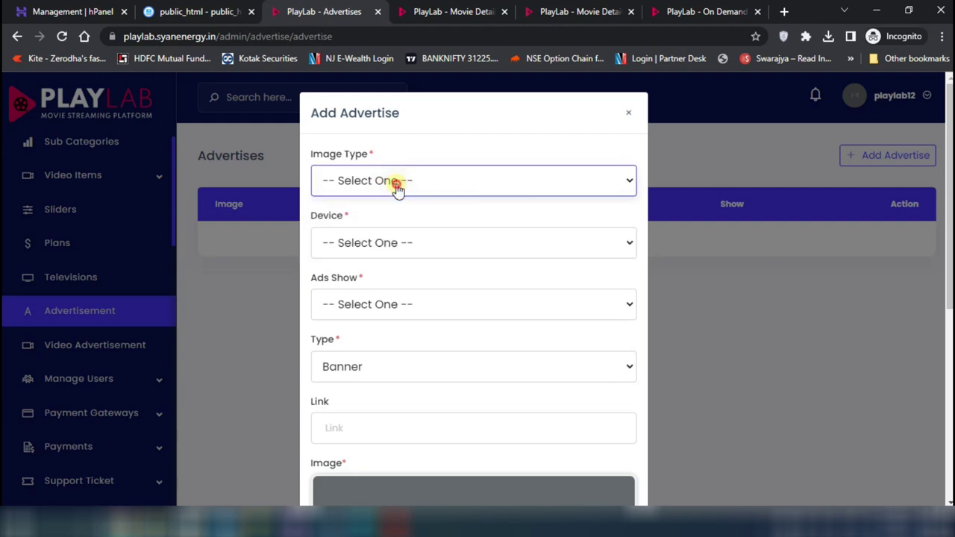
click(402, 241)
click(402, 243)
click(401, 304)
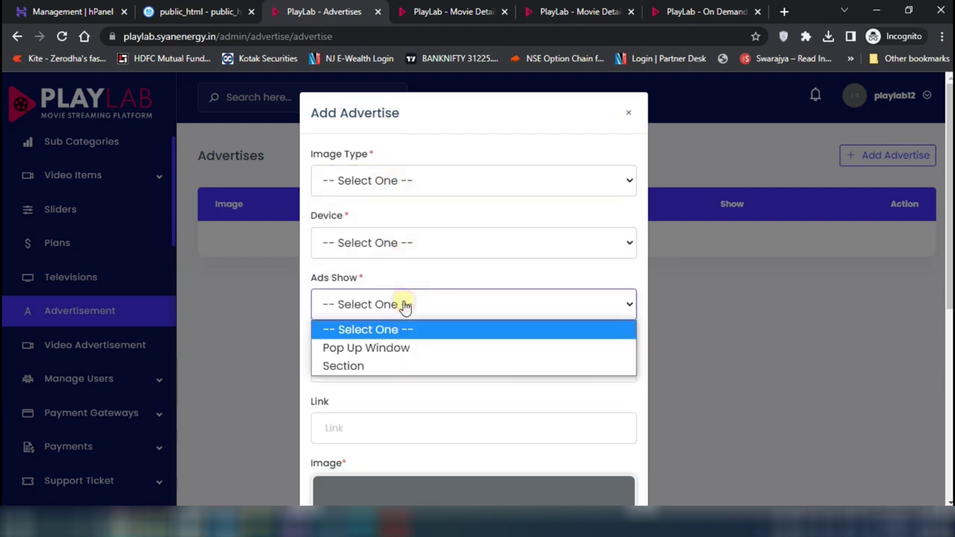
click(400, 305)
click(416, 368)
click(416, 368)
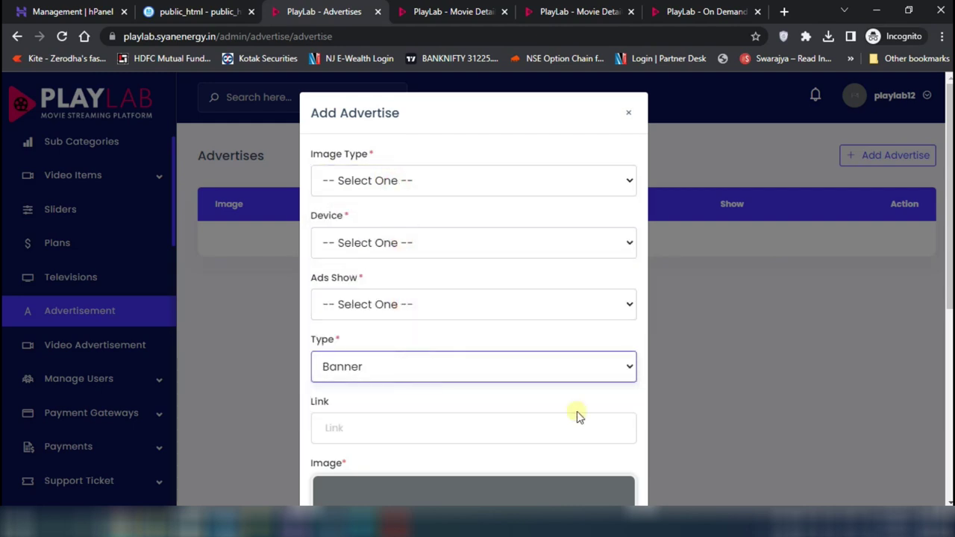
click(767, 188)
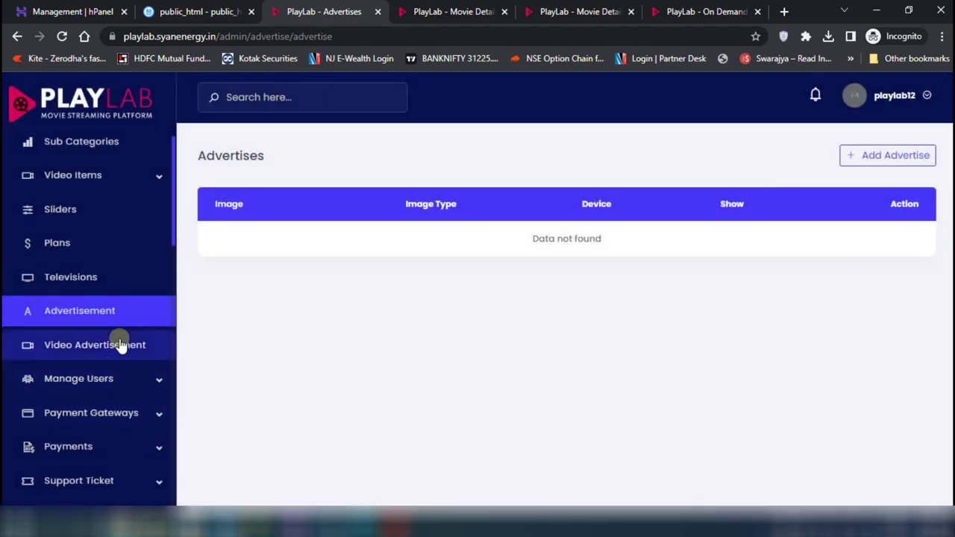
Browse the active, banned and email-unverified user lists
click(91, 387)
click(90, 407)
click(84, 337)
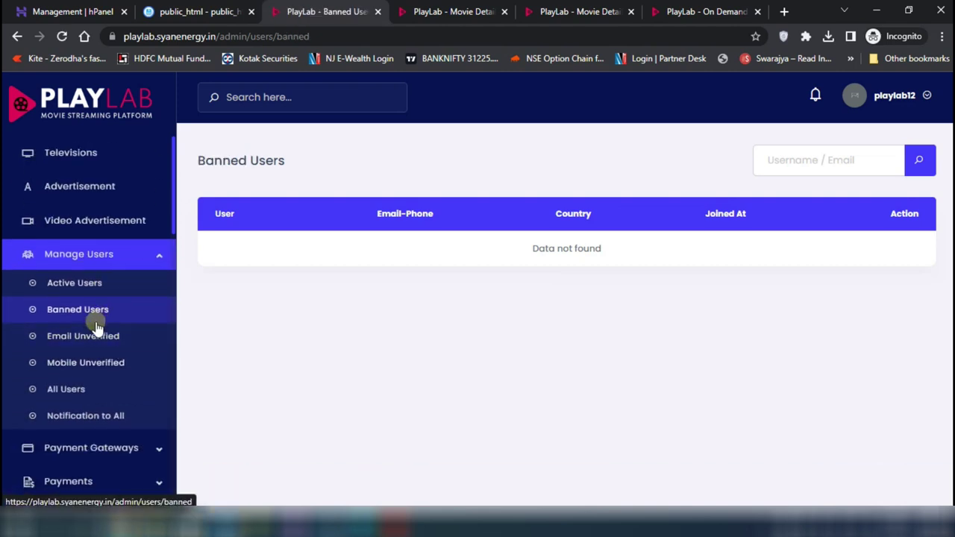
click(85, 341)
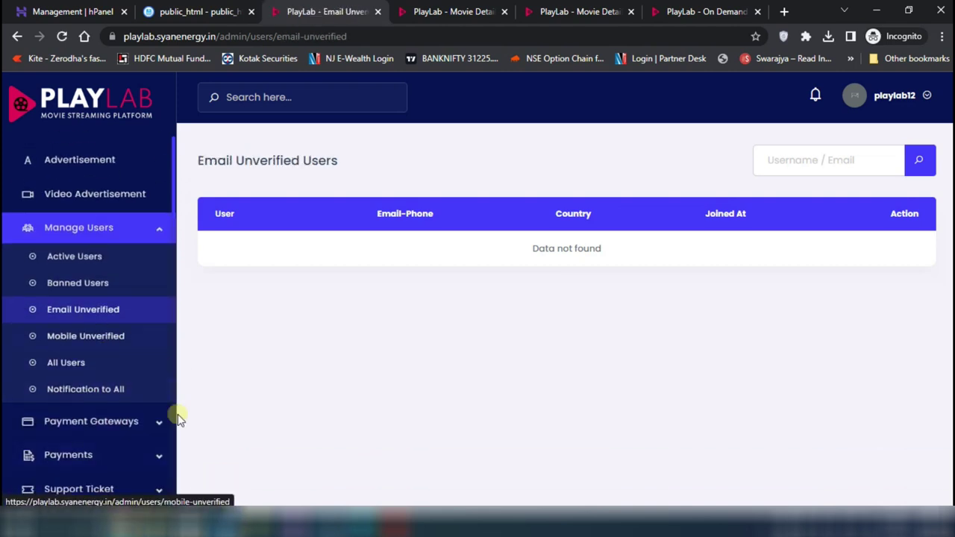
scroll(74, 415, down, 1)
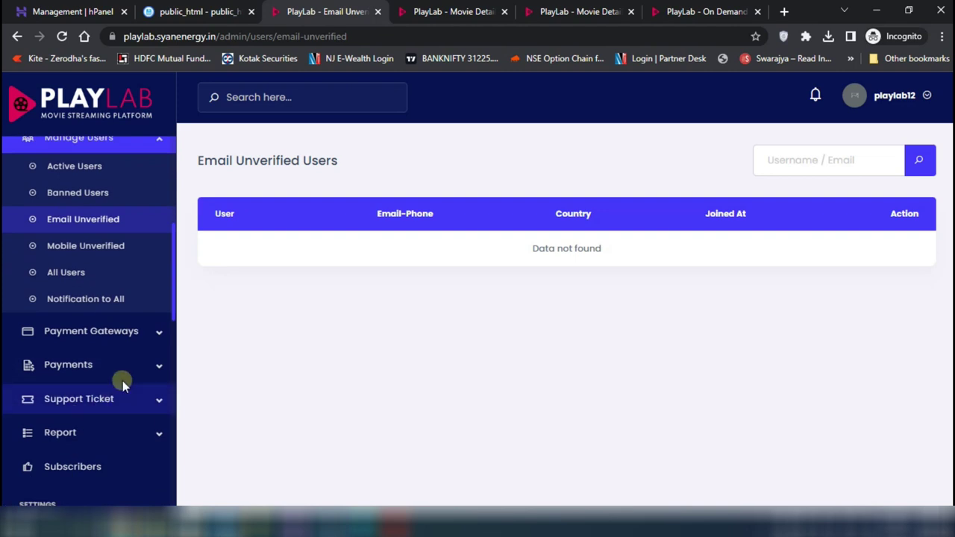
Open Payments > Payment Gateways > Automatic Gateways and look through the sidebar
click(103, 363)
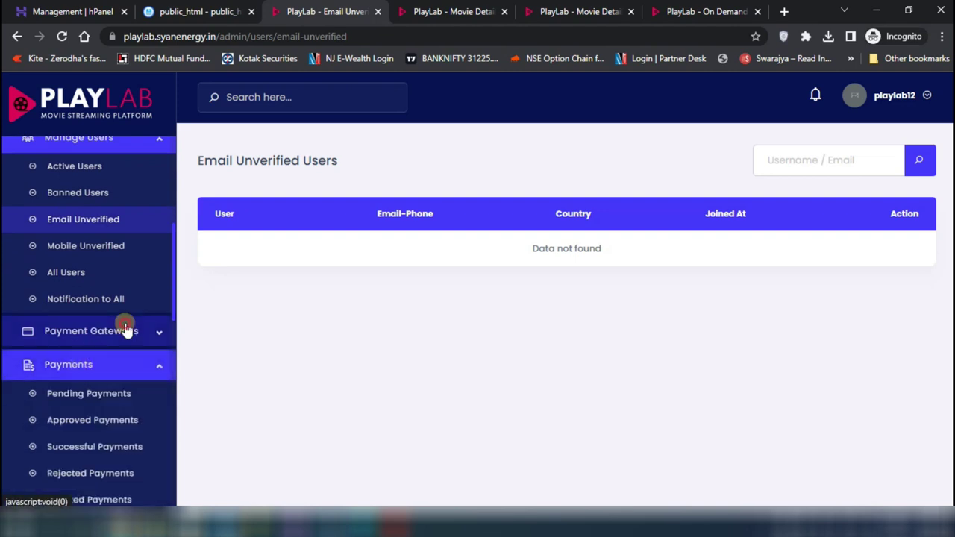
click(127, 330)
click(104, 362)
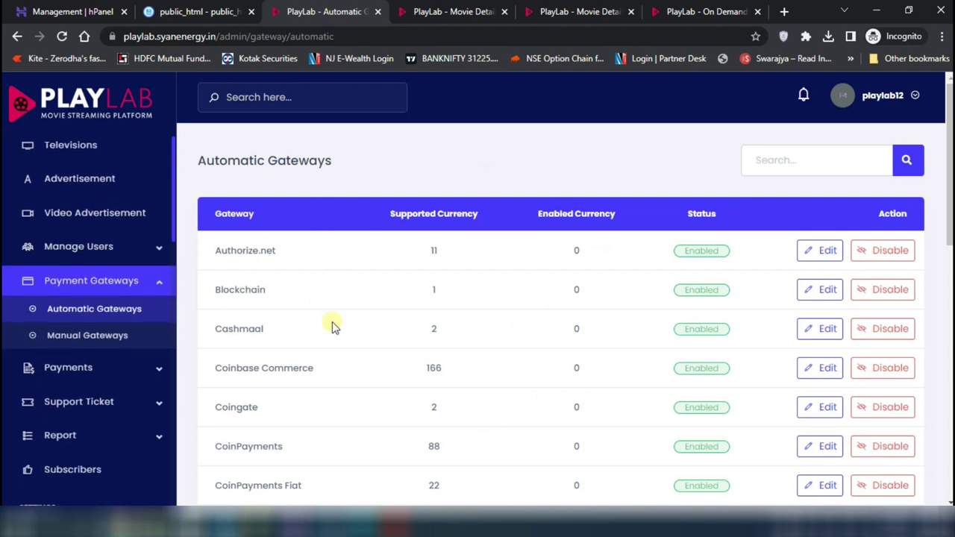
scroll(333, 324, down, 5)
scroll(333, 323, down, 8)
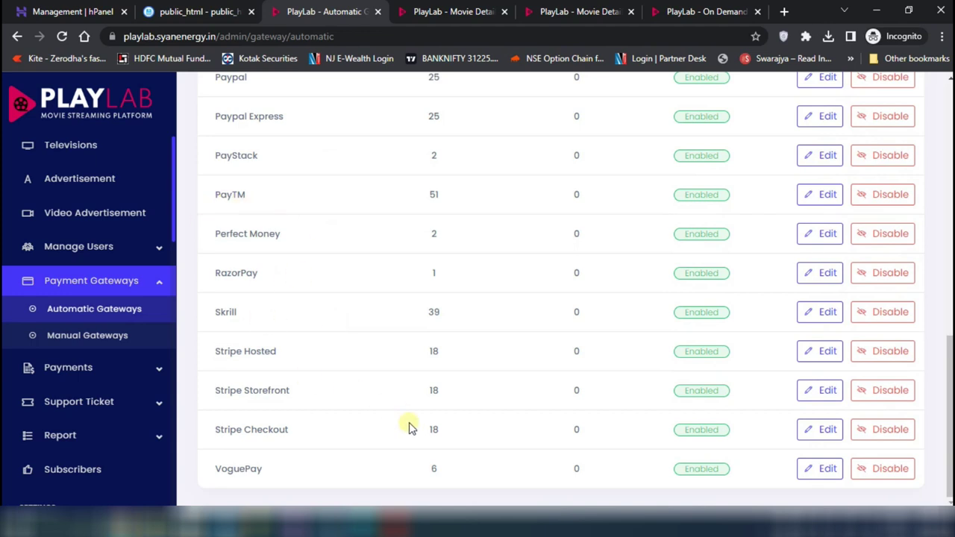
scroll(71, 422, up, 3)
scroll(75, 443, down, 2)
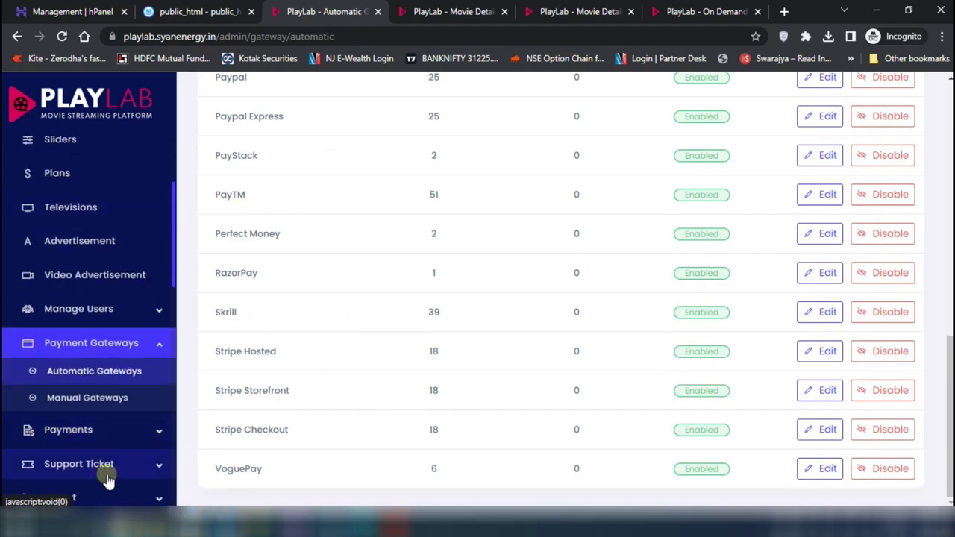
scroll(107, 479, down, 10)
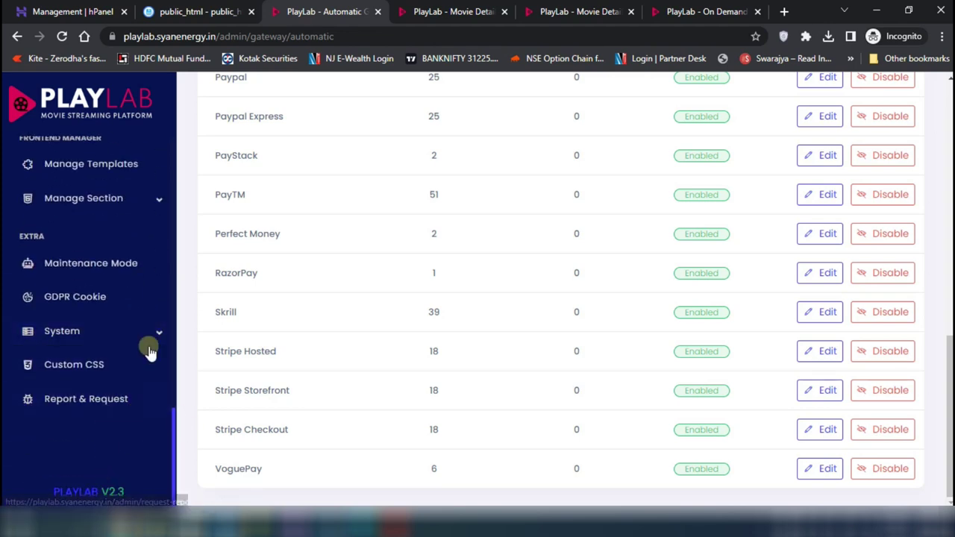
click(122, 328)
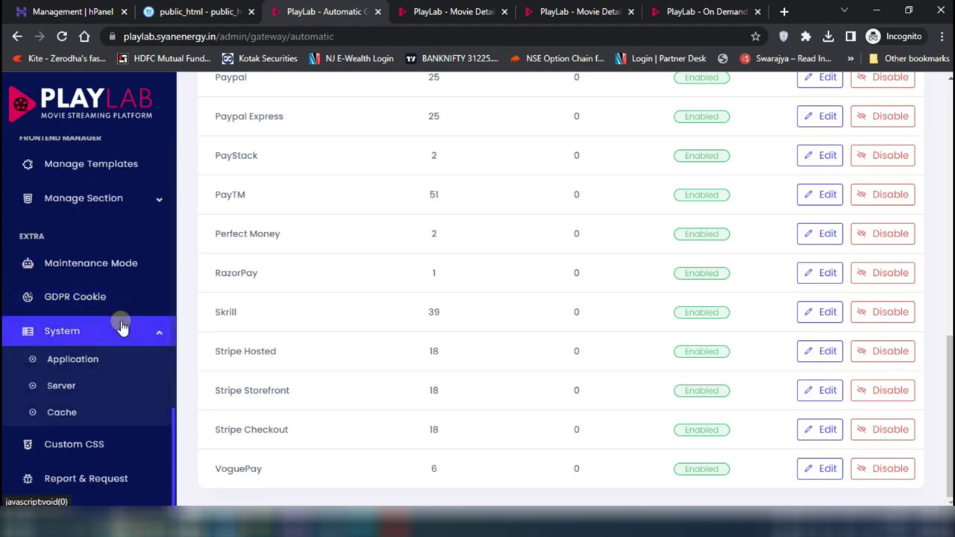
scroll(122, 326, down, 1)
scroll(122, 327, up, 3)
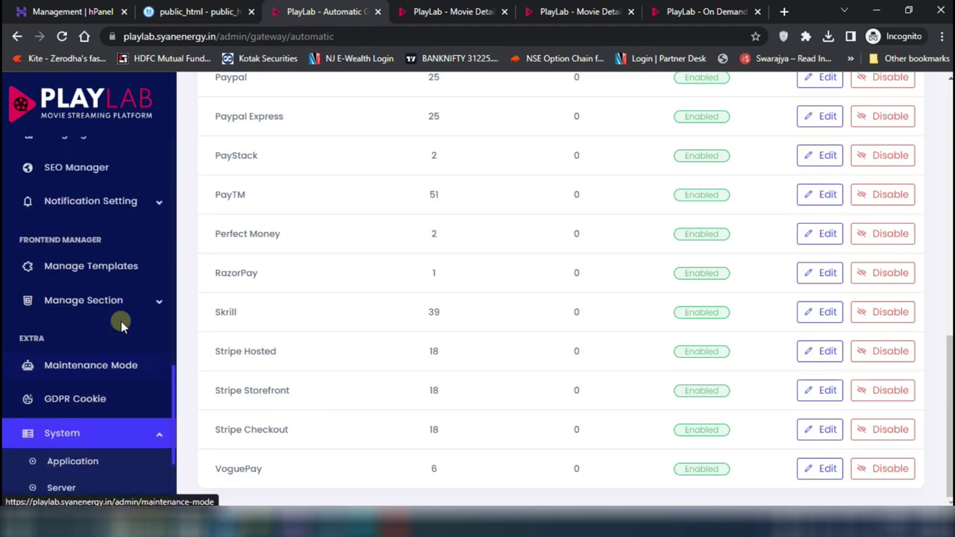
scroll(120, 320, up, 1)
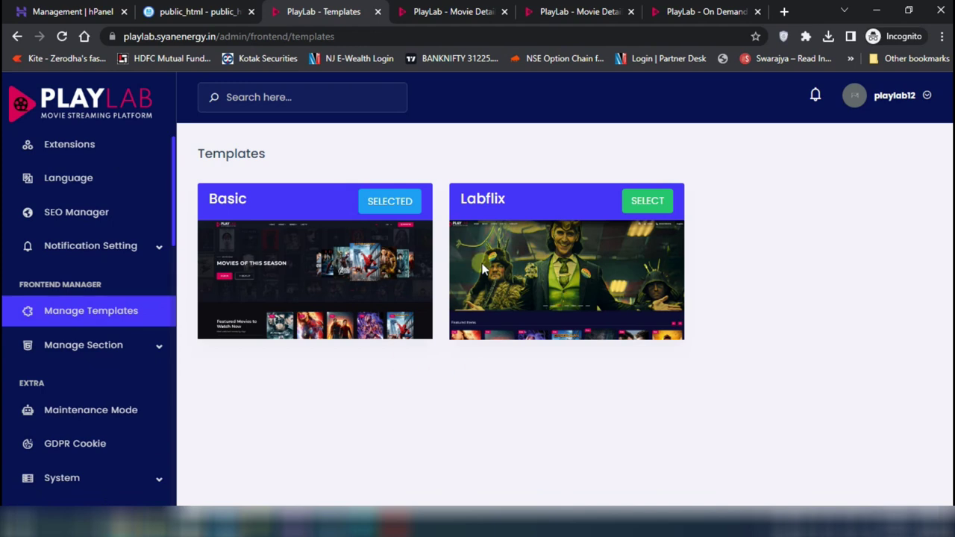
Expand the Manage Section list and review the App Welcome Info settings
click(382, 209)
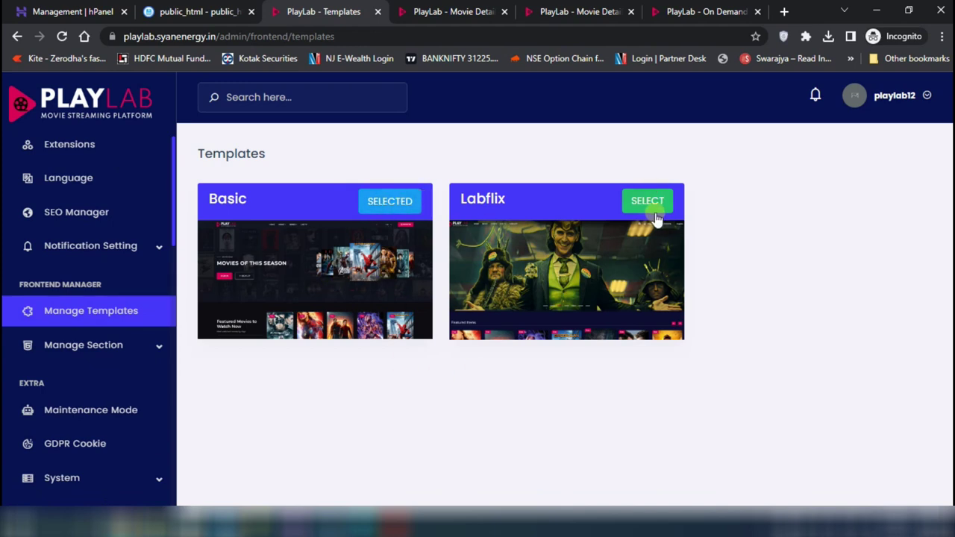
click(107, 340)
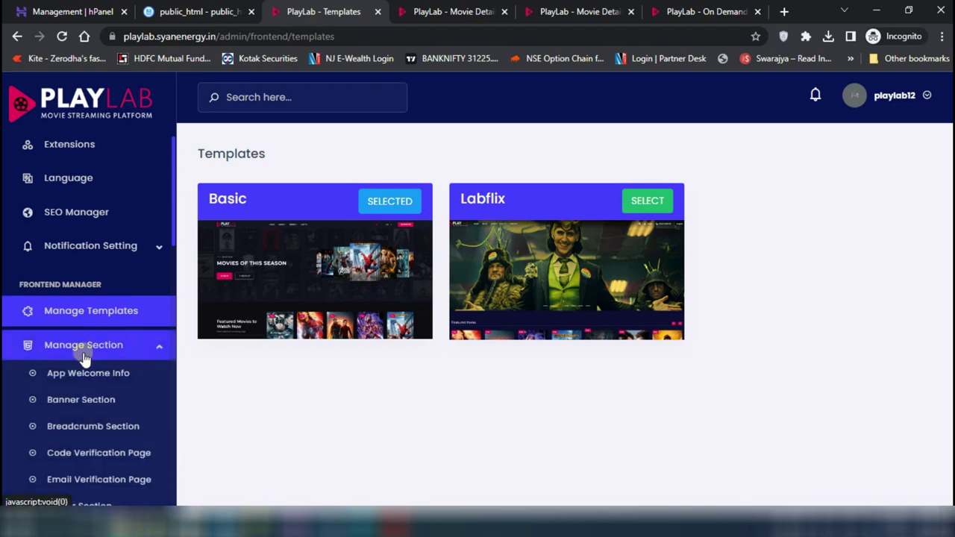
click(111, 377)
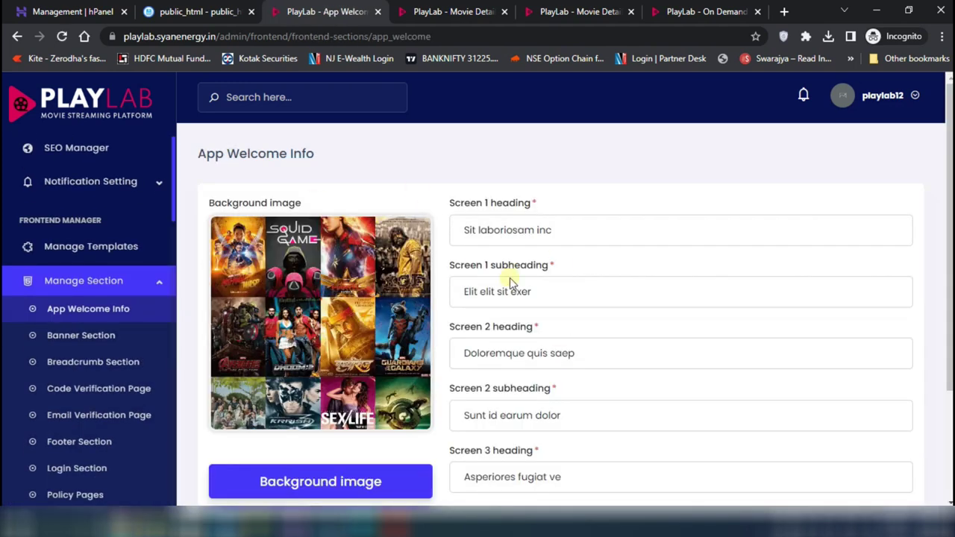
scroll(311, 343, down, 2)
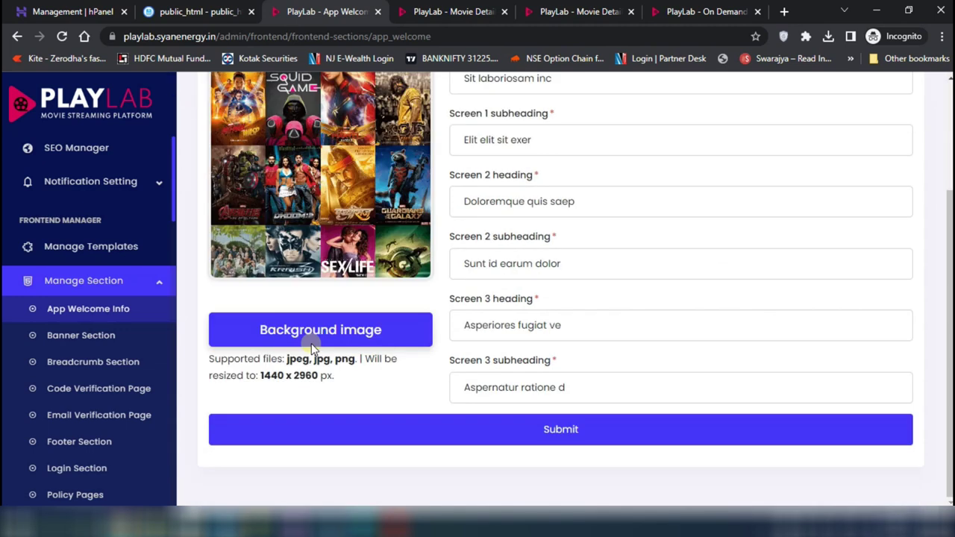
Review the Code Verification Page and Login Section settings pages
click(116, 387)
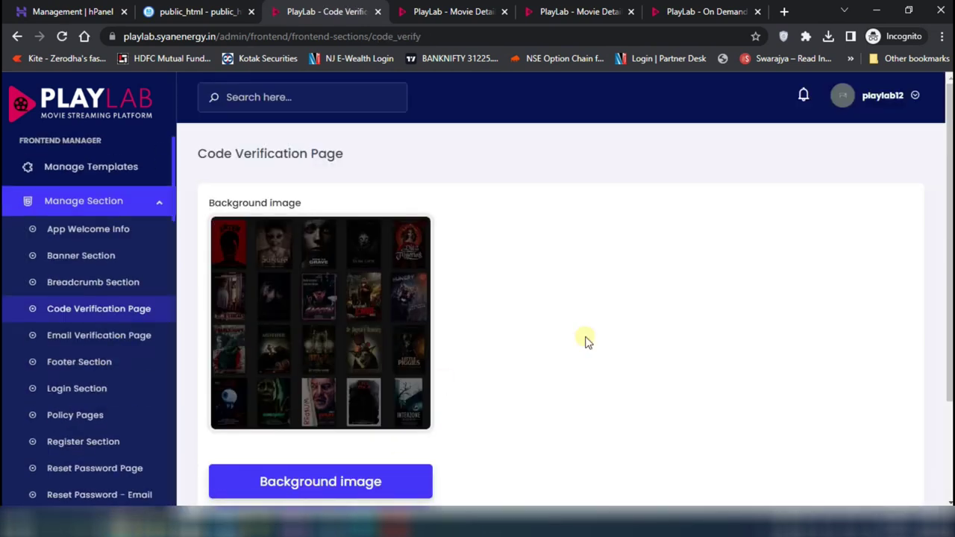
scroll(598, 365, down, 2)
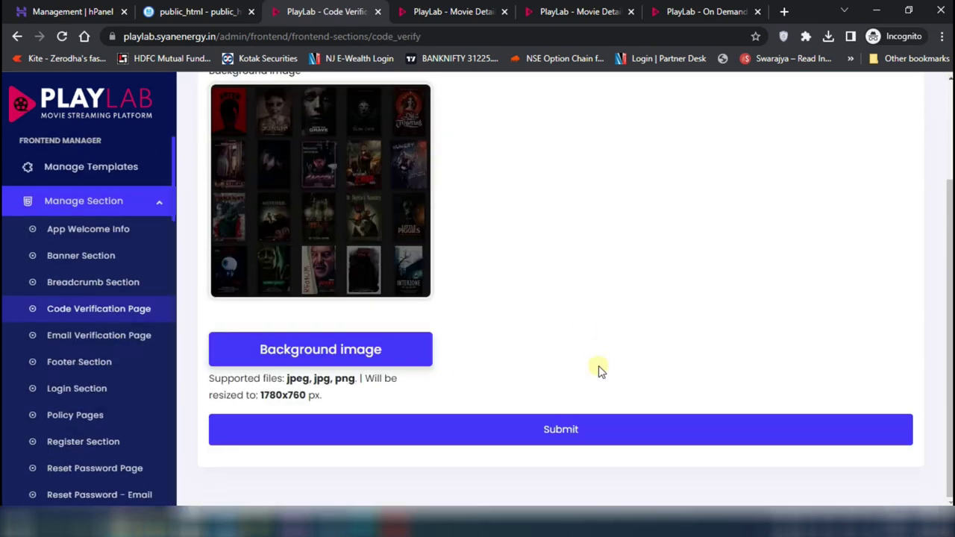
click(102, 390)
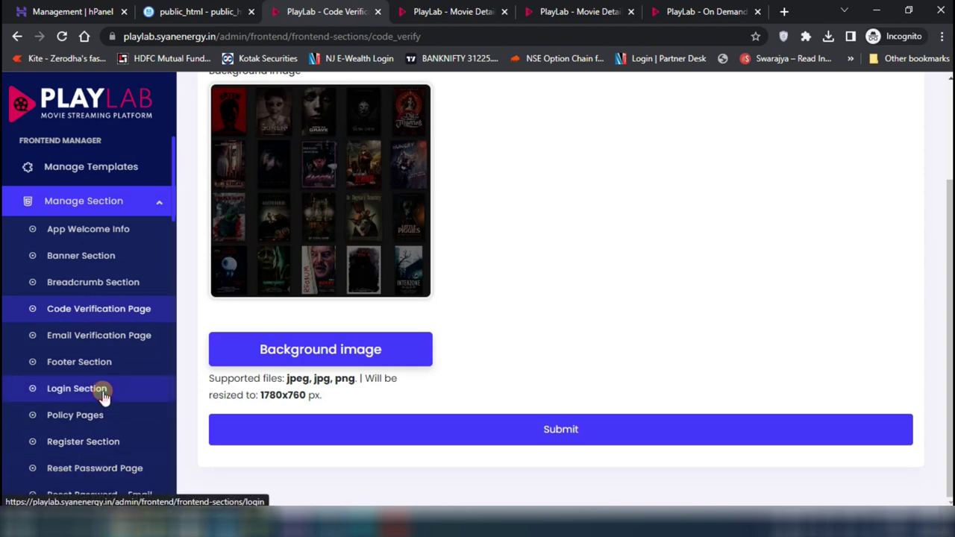
scroll(610, 443, down, 2)
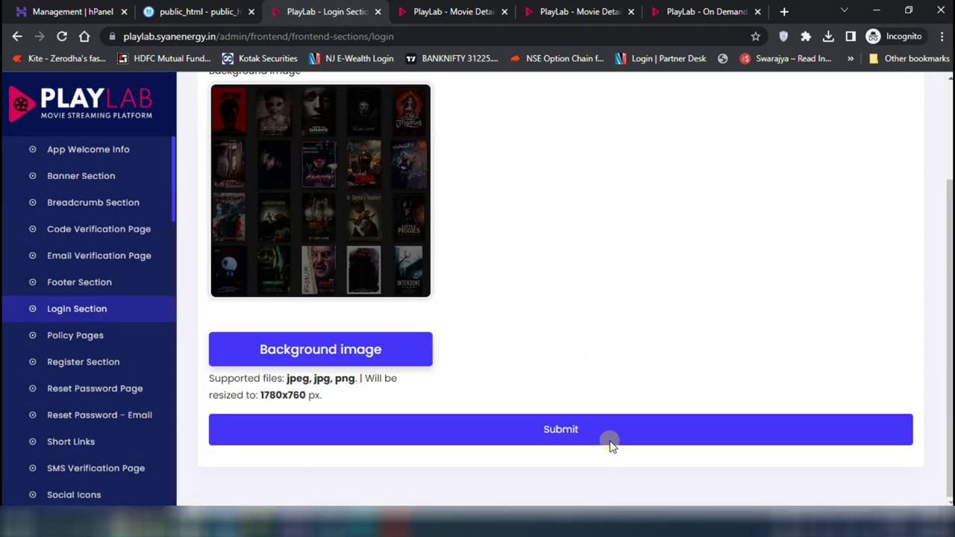
scroll(96, 454, down, 8)
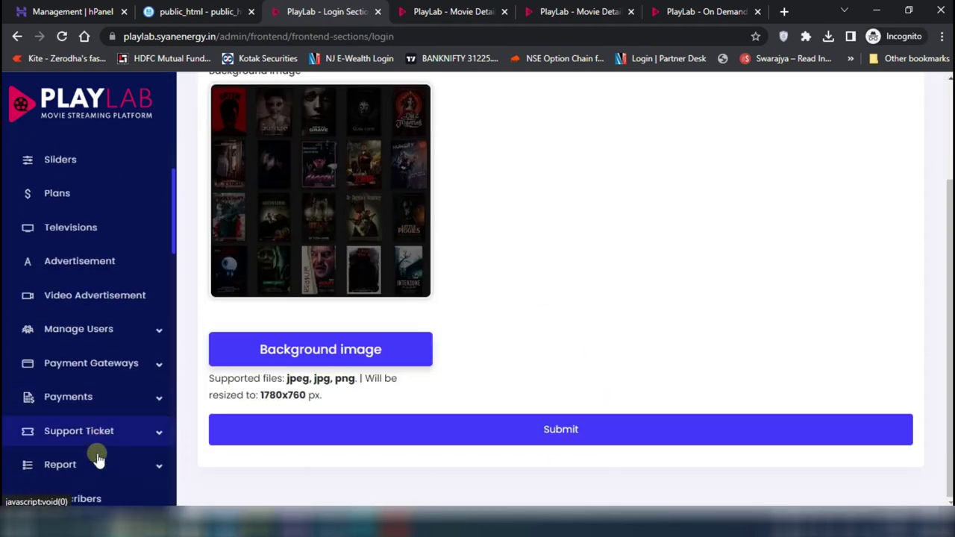
scroll(97, 453, down, 10)
scroll(97, 453, up, 4)
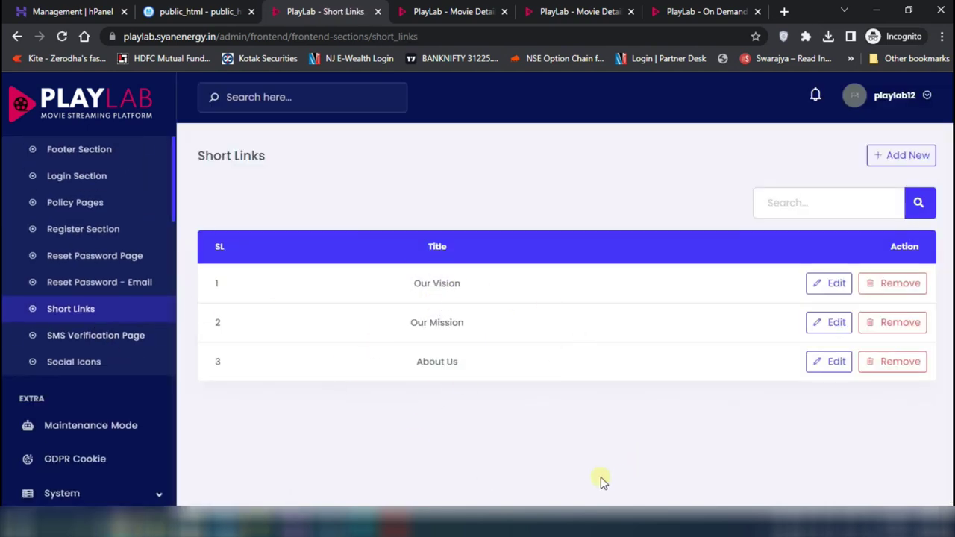
Bring up the SMS Verification Page section showing its background image
click(113, 340)
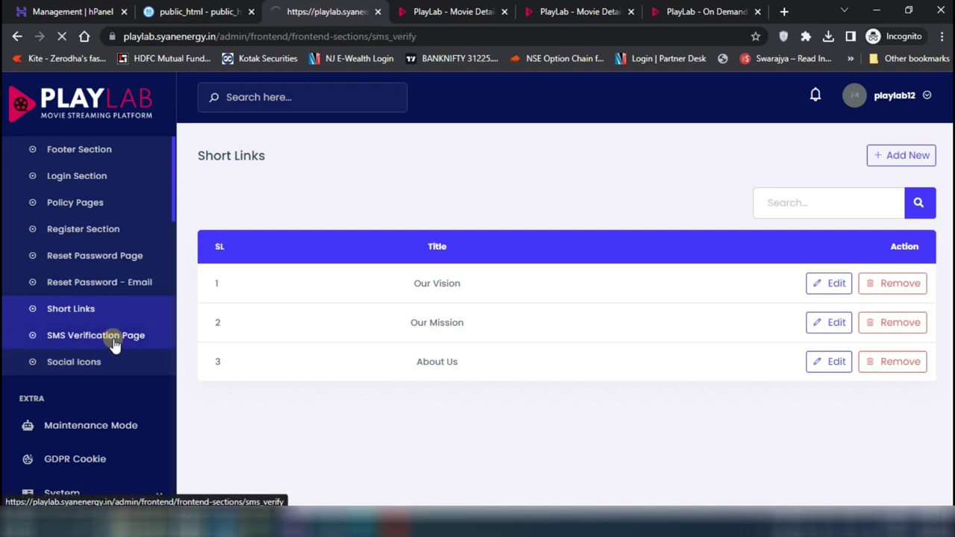
scroll(629, 405, down, 2)
scroll(629, 405, up, 2)
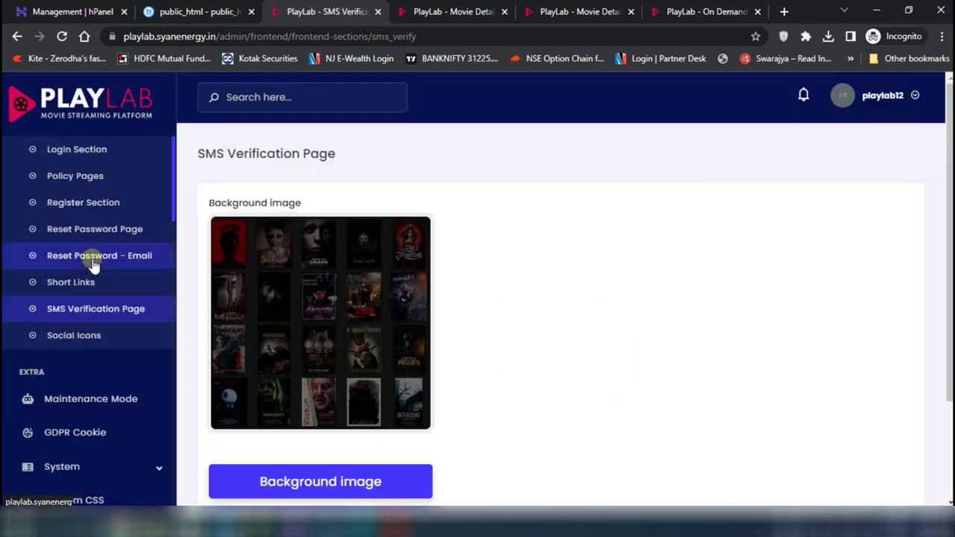
click(88, 195)
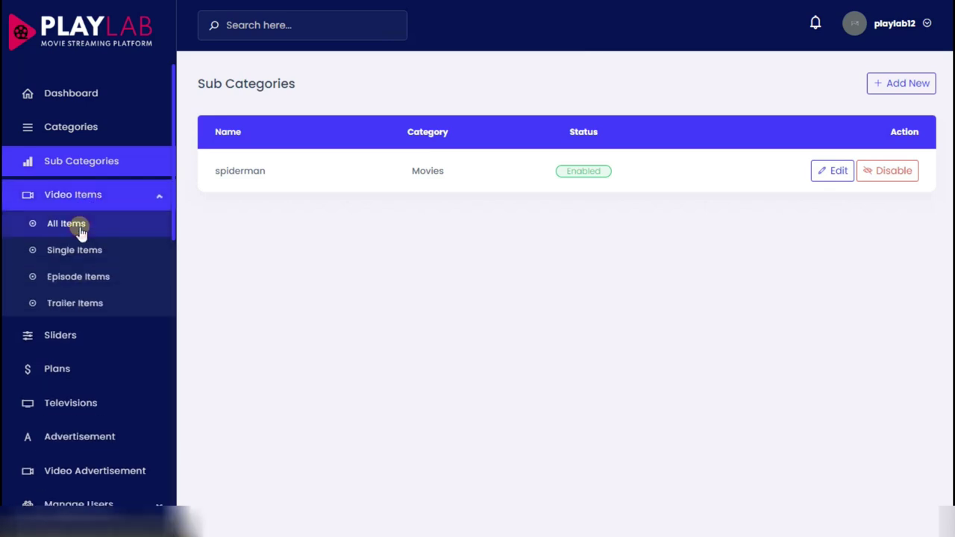
Check All Items and the dashboard, then log out of the playlab12 admin account
click(81, 231)
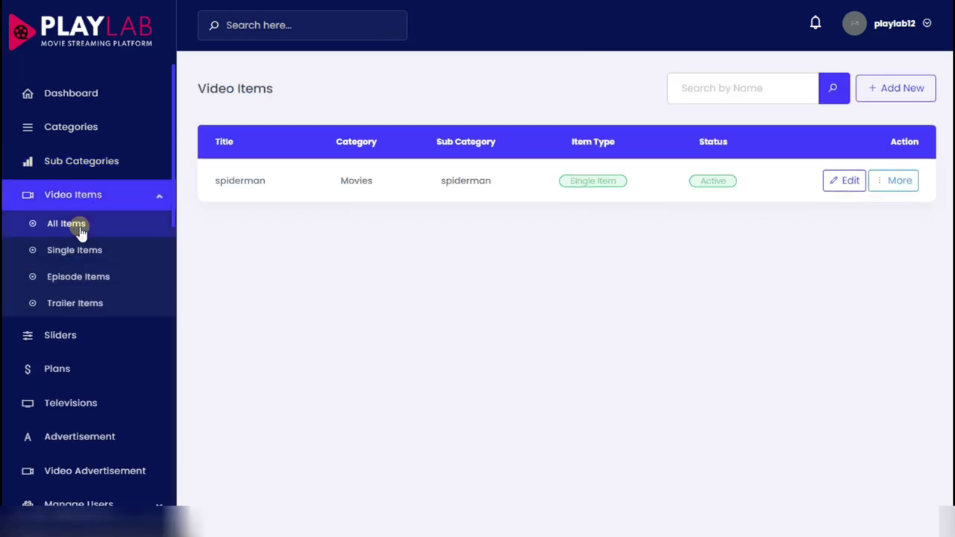
click(96, 104)
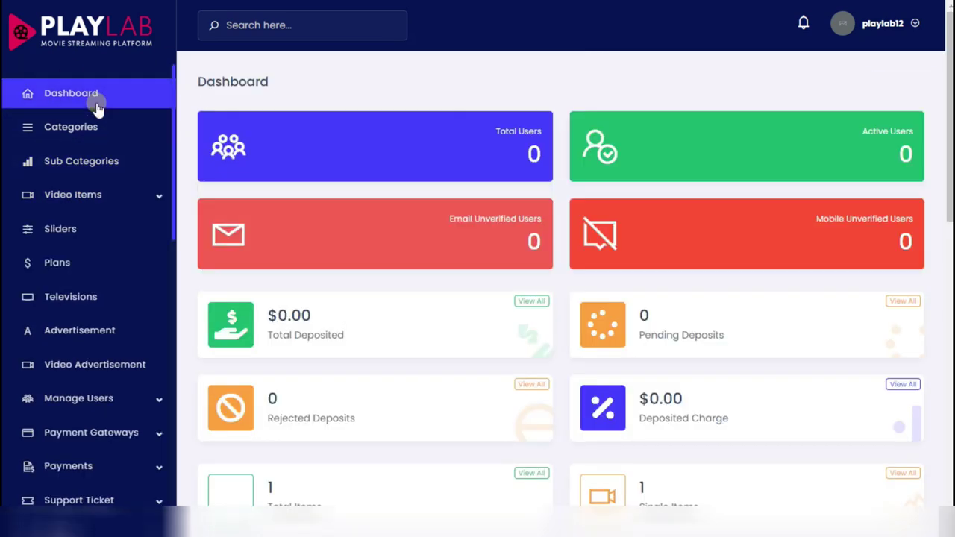
scroll(655, 461, down, 10)
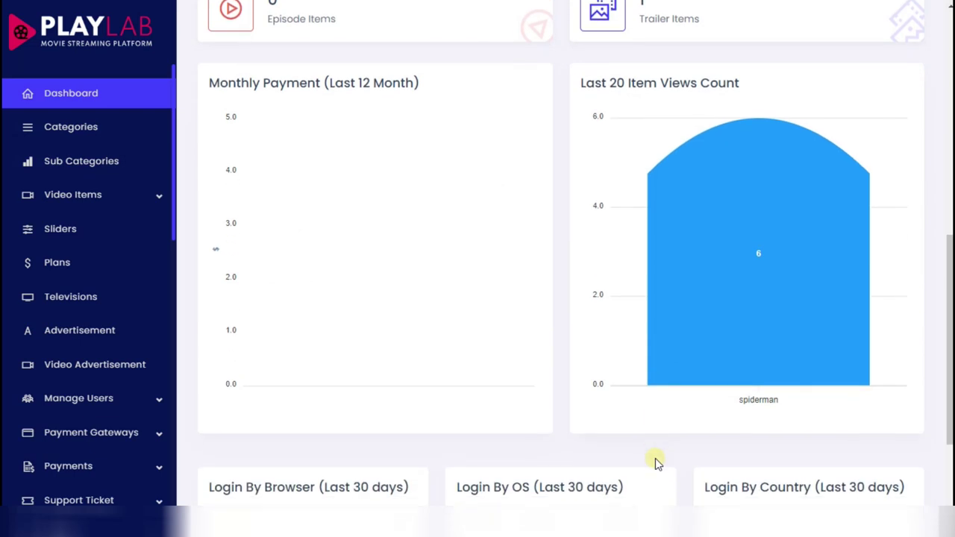
scroll(655, 461, up, 10)
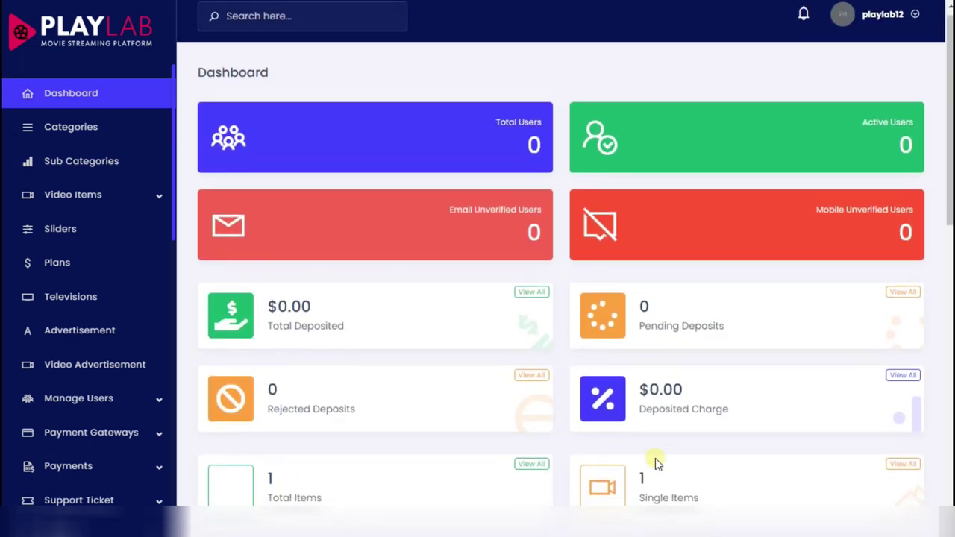
click(882, 22)
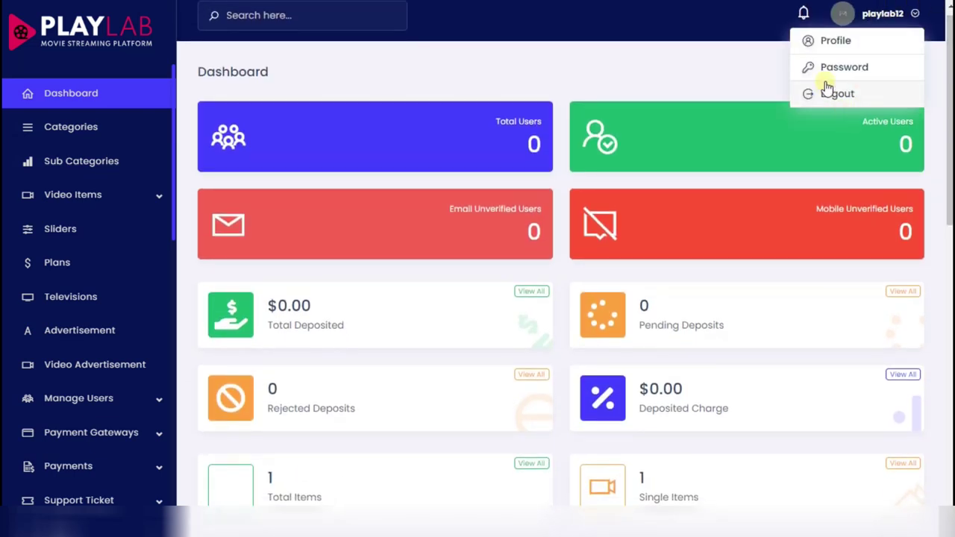
click(835, 97)
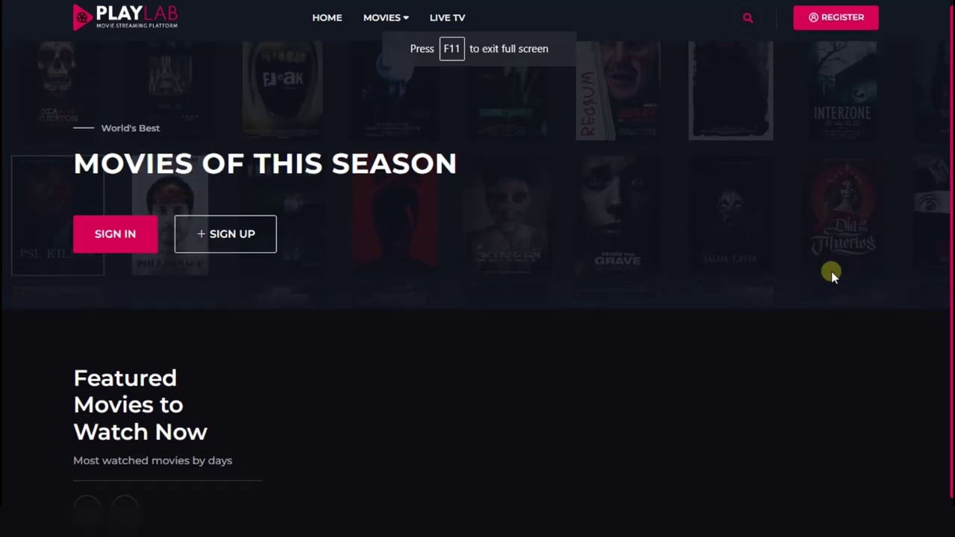
On the public site, go from Live TV to Movies and open the Spiderman movie details
scroll(831, 271, down, 4)
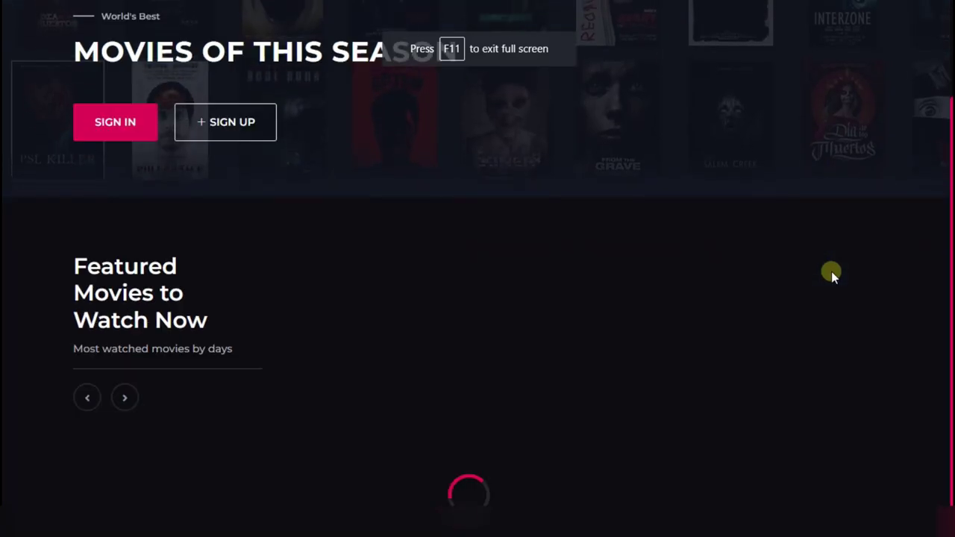
scroll(831, 271, down, 5)
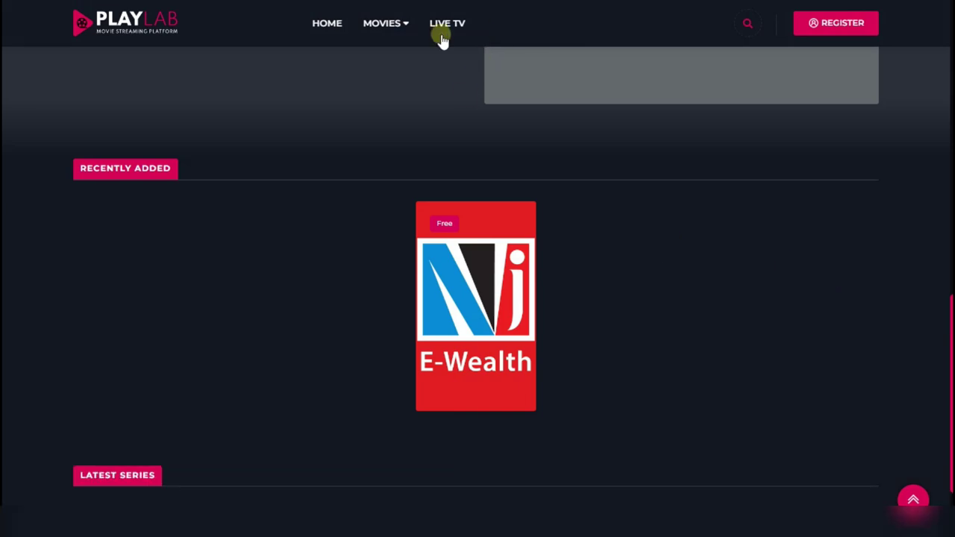
click(457, 25)
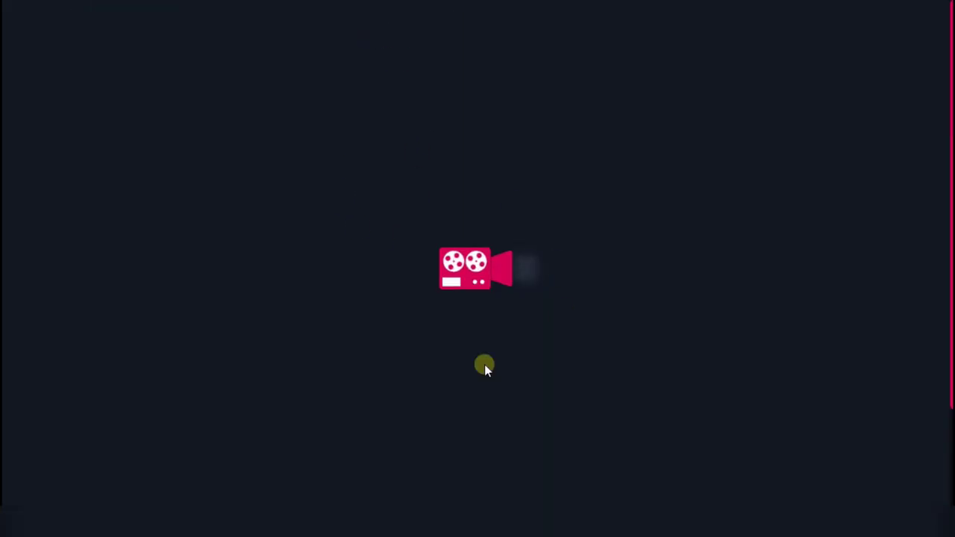
mouse_move(384, 26)
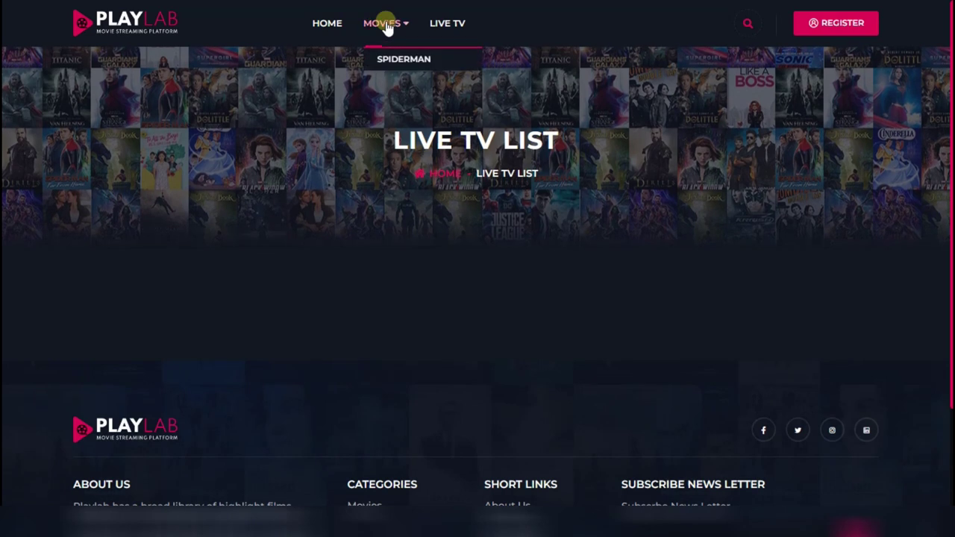
click(395, 51)
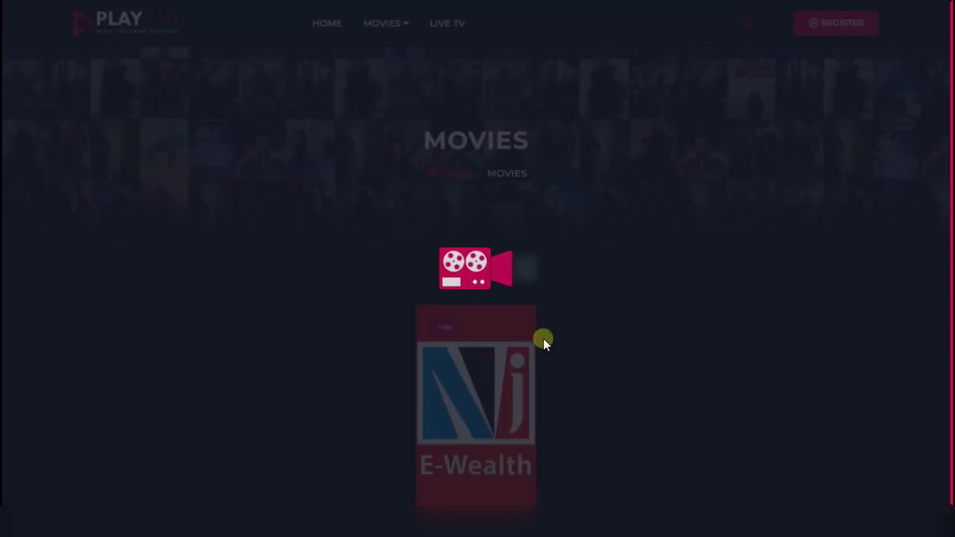
mouse_move(388, 28)
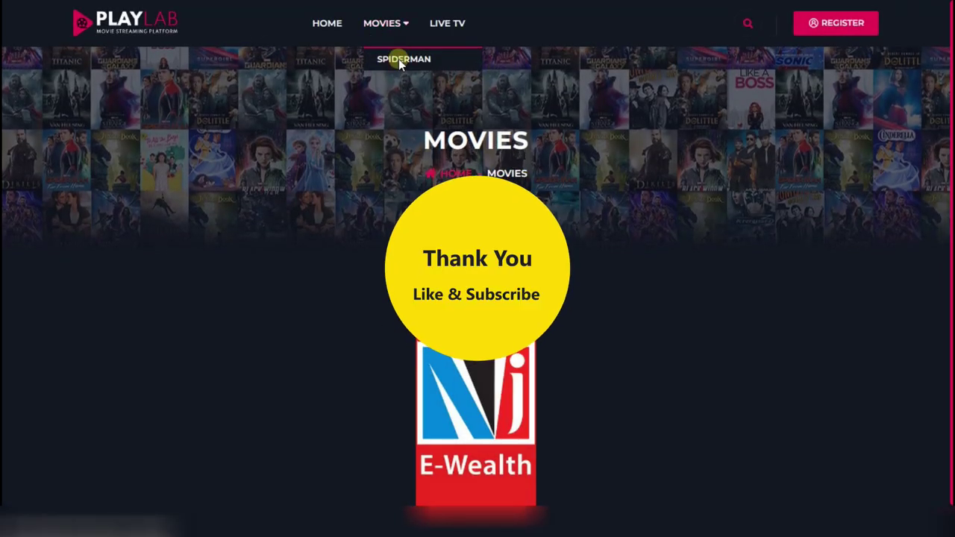
click(401, 61)
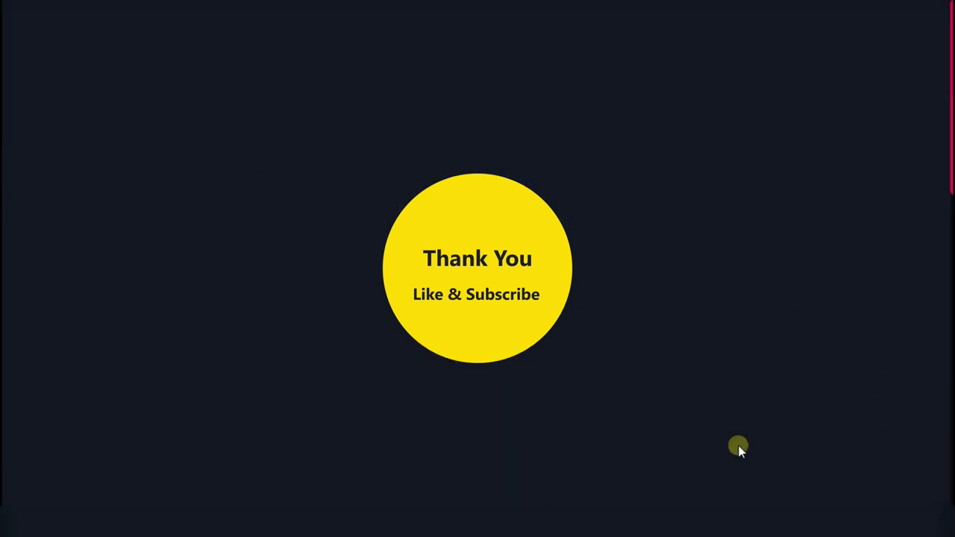
scroll(862, 332, down, 10)
scroll(863, 334, up, 10)
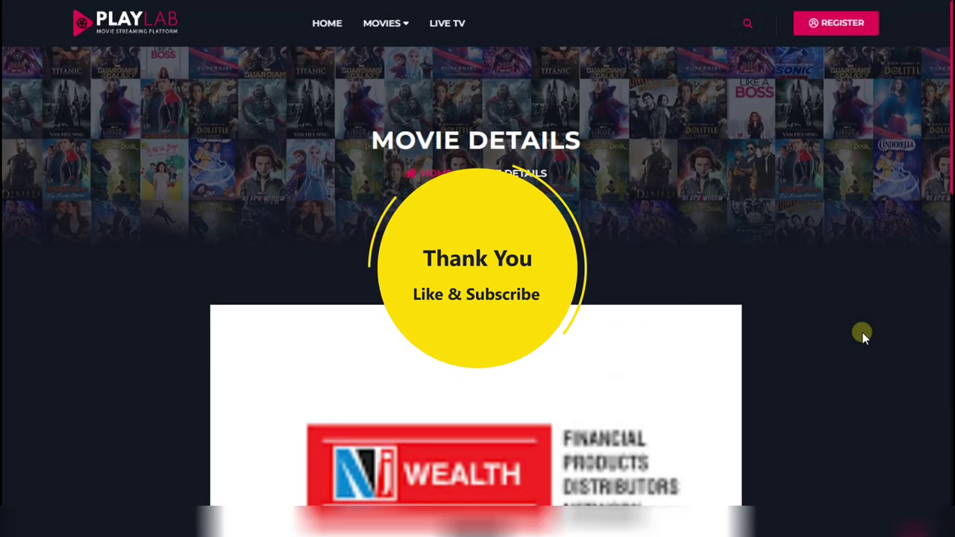